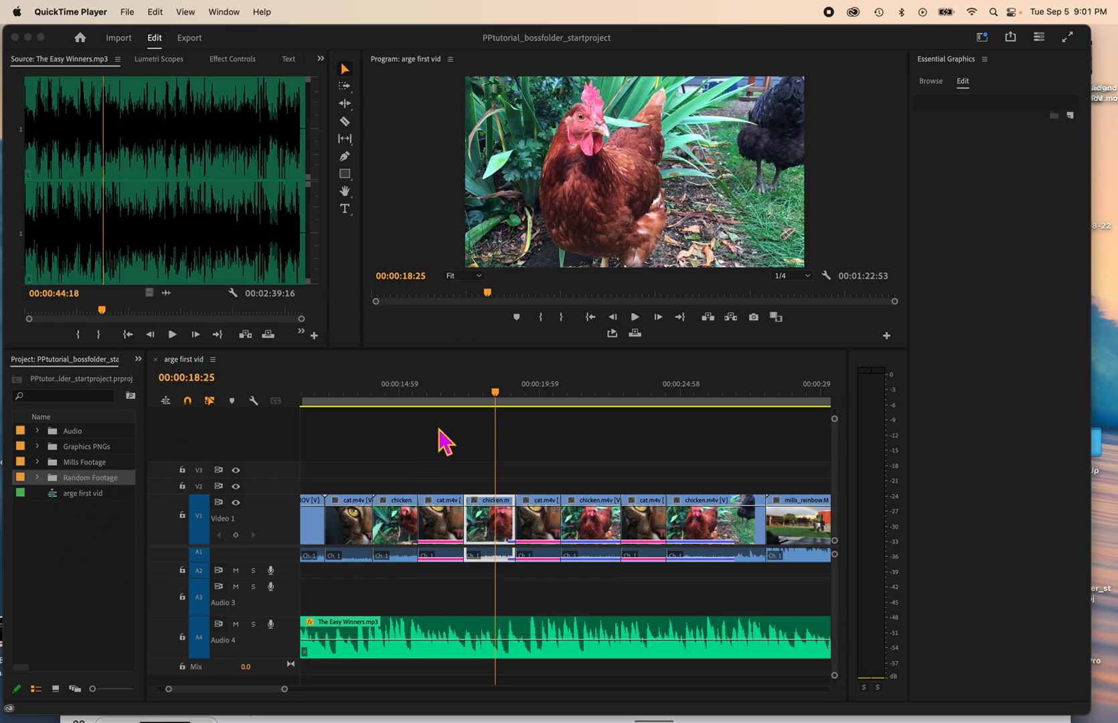
Step: Scrub through the alternating cat and chicken clips to examine the cuts, ending on the first cat clip
click(496, 399)
drag(462, 407, 669, 452)
drag(666, 395, 535, 420)
click(535, 417)
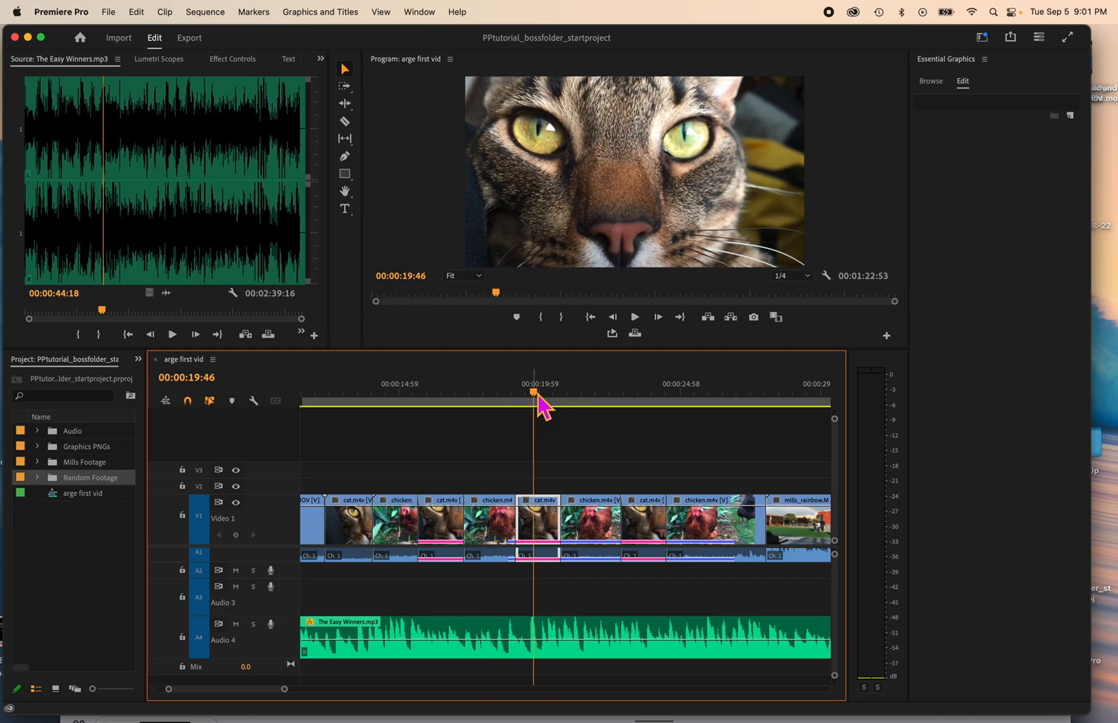
drag(535, 395, 561, 395)
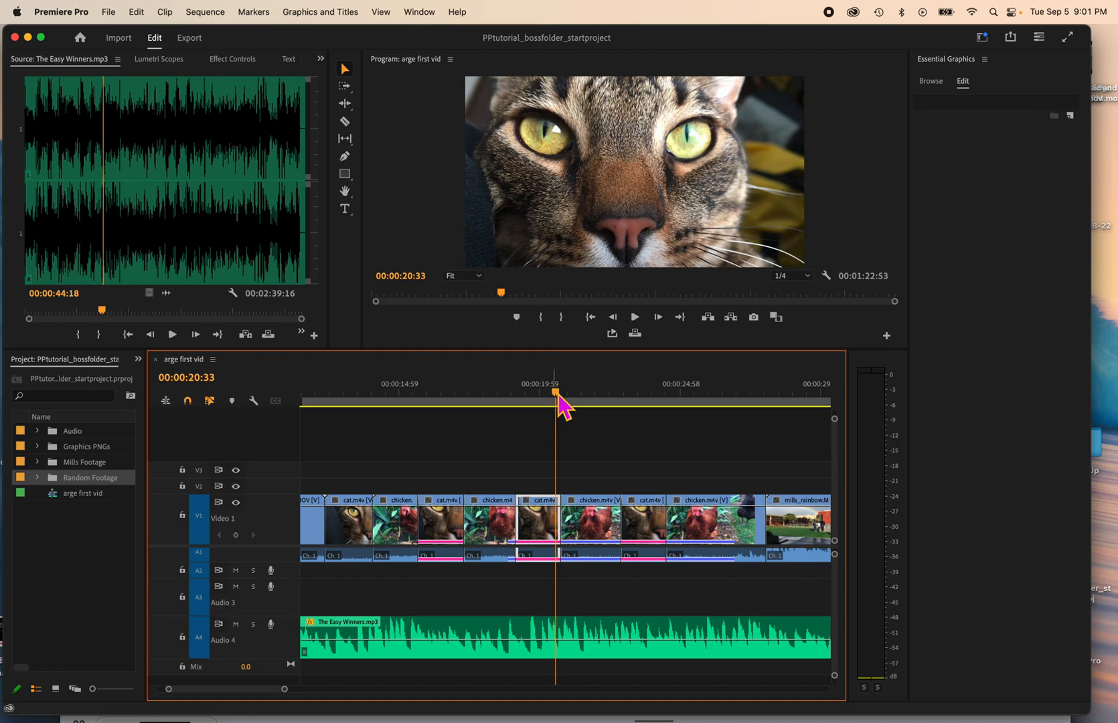
drag(561, 395, 365, 421)
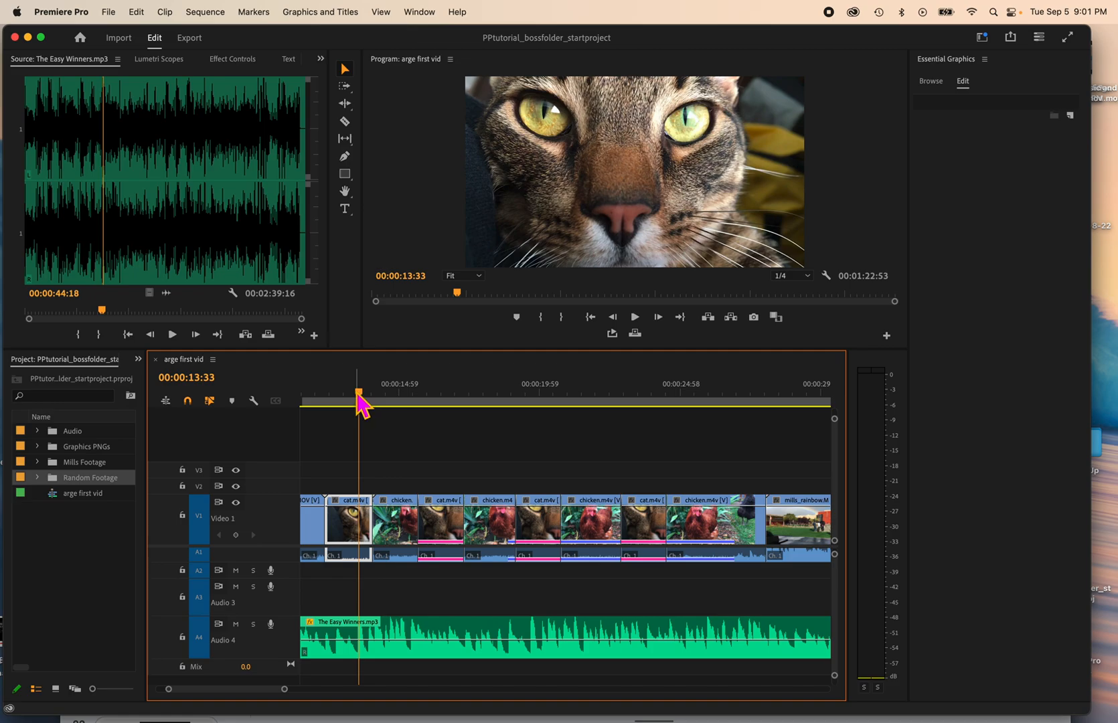
mouse_move(364, 396)
mouse_down()
mouse_move(473, 395)
mouse_move(312, 395)
mouse_move(365, 402)
mouse_up()
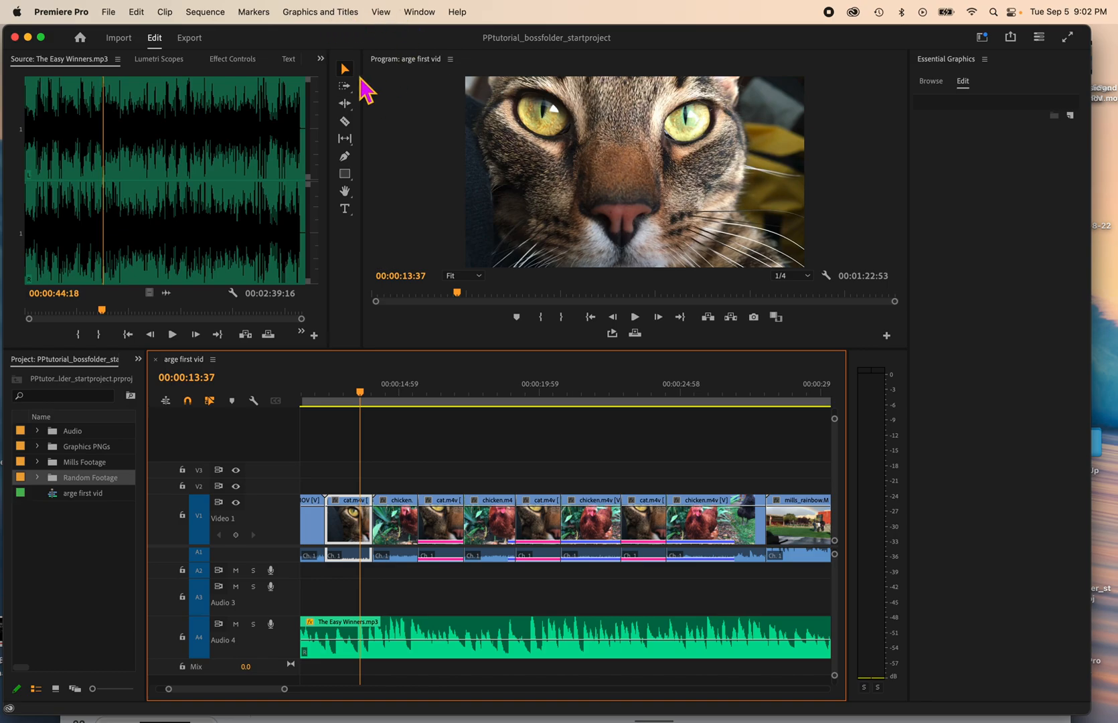
Step: Switch to the Effects workspace
click(421, 13)
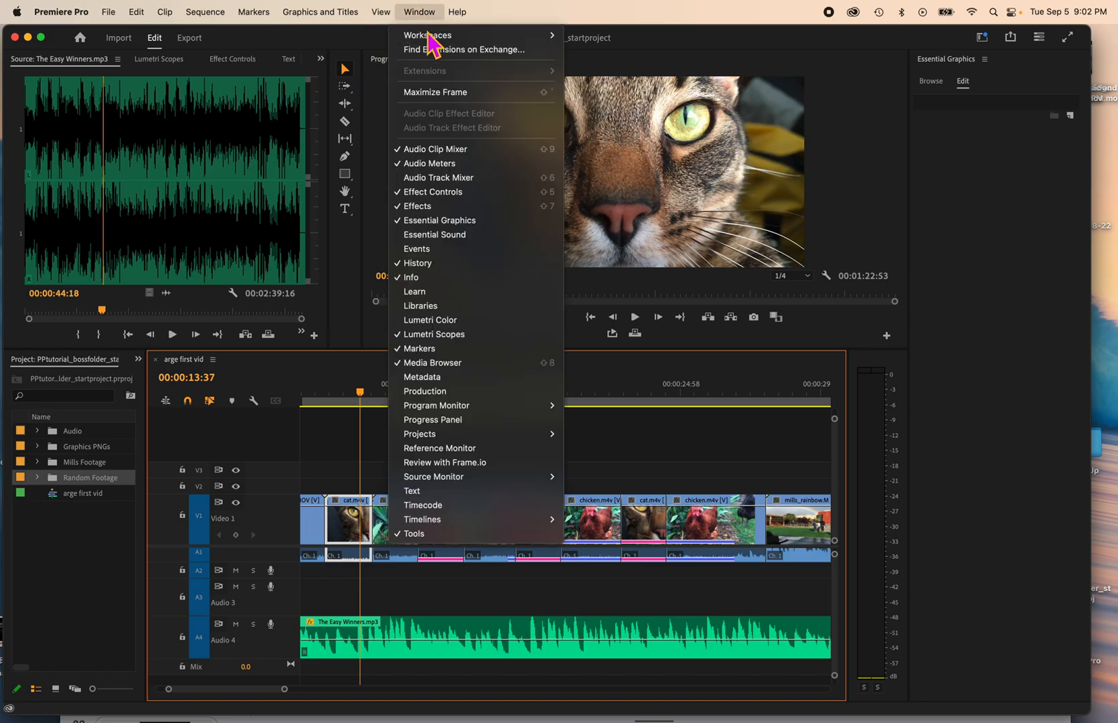
mouse_move(429, 36)
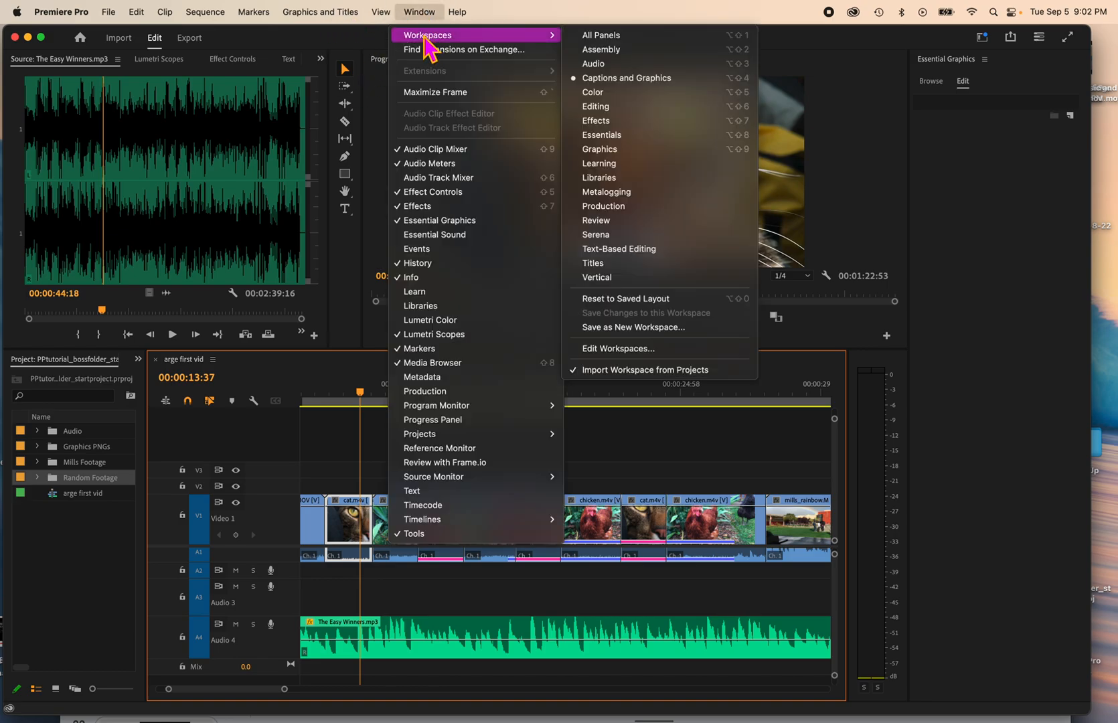
click(510, 25)
click(430, 23)
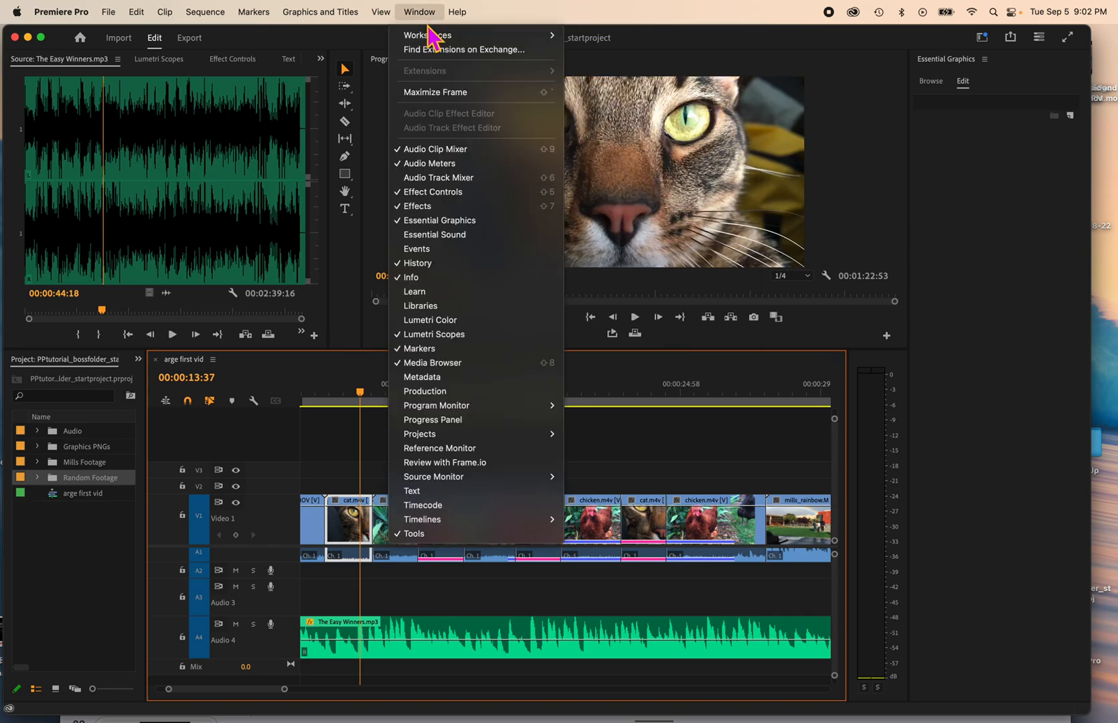
mouse_move(429, 37)
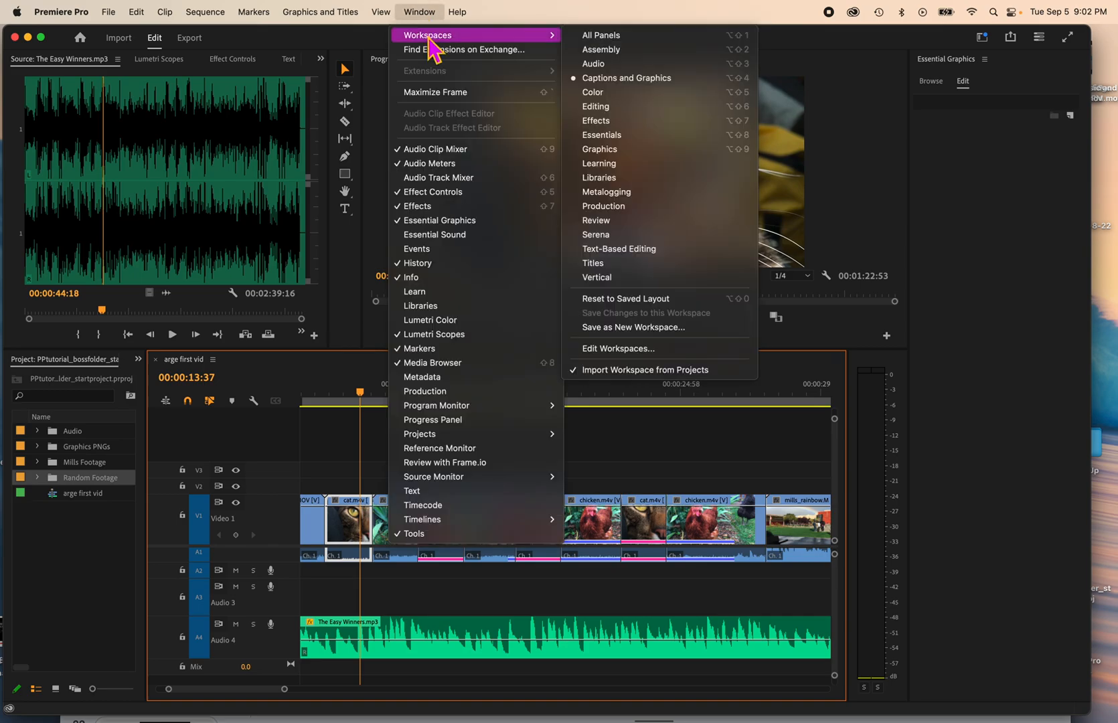
click(642, 122)
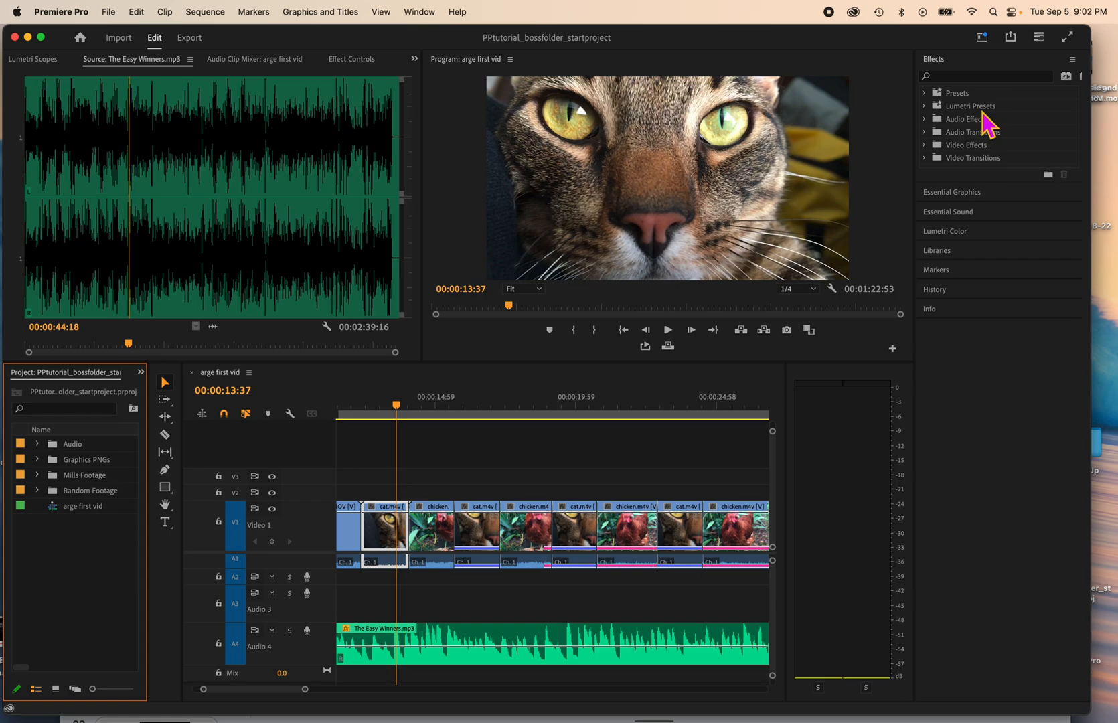
Step: Enlarge the effects list, expand the Dissolve group of video transitions and select Cross Dissolve
click(988, 171)
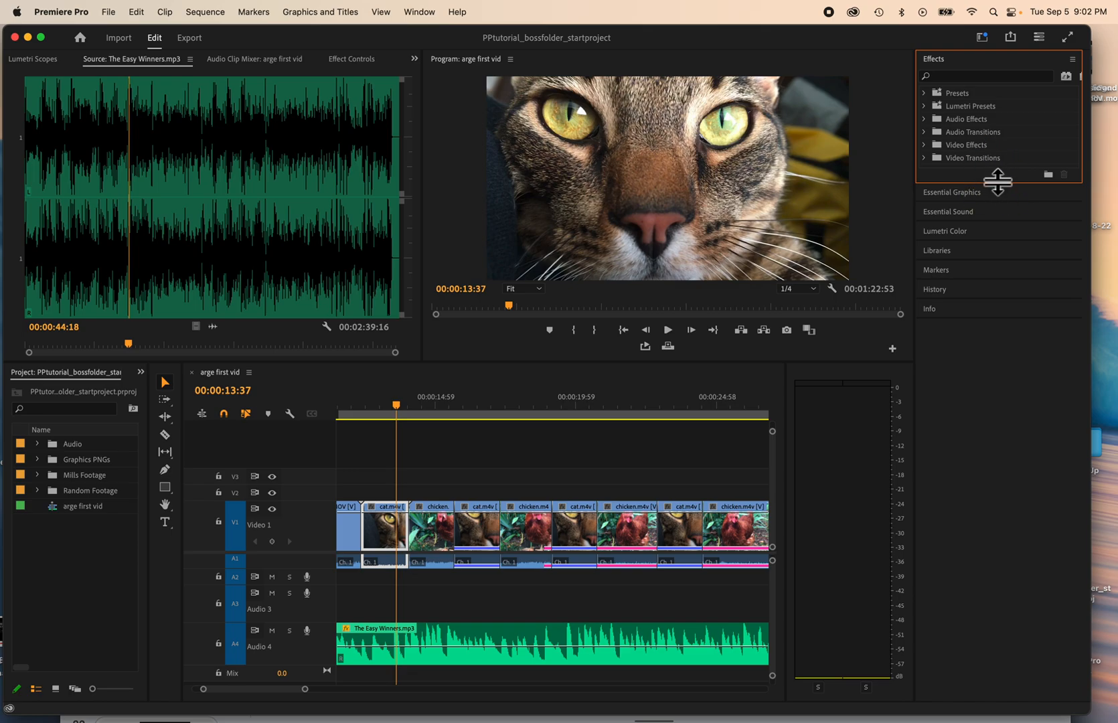
drag(998, 183, 995, 346)
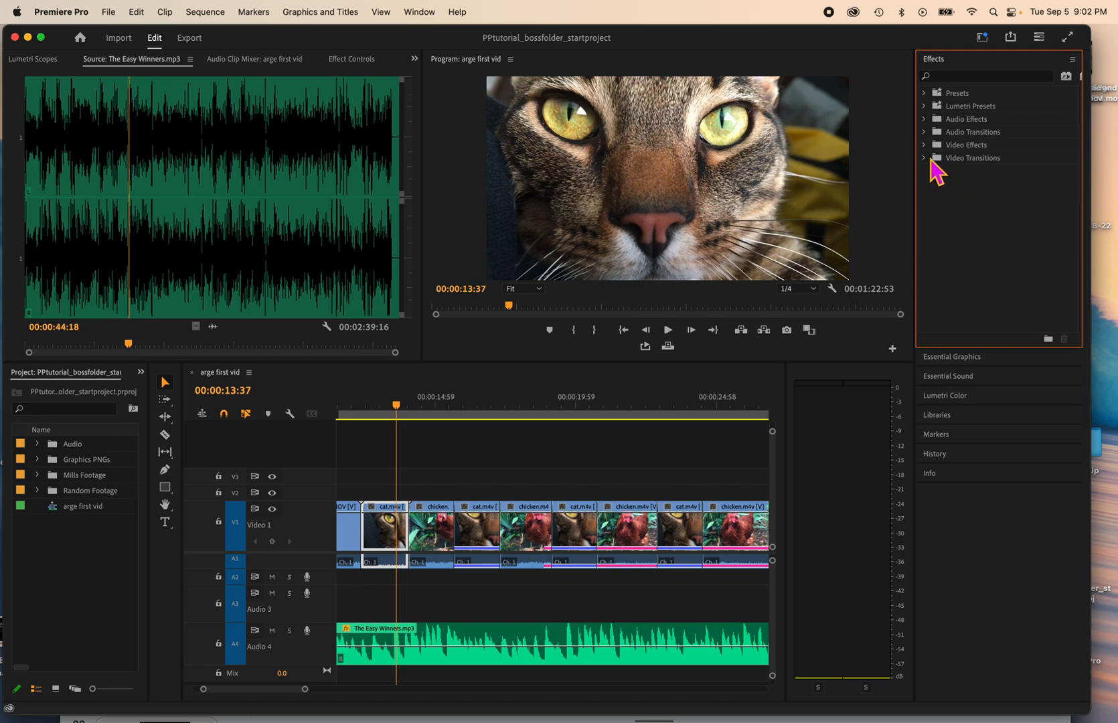
click(930, 160)
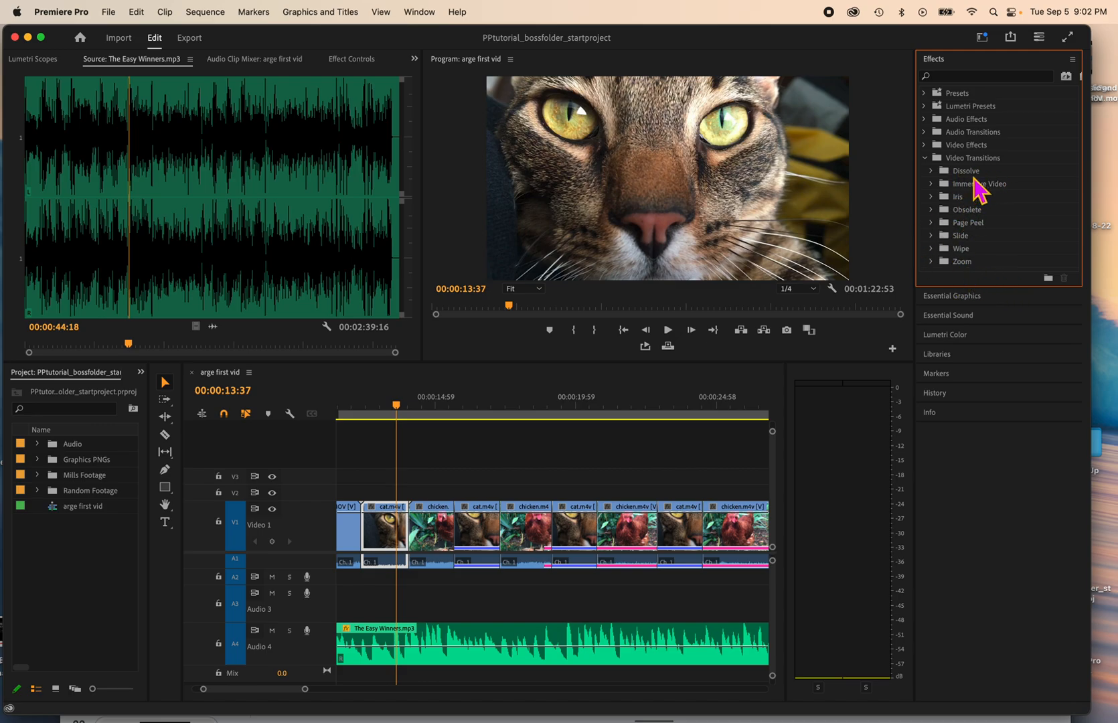
click(931, 171)
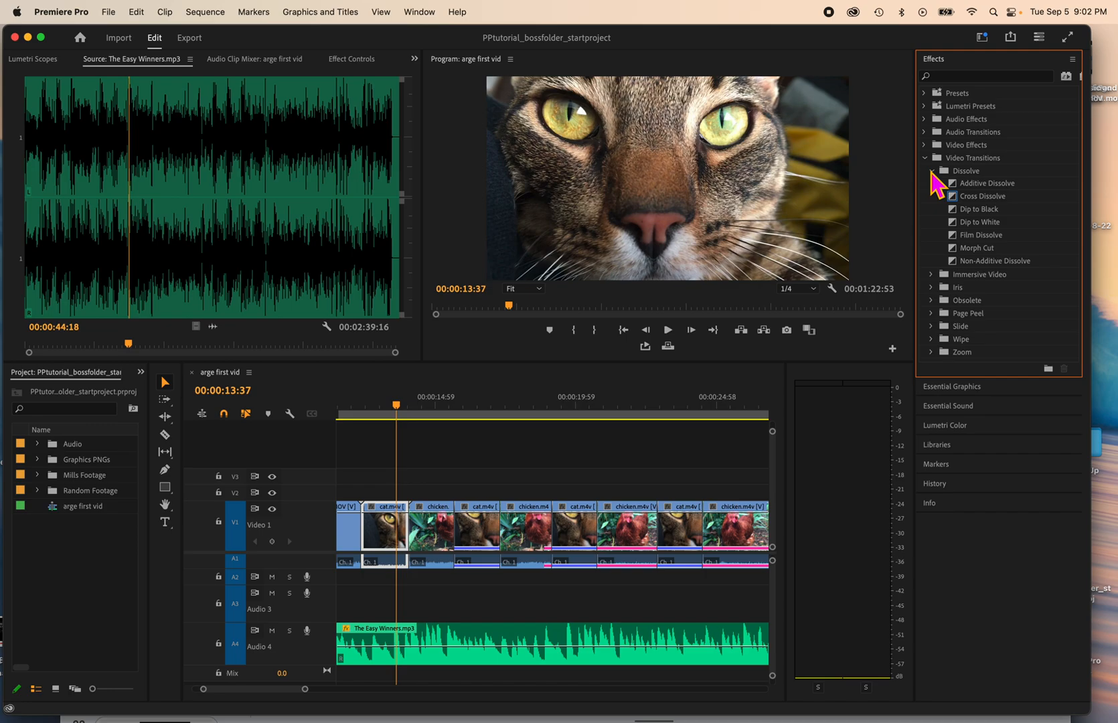
click(932, 172)
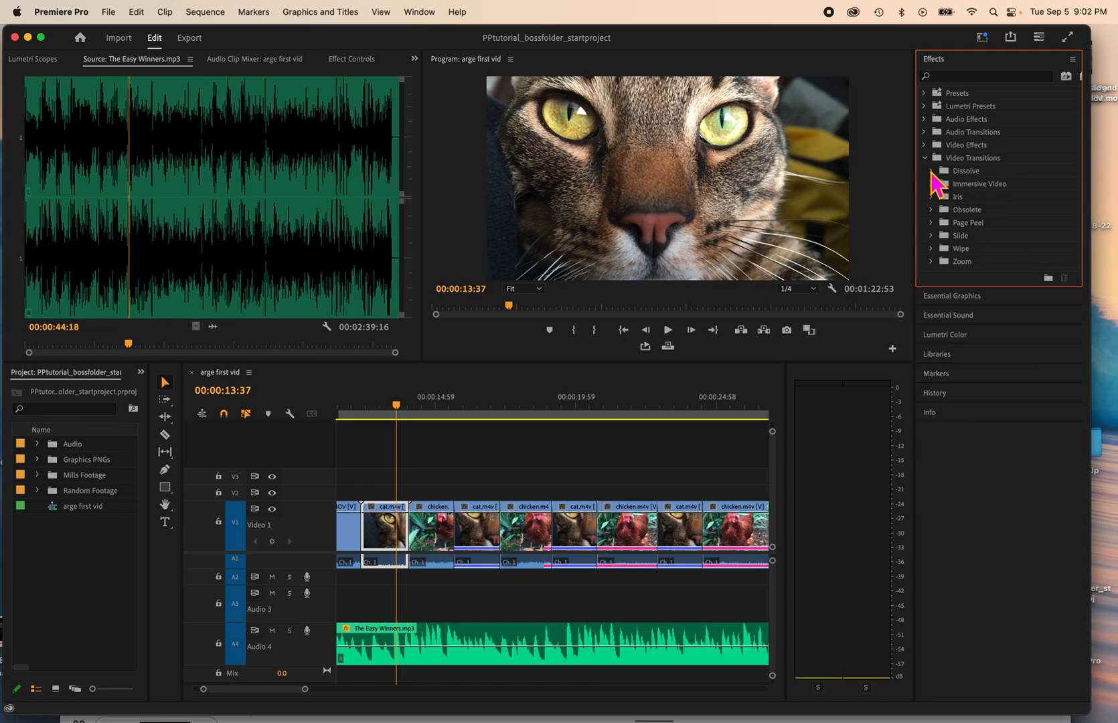
click(951, 173)
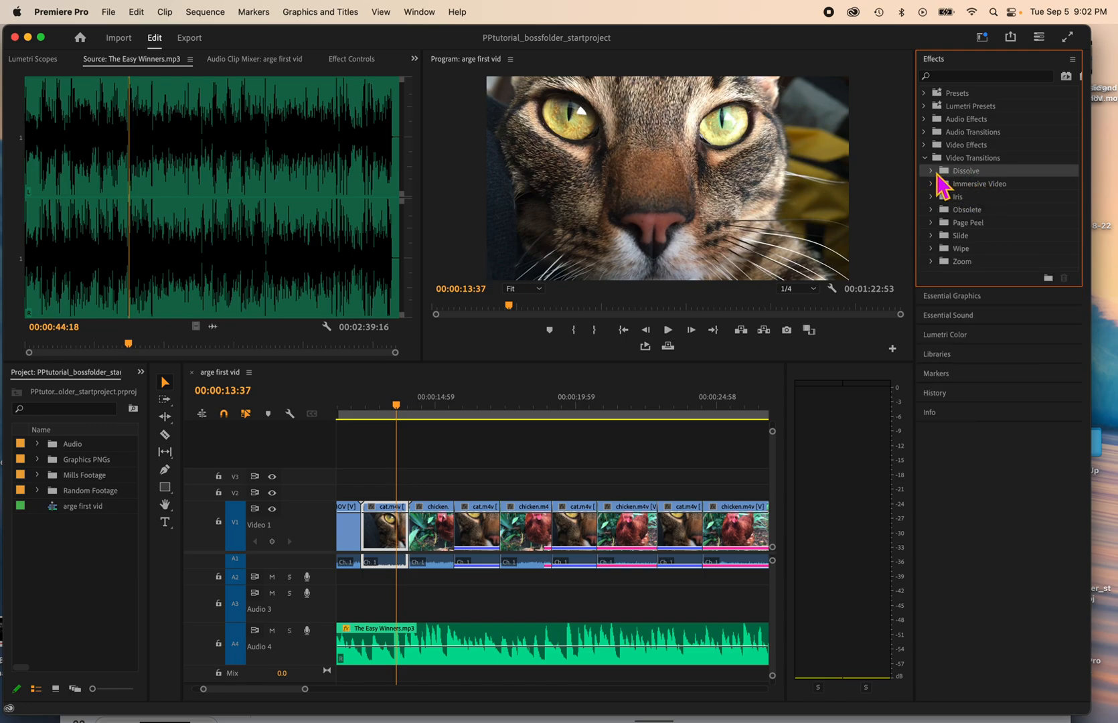
click(937, 175)
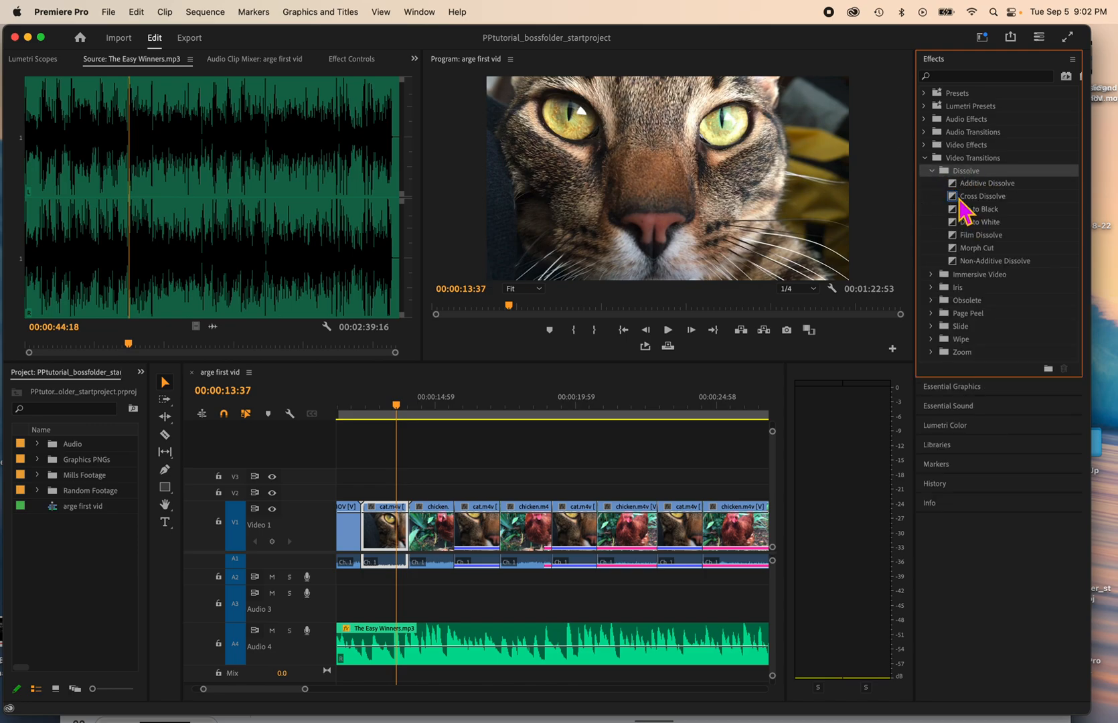
click(959, 196)
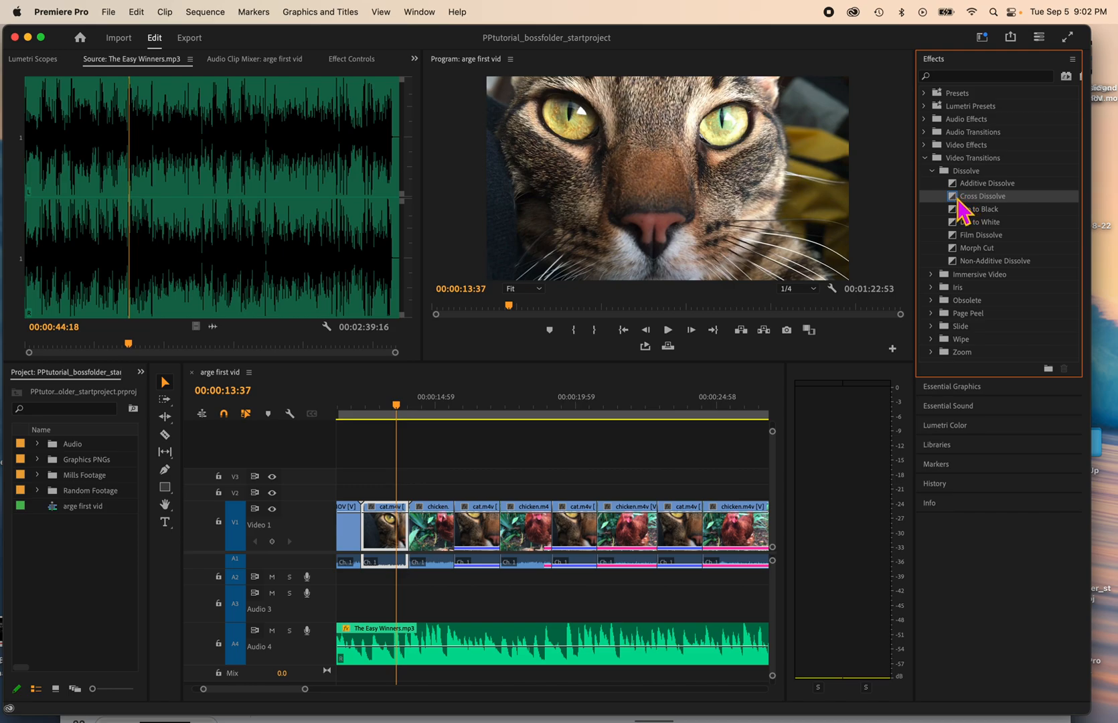
Step: Apply a Cross Dissolve at the cut between the first cat clip and the chicken clip that follows it
drag(959, 201, 416, 529)
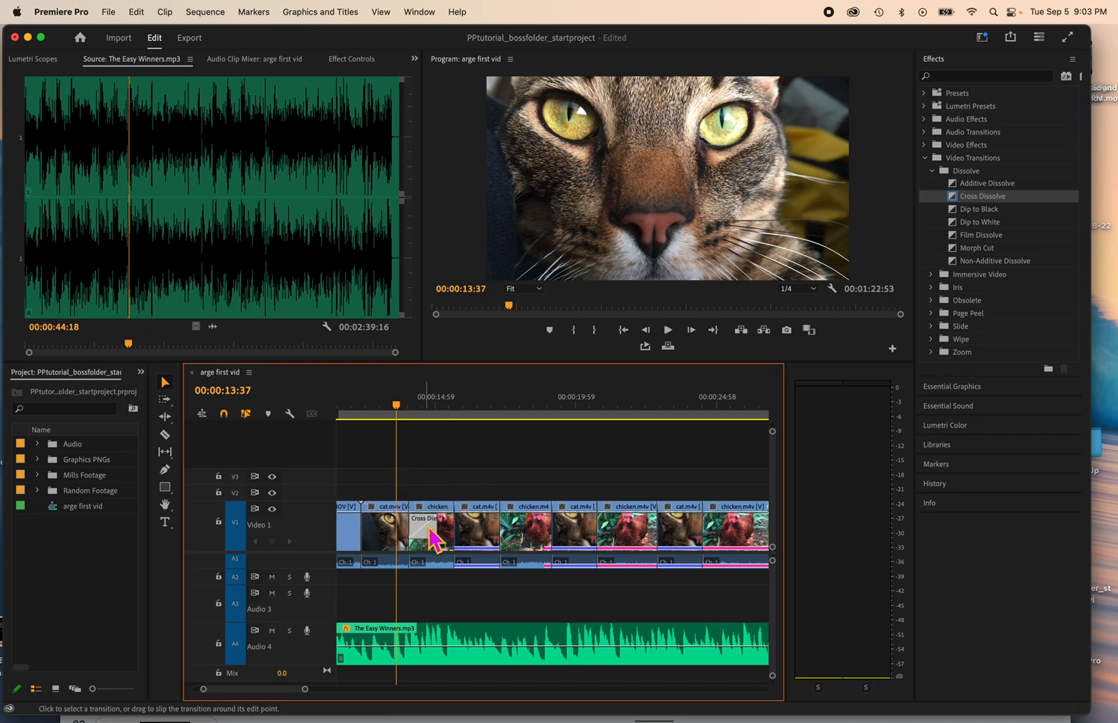
drag(398, 409, 408, 409)
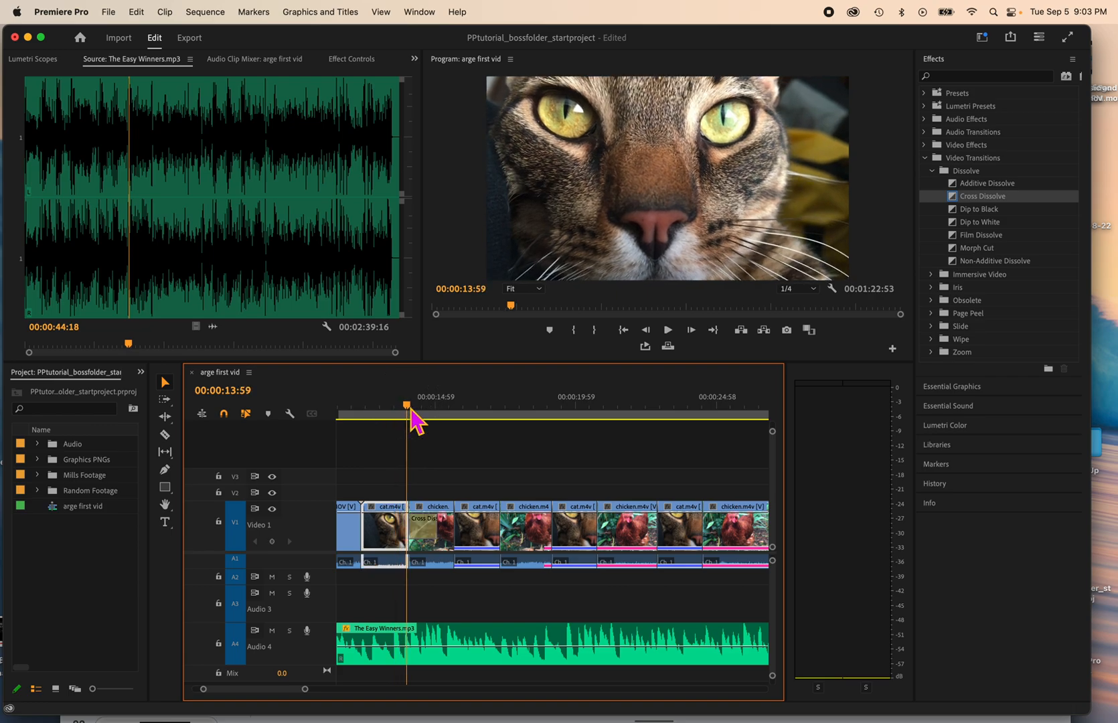
click(432, 536)
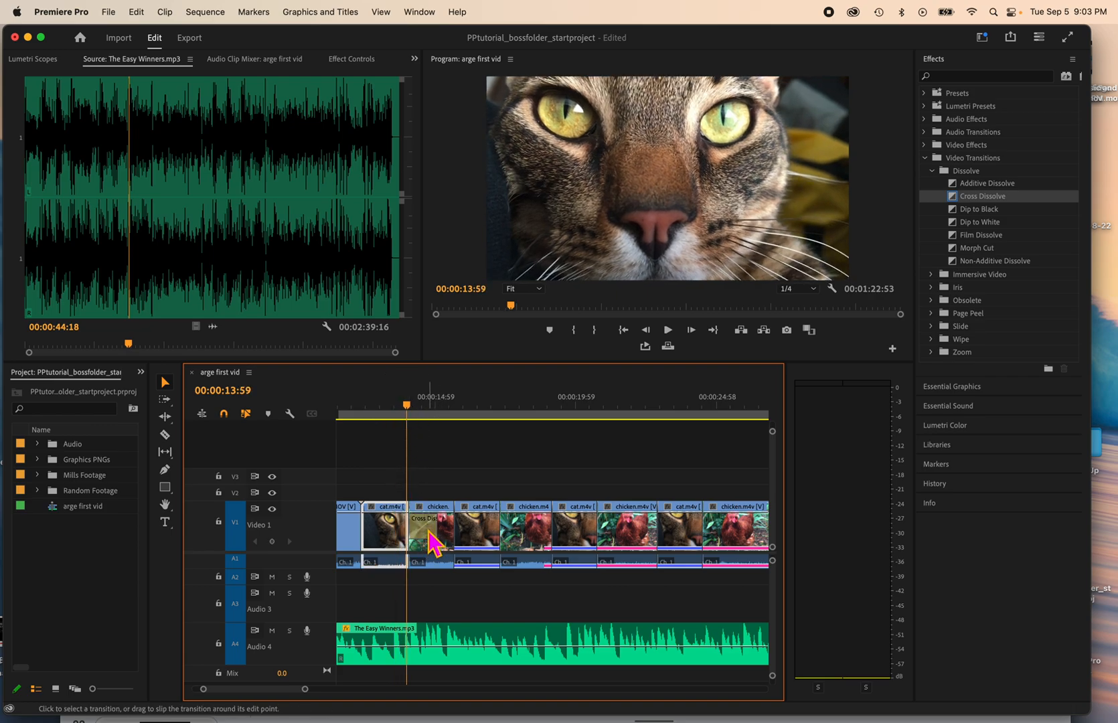
key(super+z)
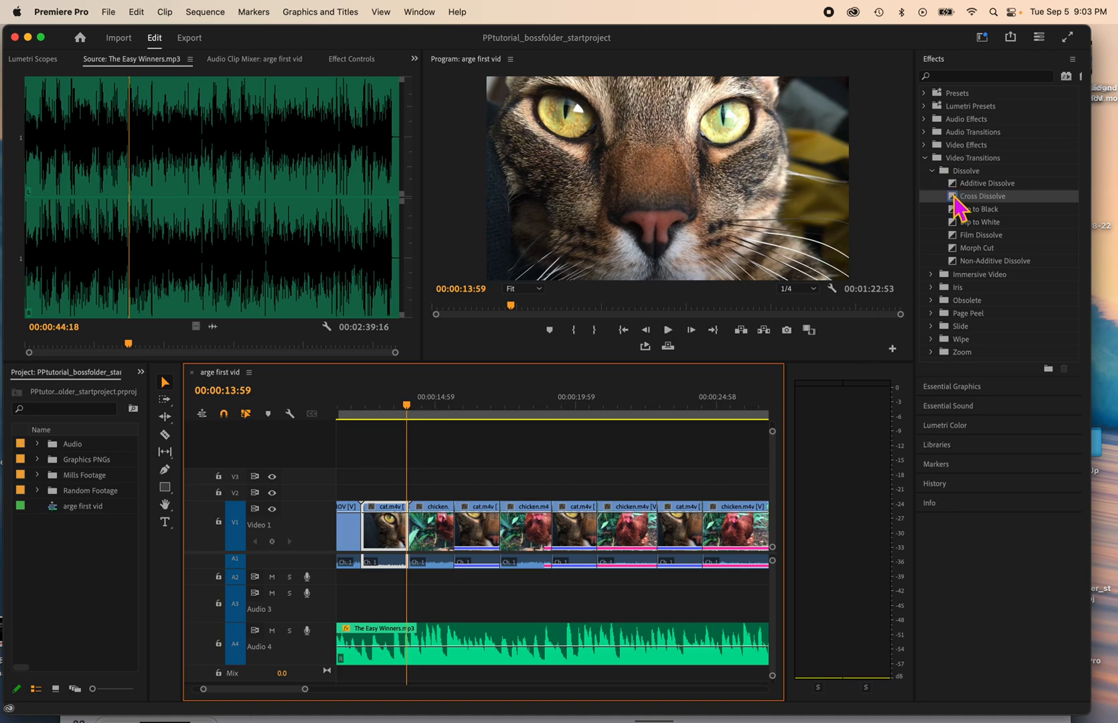
drag(956, 198, 412, 517)
Step: Play the sequence across the first cat-to-chicken cut twice to preview the cross dissolve
drag(409, 412, 404, 417)
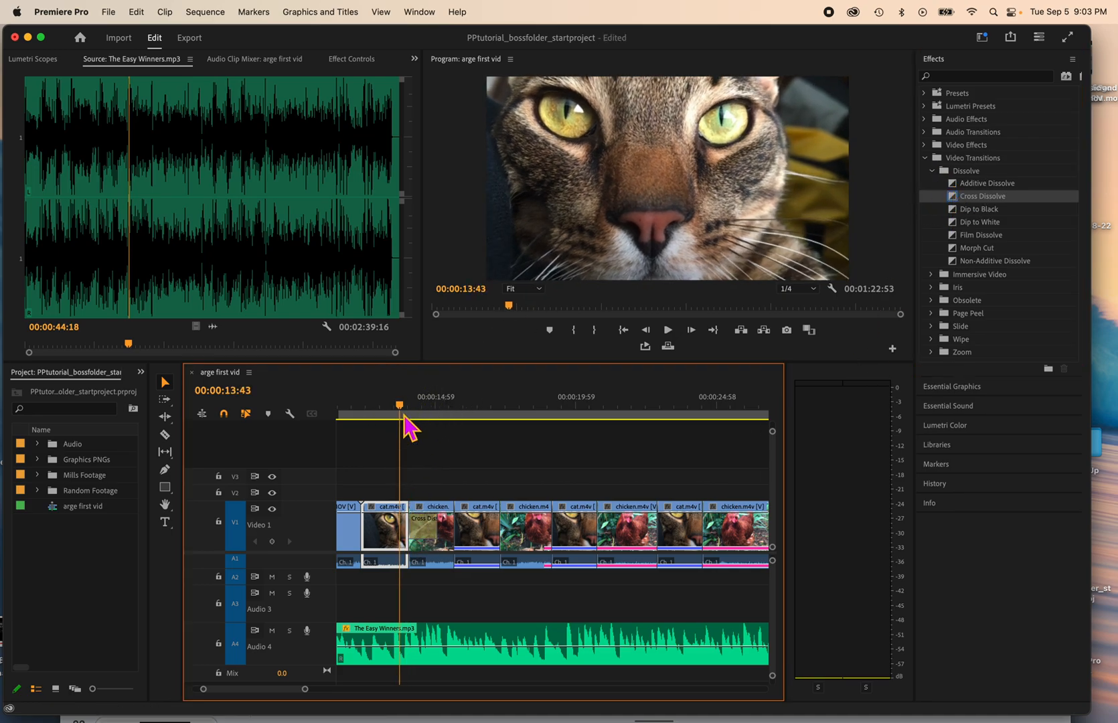
key(space)
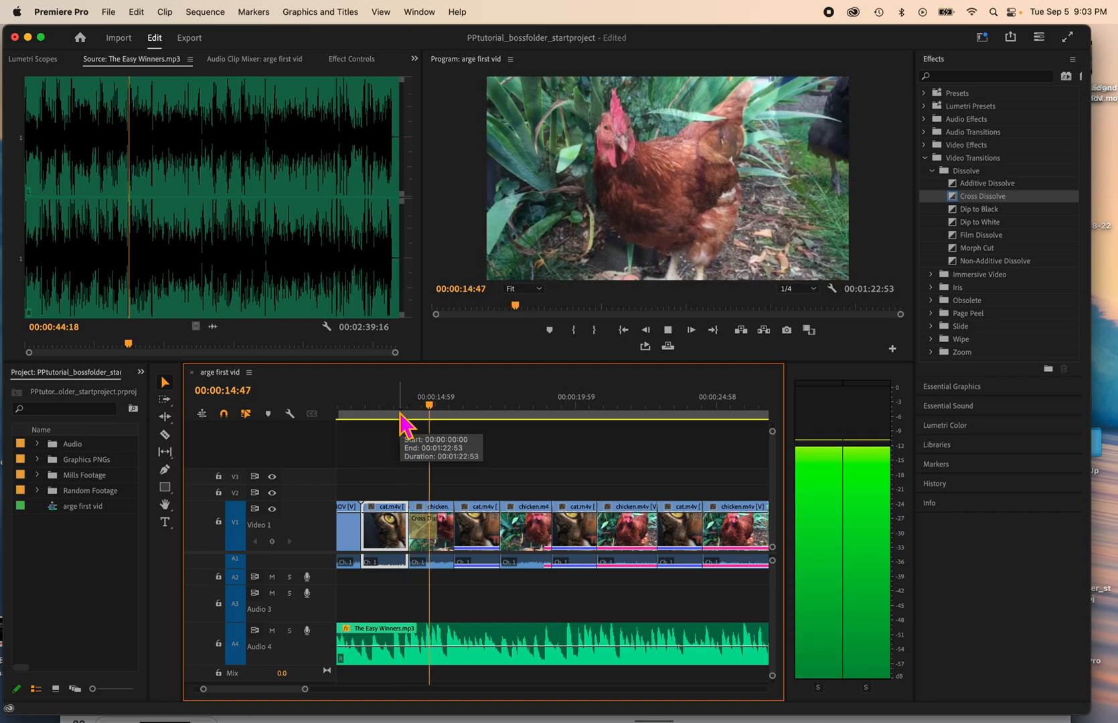
key(space)
drag(462, 405, 403, 415)
key(space)
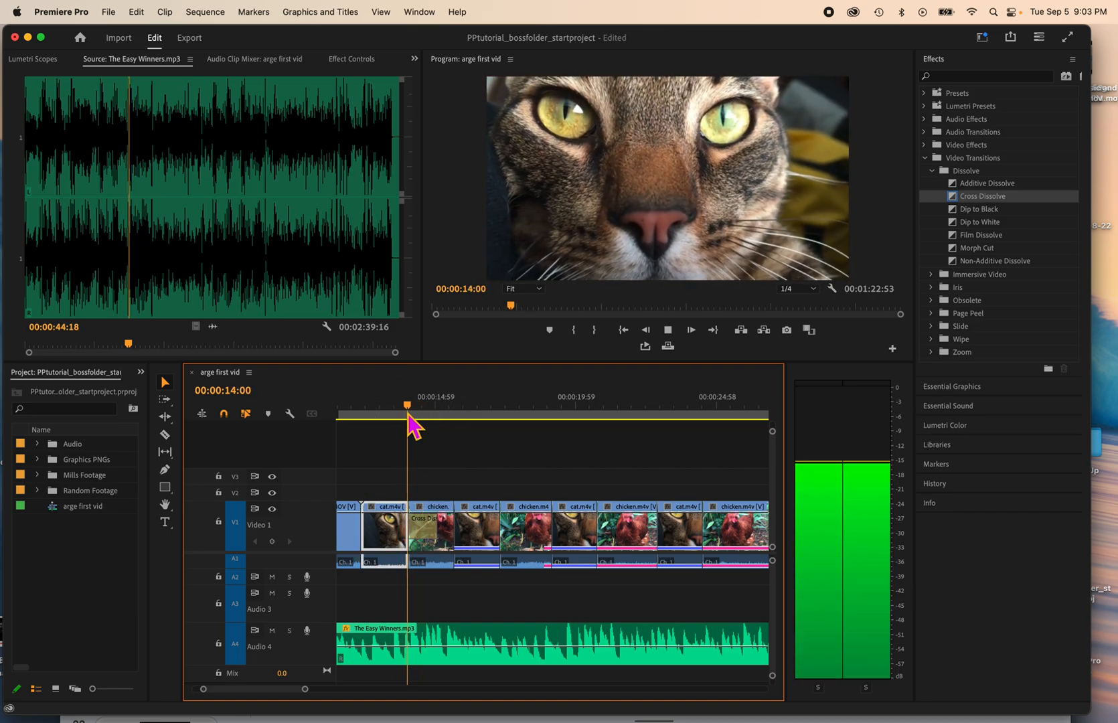
key(space)
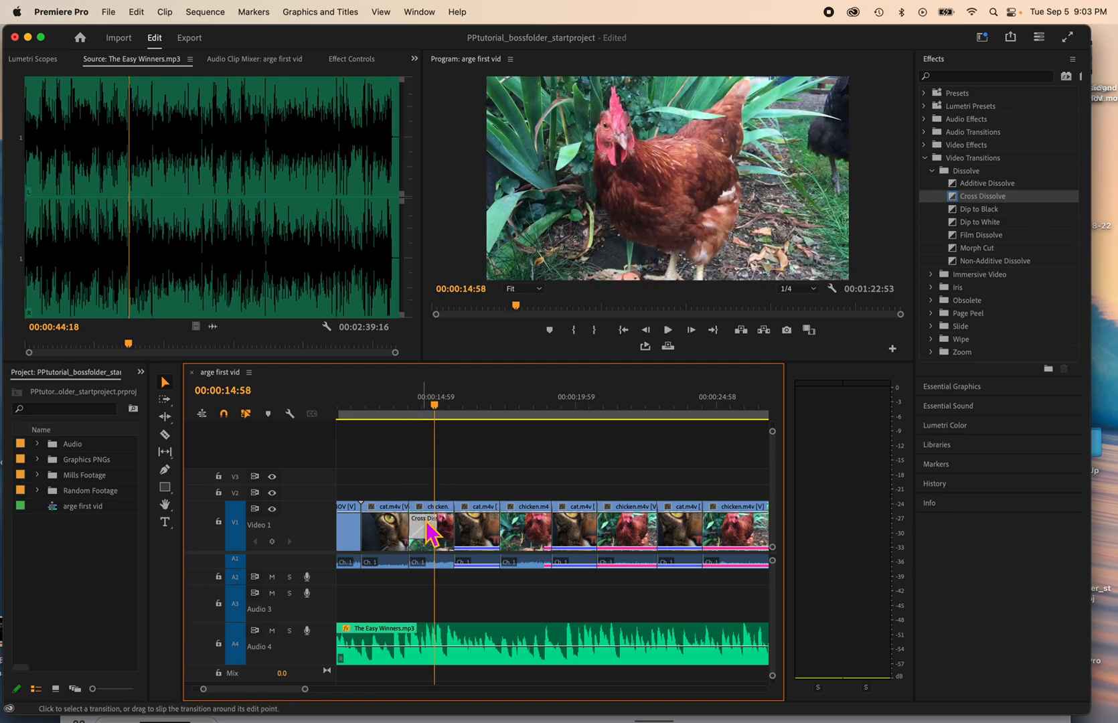
Step: Keep the cross dissolve's duration at 00:00:01:00 and shift the transition earlier so that it straddles the cat-to-chicken cut
double_click(428, 532)
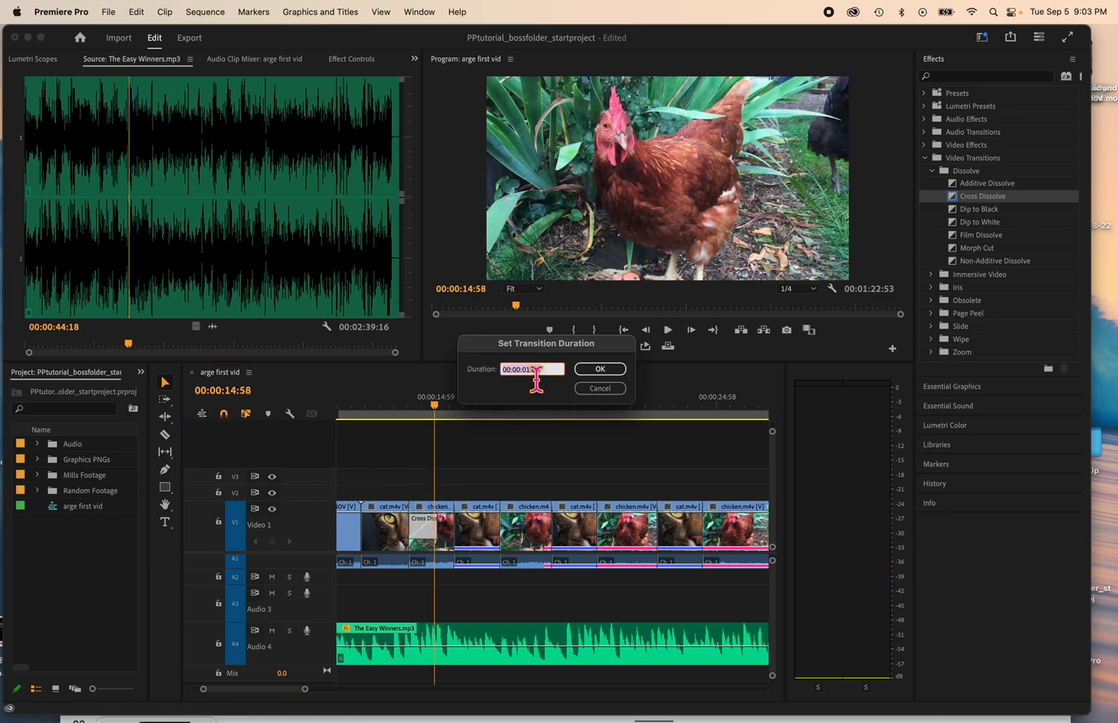
click(600, 369)
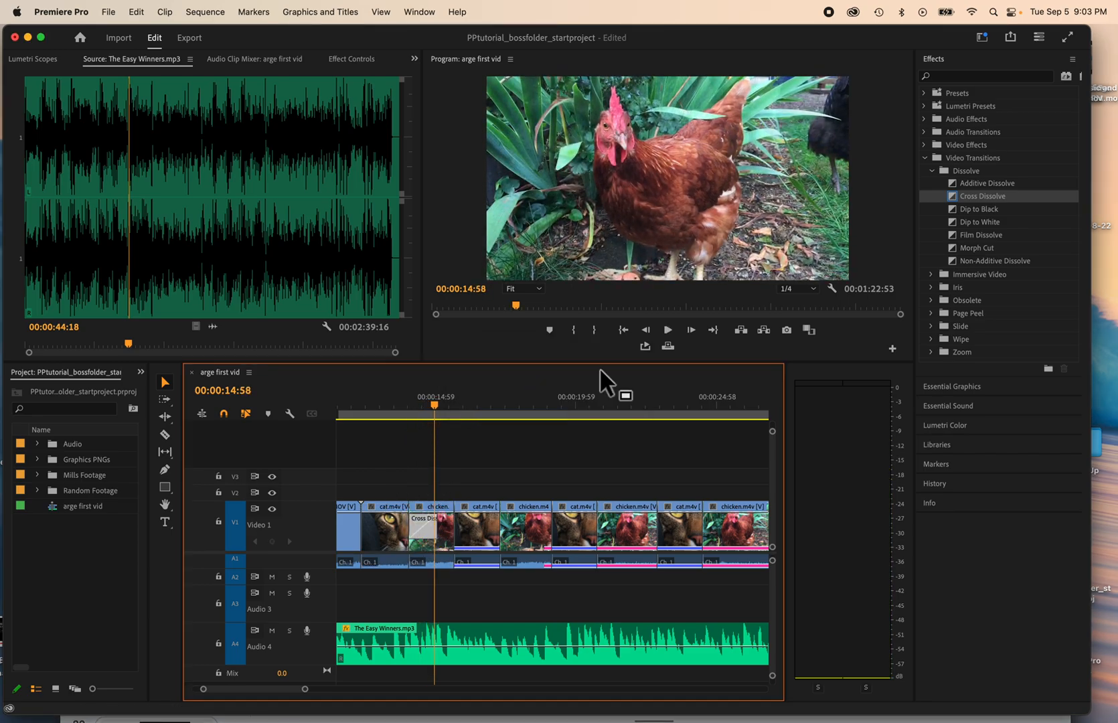
click(367, 61)
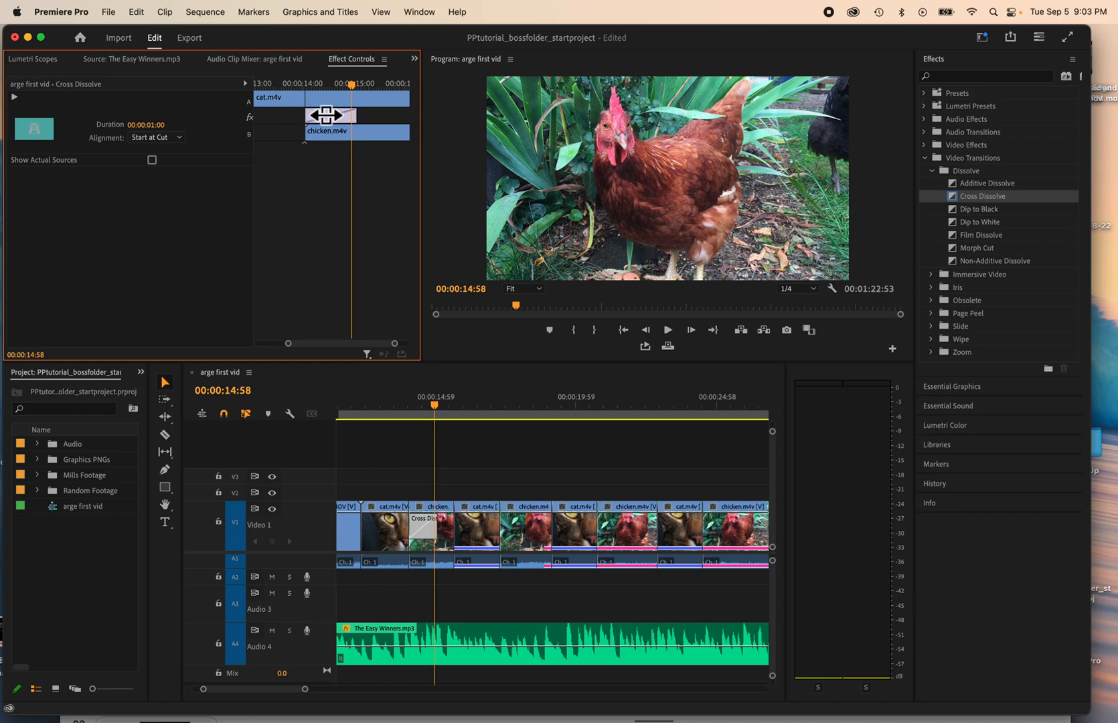
drag(326, 115, 297, 115)
drag(350, 83, 321, 91)
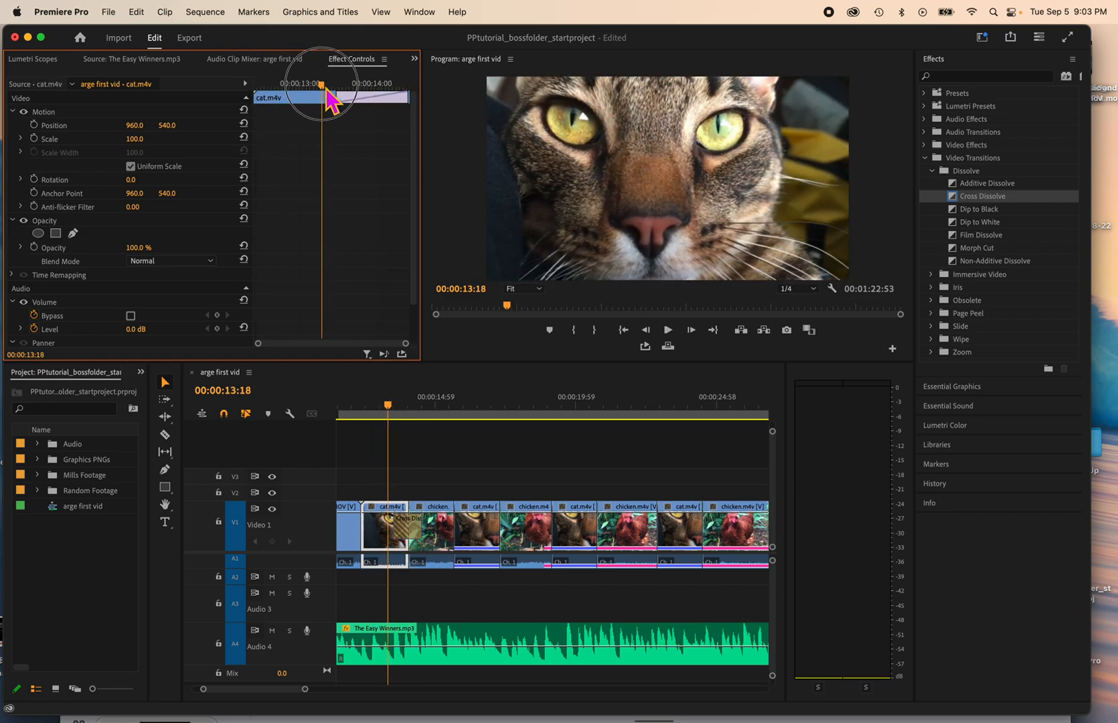
click(404, 522)
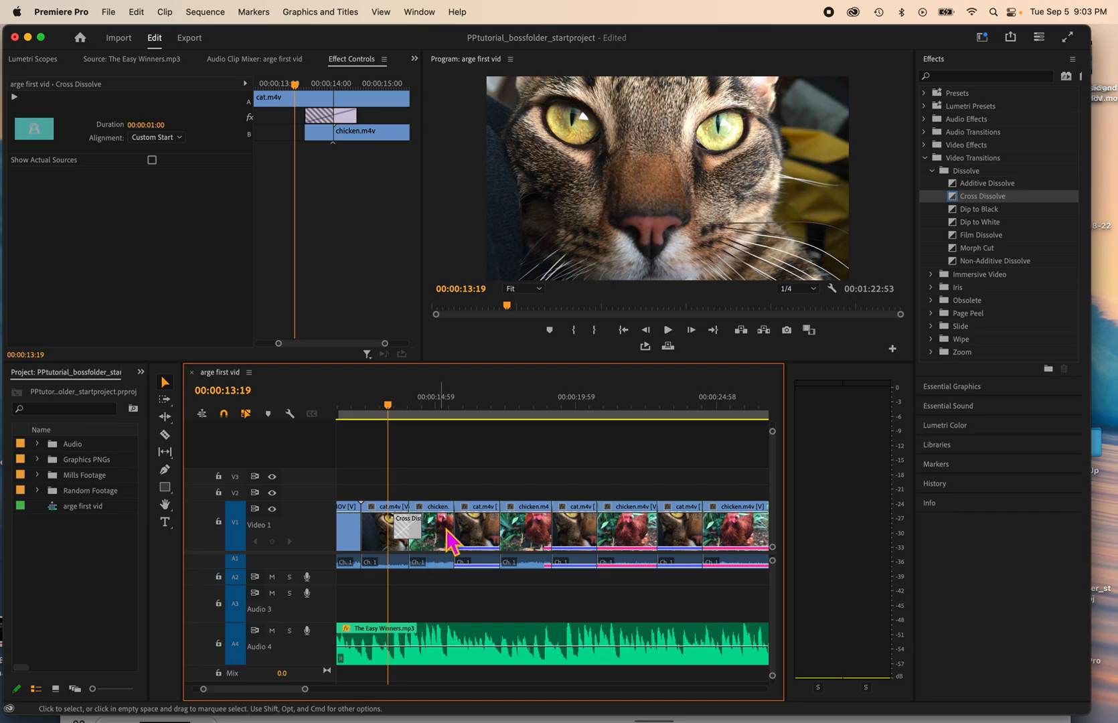
Step: Examine the audio clip mixer, Lumetri scopes and source audio, and return to the first chicken clip's effect settings
click(457, 533)
drag(392, 407, 453, 407)
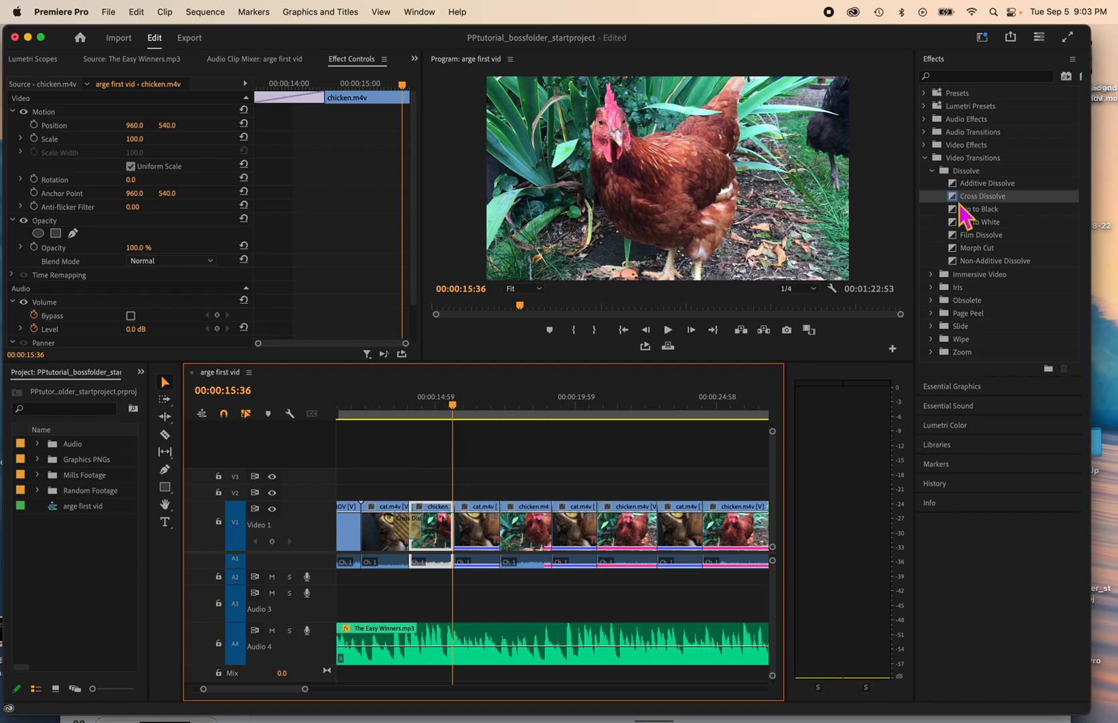
click(255, 60)
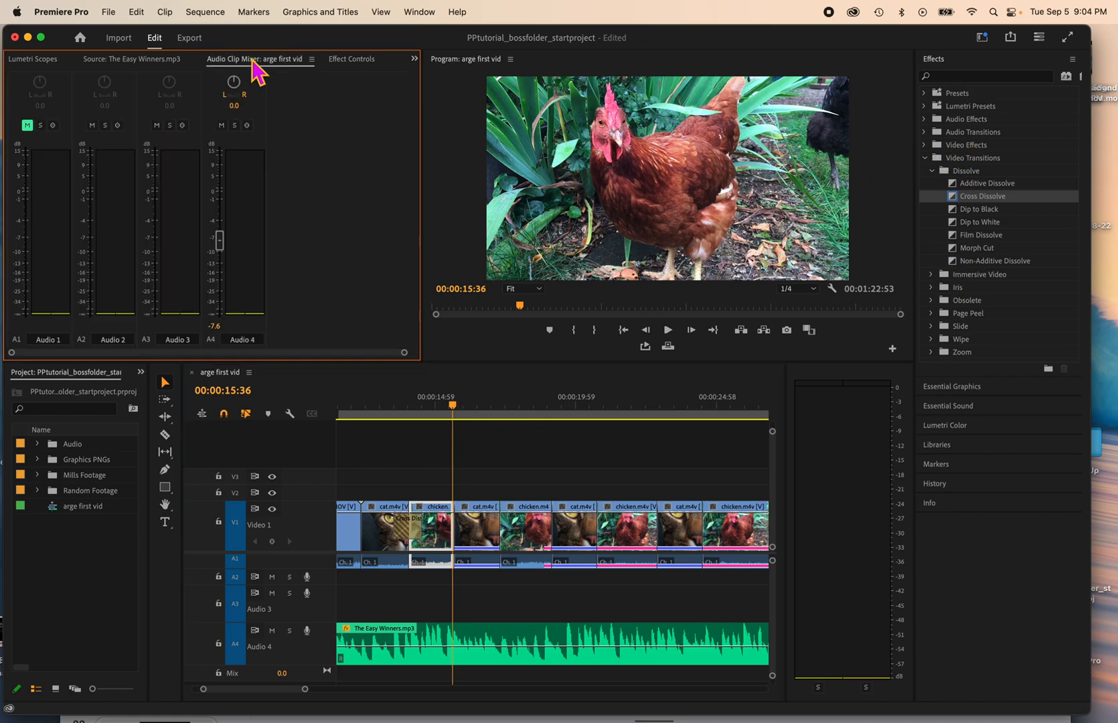
click(105, 60)
click(43, 61)
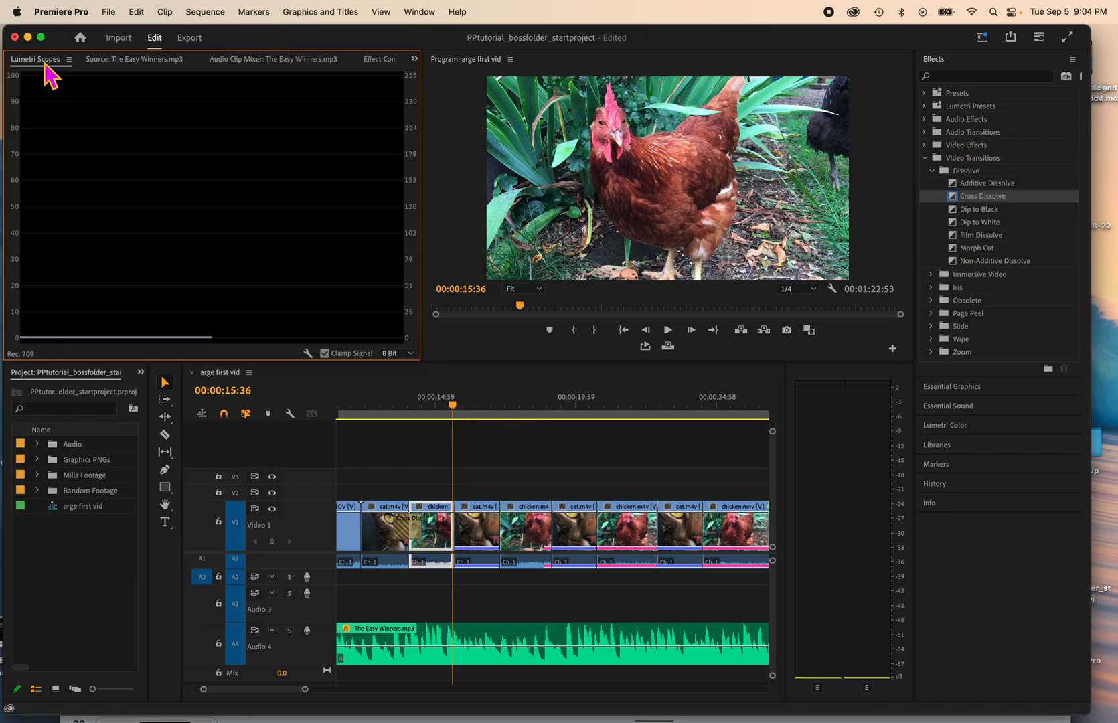
click(132, 63)
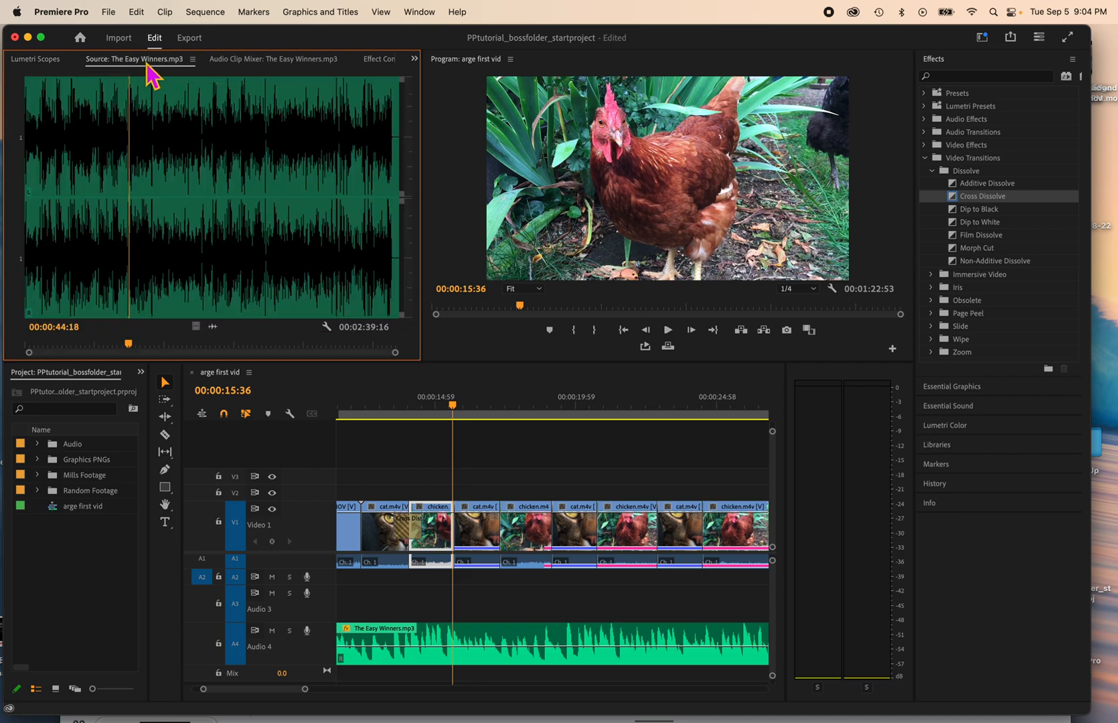
click(241, 63)
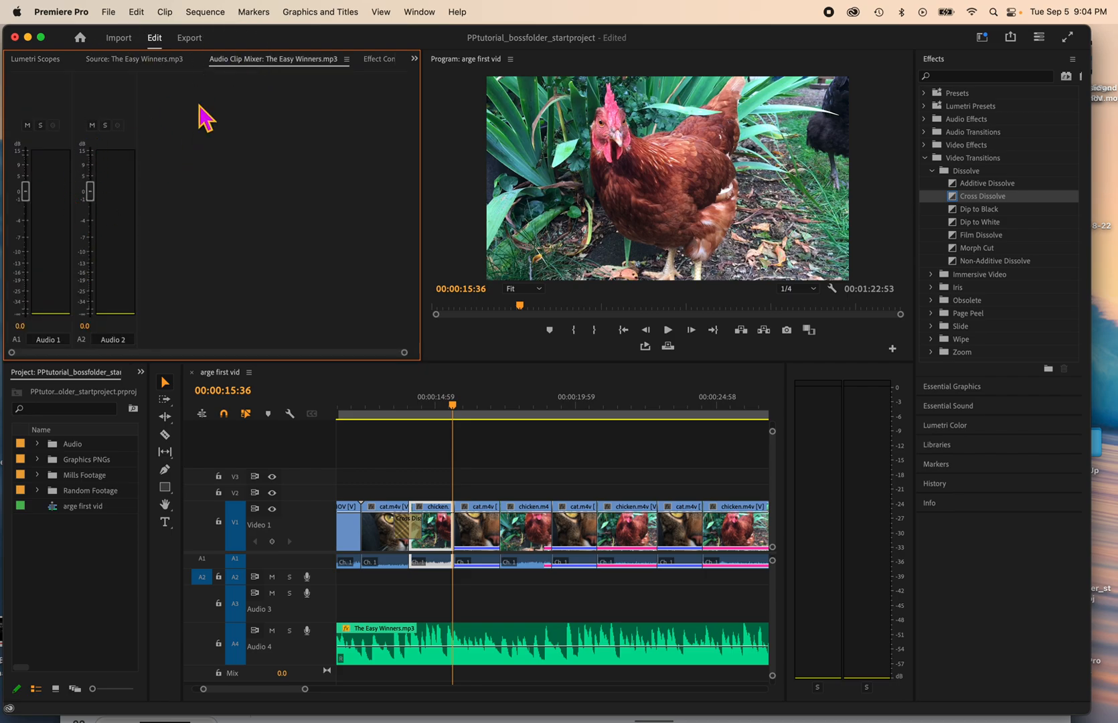
click(373, 62)
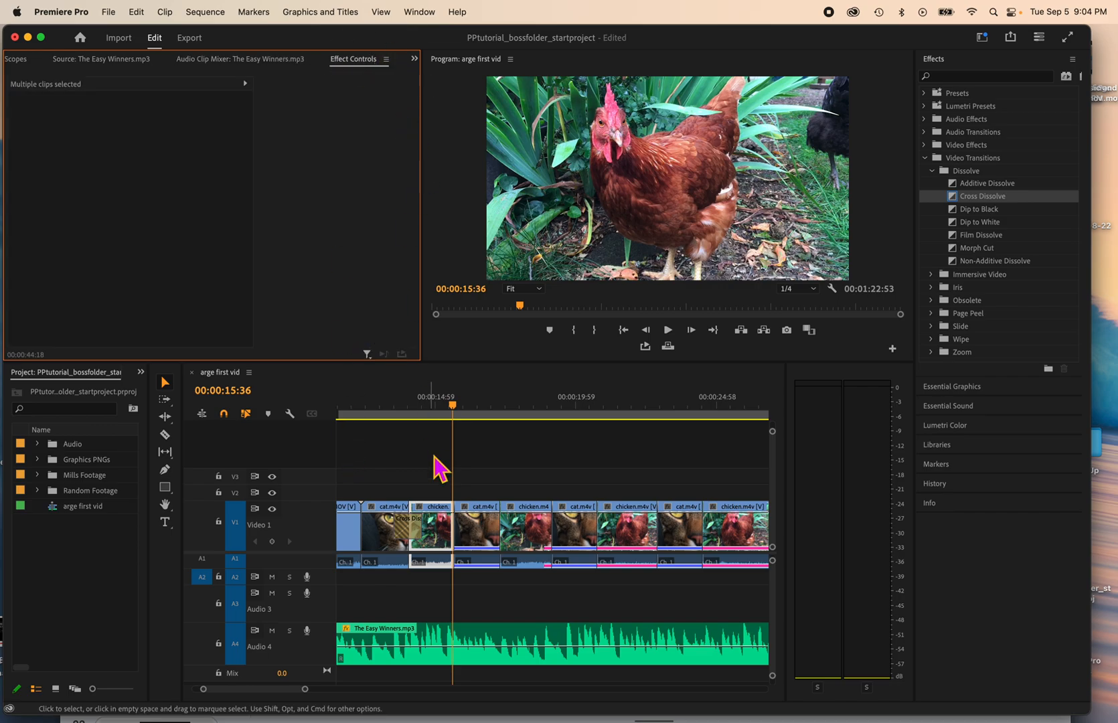
click(447, 536)
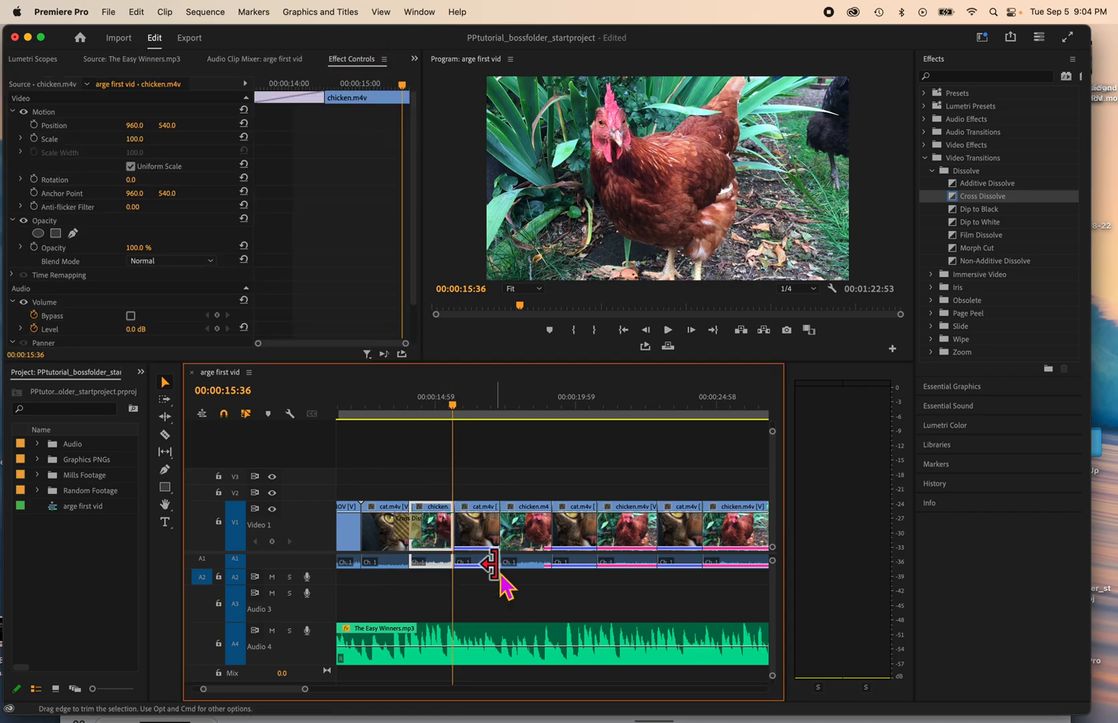
Step: Check the cross dissolve's duration setting without changing it, and move the playhead to the end of the first chicken clip
drag(453, 411, 404, 411)
double_click(406, 525)
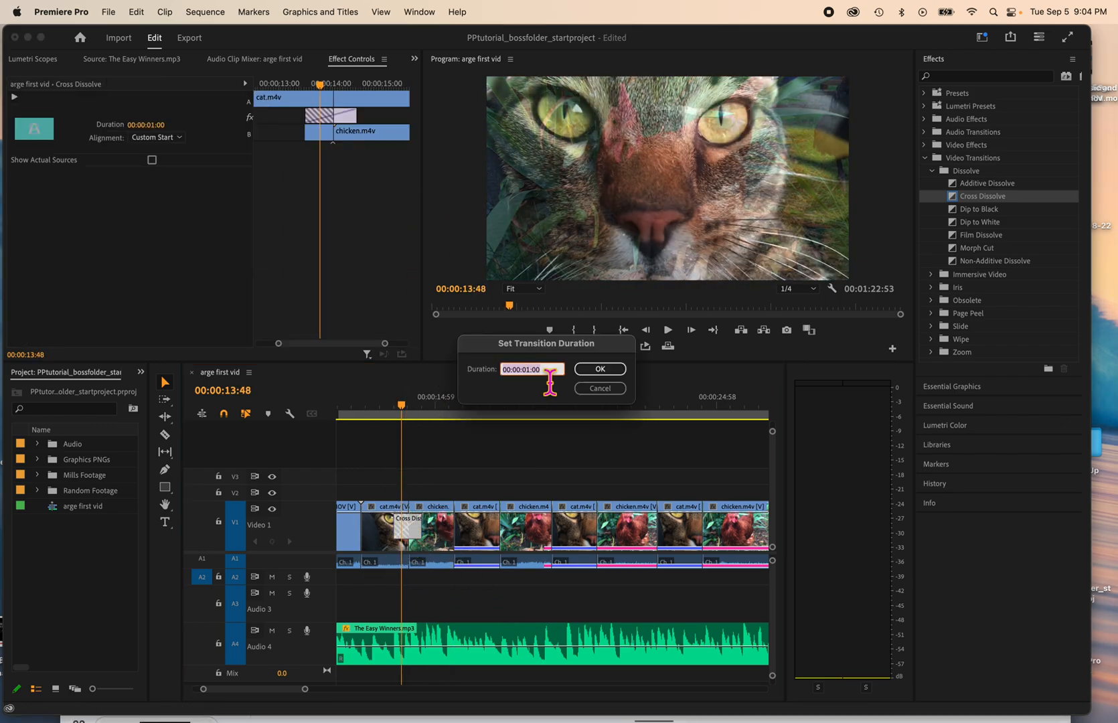
click(606, 391)
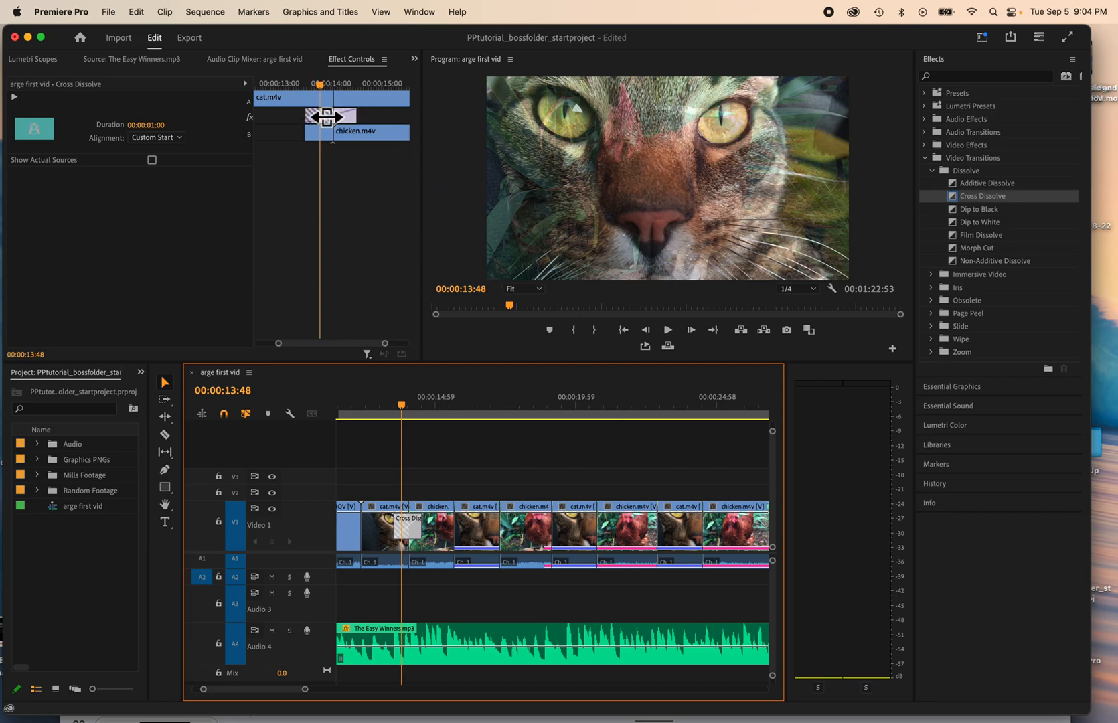
drag(405, 413, 461, 414)
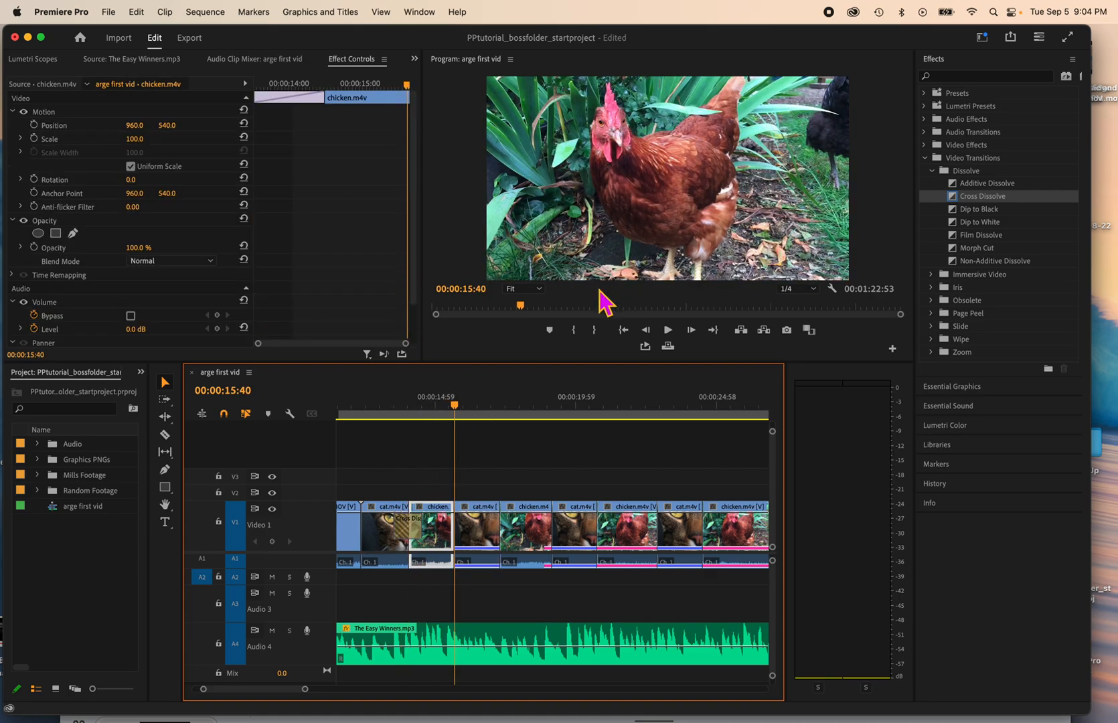
Step: Apply a Dip to White transition at the cut from the first chicken clip to the following cat clip and play across it
click(964, 223)
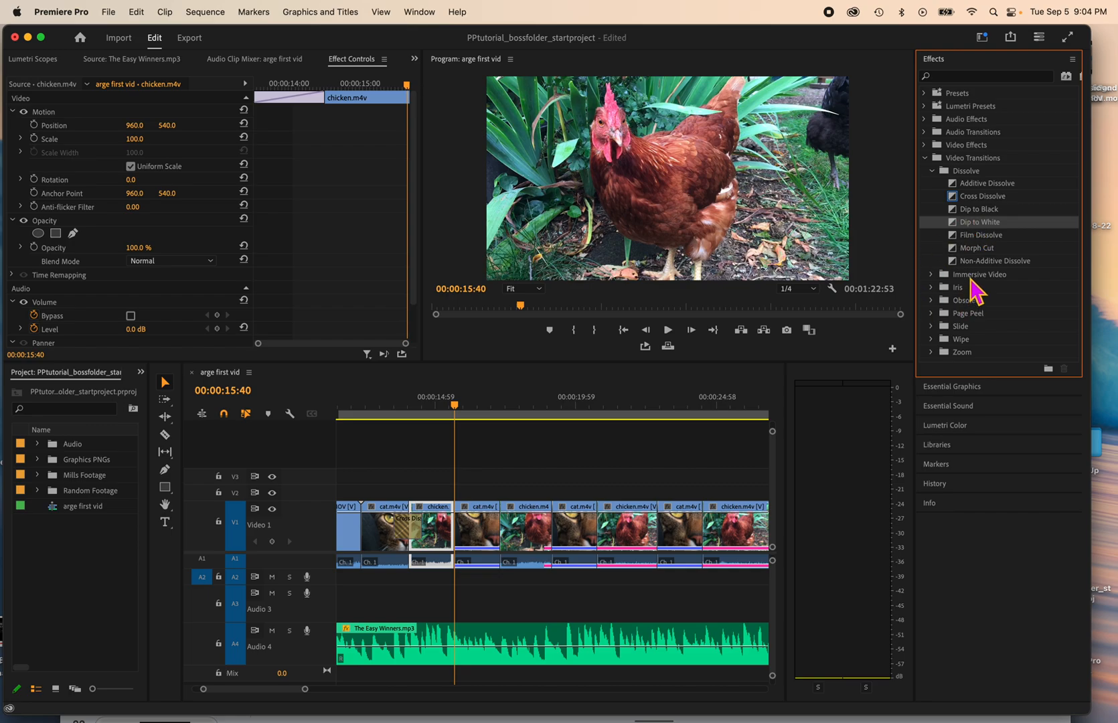
click(963, 215)
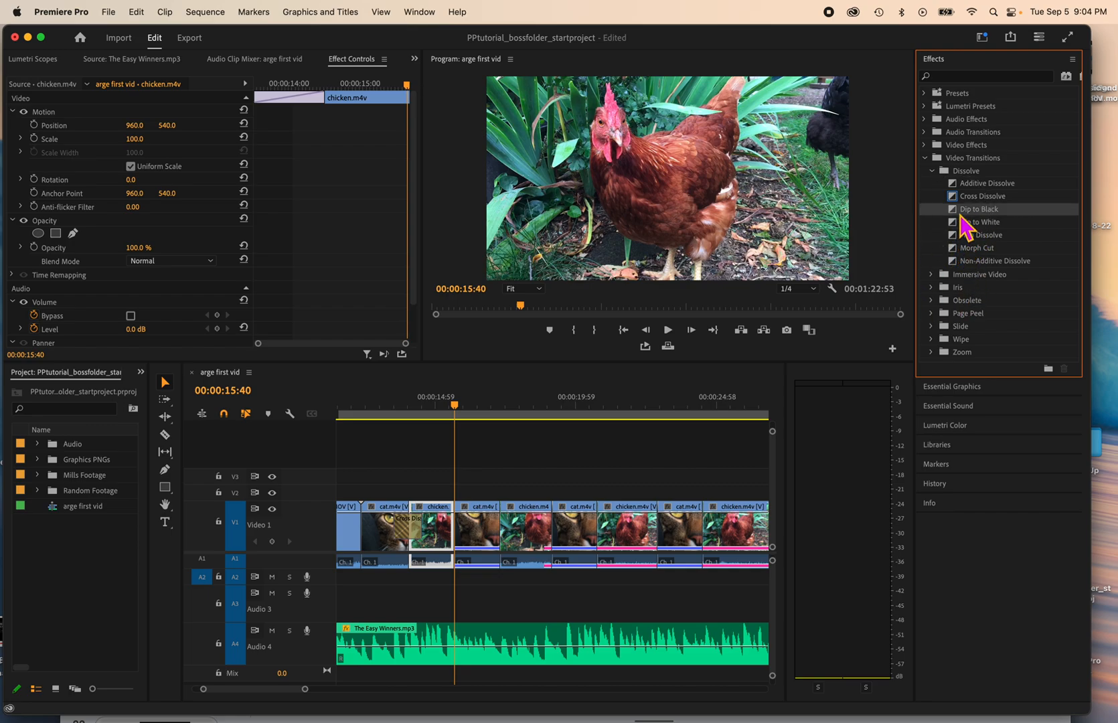
drag(962, 223, 457, 529)
click(453, 416)
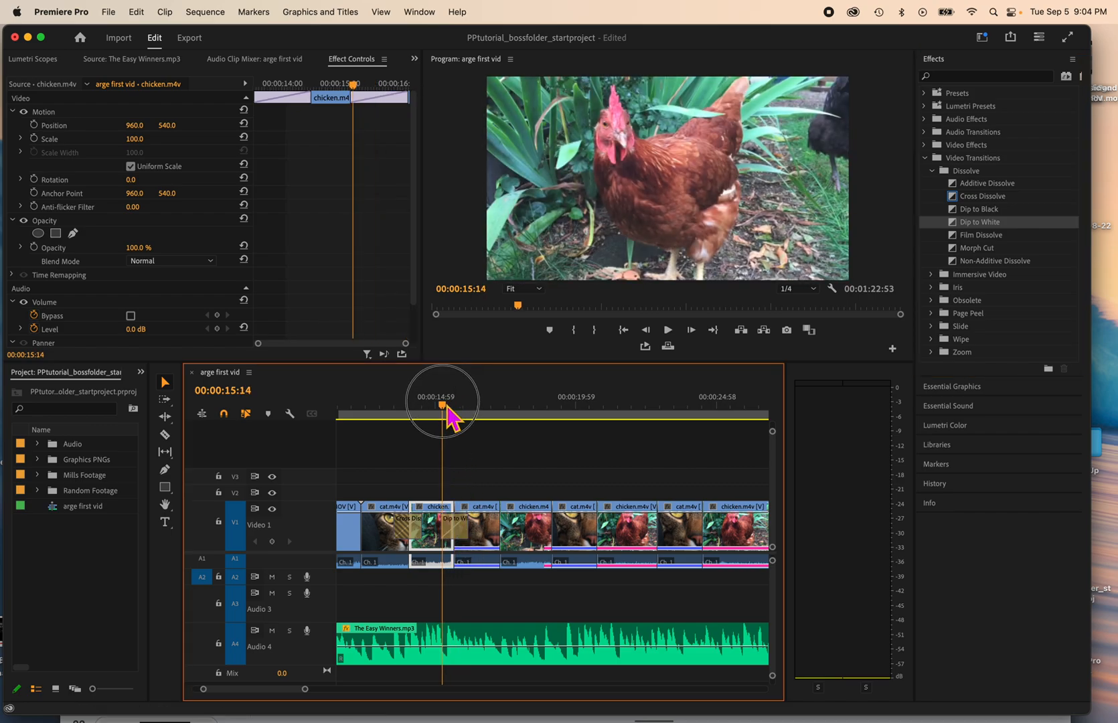
key(space)
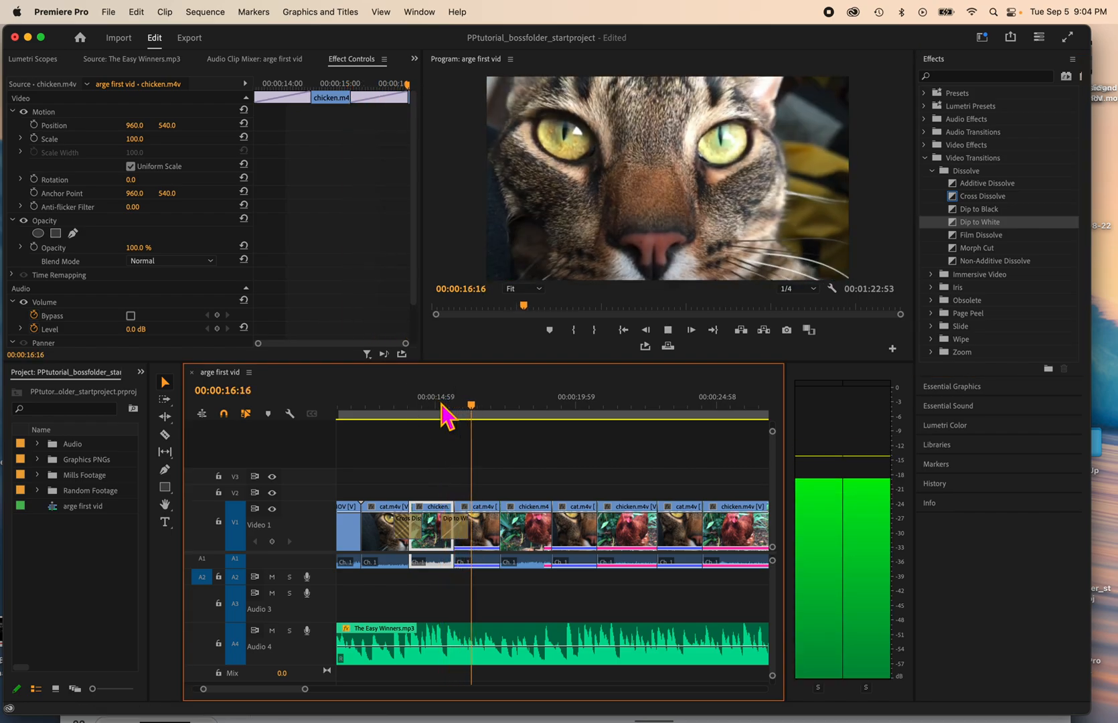
key(space)
Step: Shorten the Dip to White transition to 00:00:00:46 and shift it slightly later across the chicken-to-cat cut
click(460, 543)
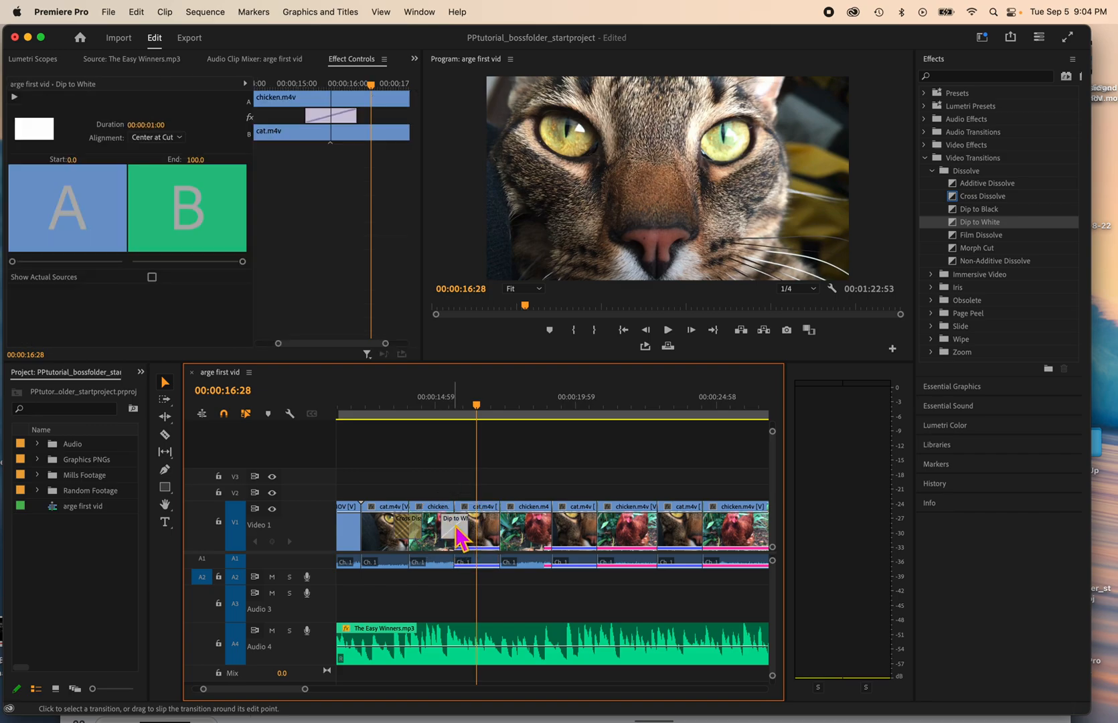
drag(348, 118, 315, 114)
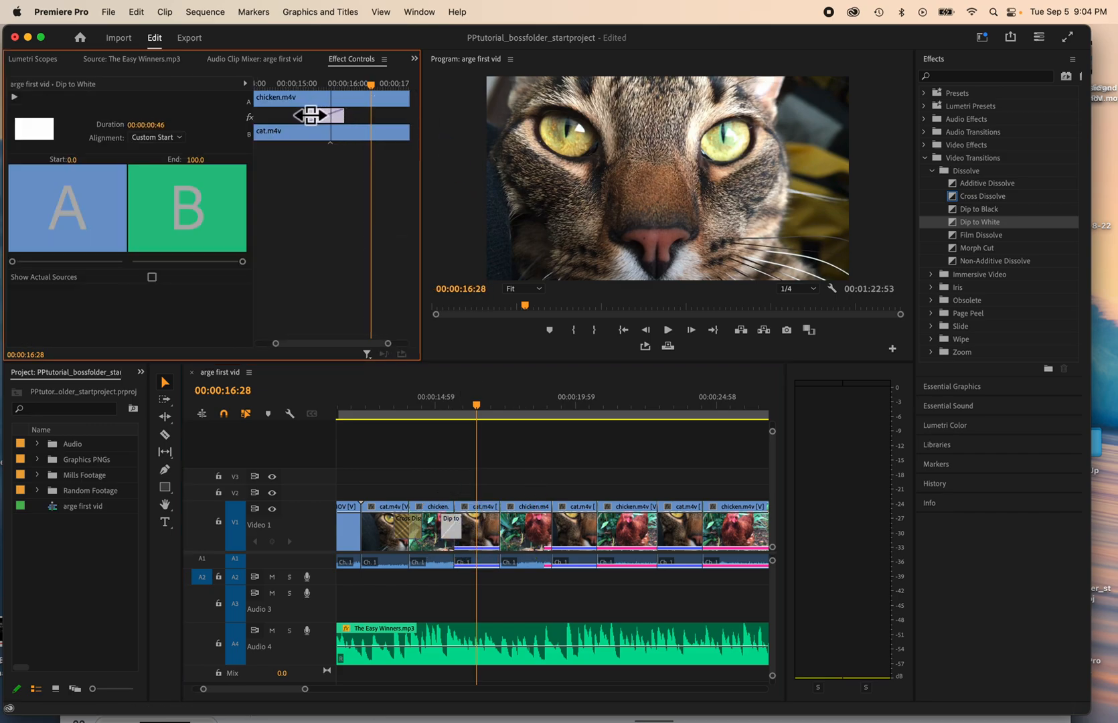
drag(306, 117, 341, 118)
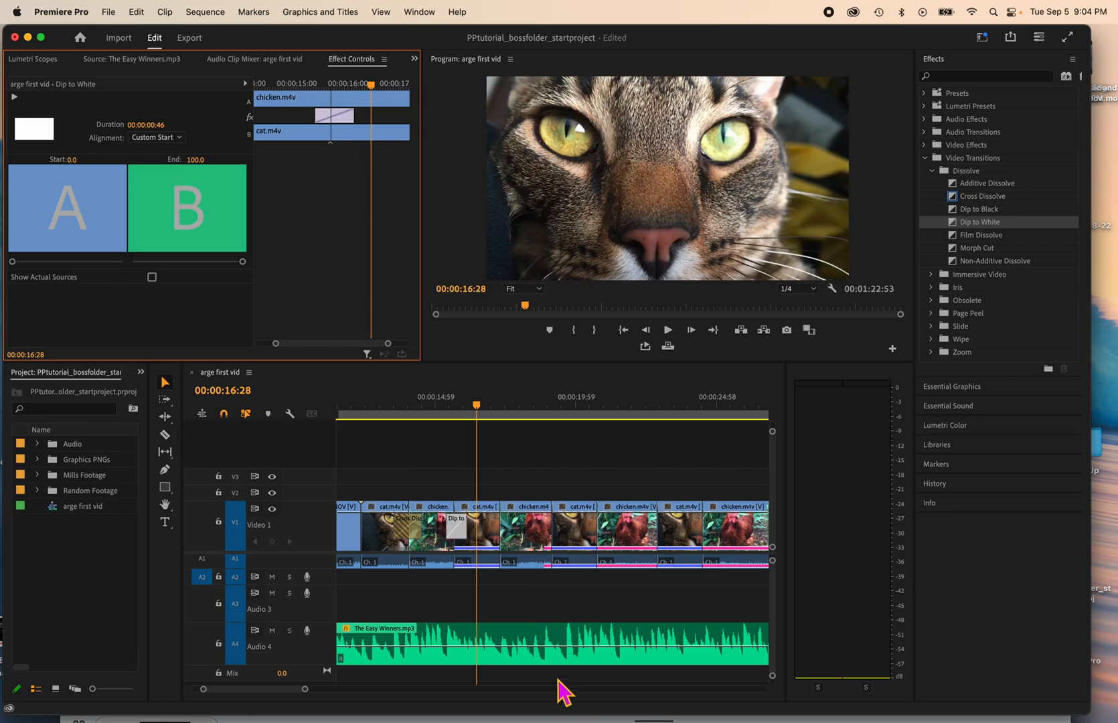
Step: Shorten the cross dissolve to end at the first cat-to-chicken cut, and extend its start earlier into the cat clip
click(464, 525)
drag(460, 524, 399, 526)
click(414, 526)
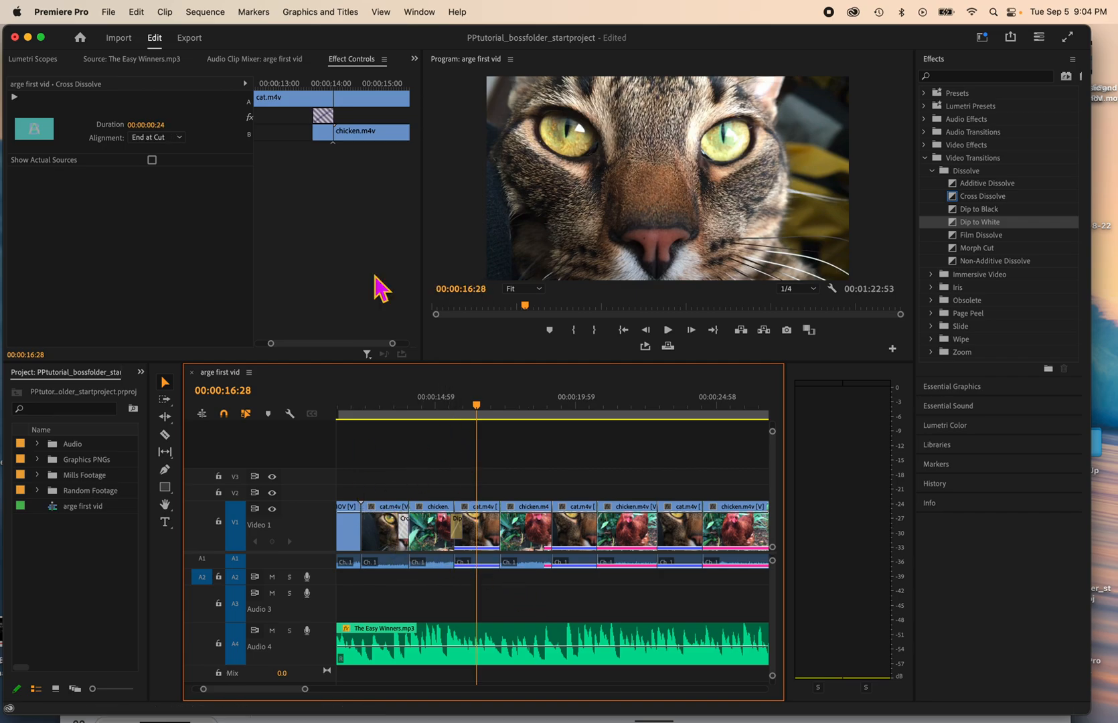
drag(315, 111, 296, 111)
click(322, 83)
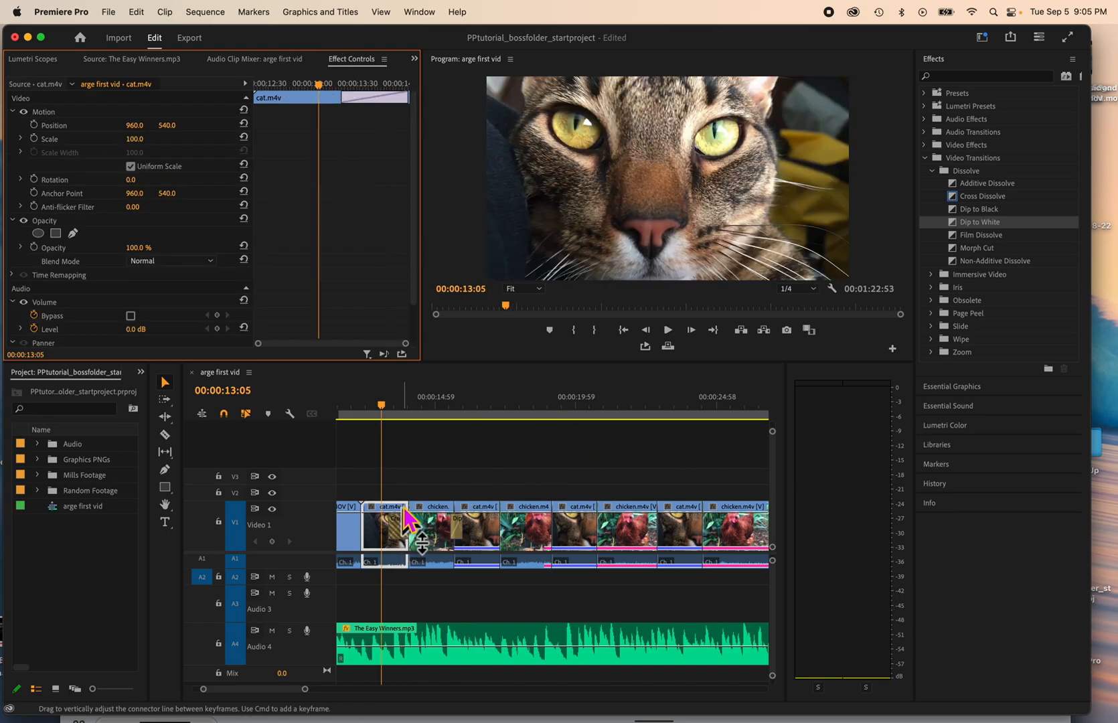
Step: Play the sequence from the first cat clip through the cross dissolve and the Dip to White to preview both
click(387, 406)
key(space)
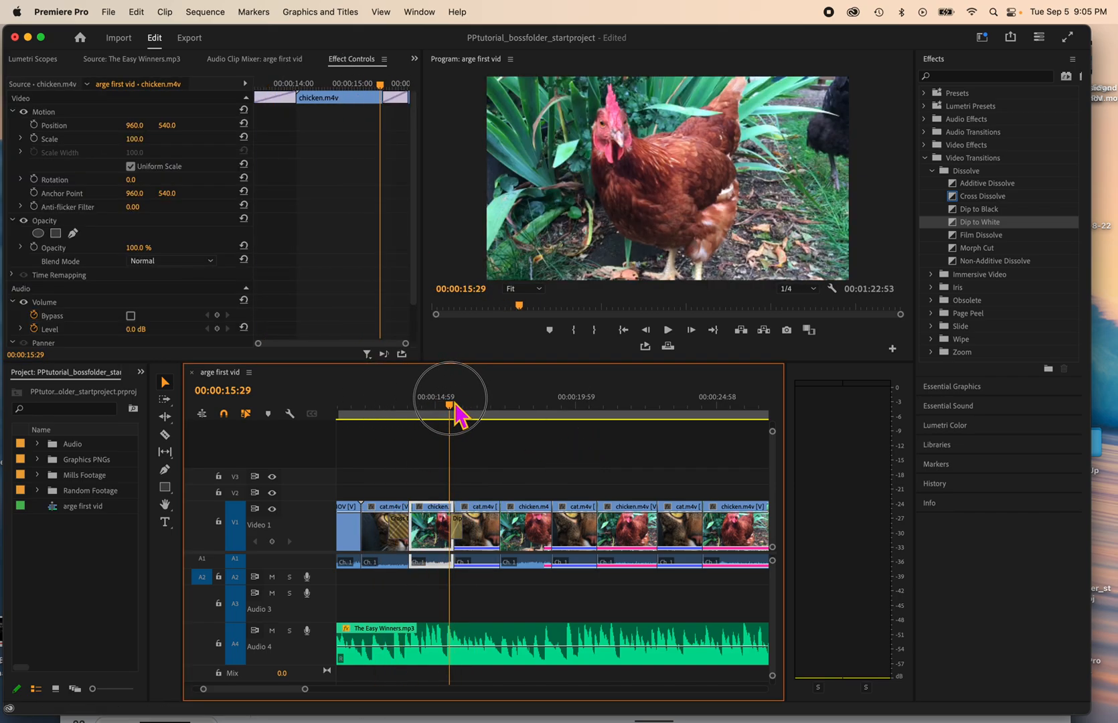
key(space)
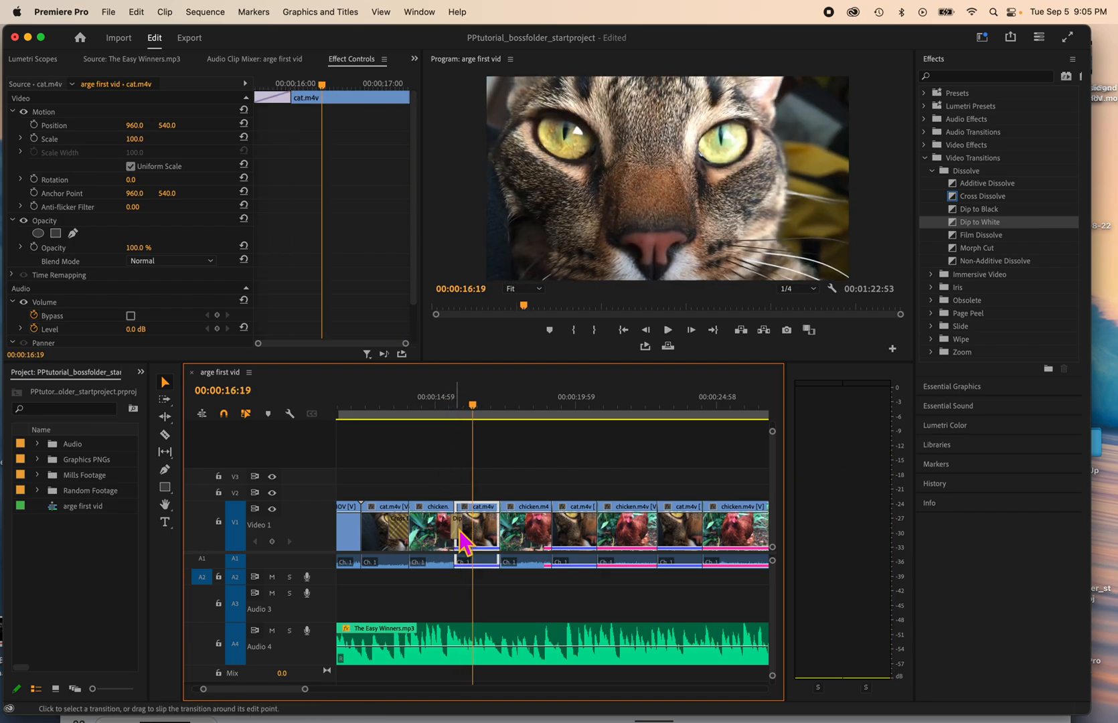
Step: Delete the Dip to White transition and place the playhead near the end of the first chicken clip
click(459, 529)
key(Delete)
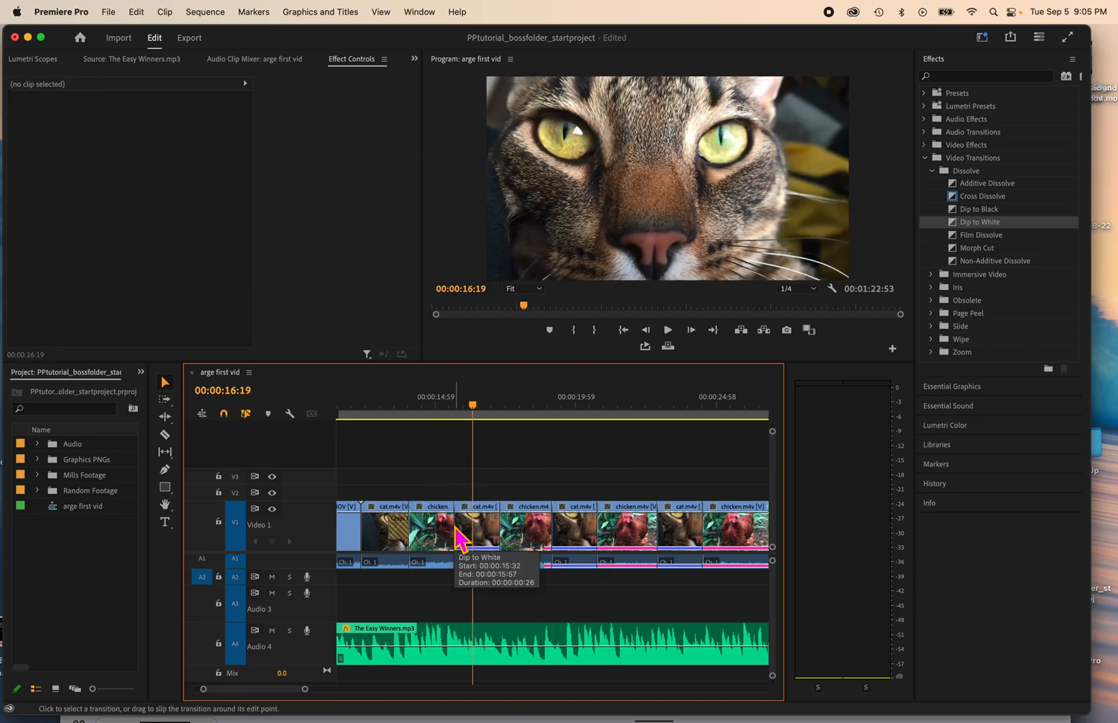
drag(470, 401, 451, 400)
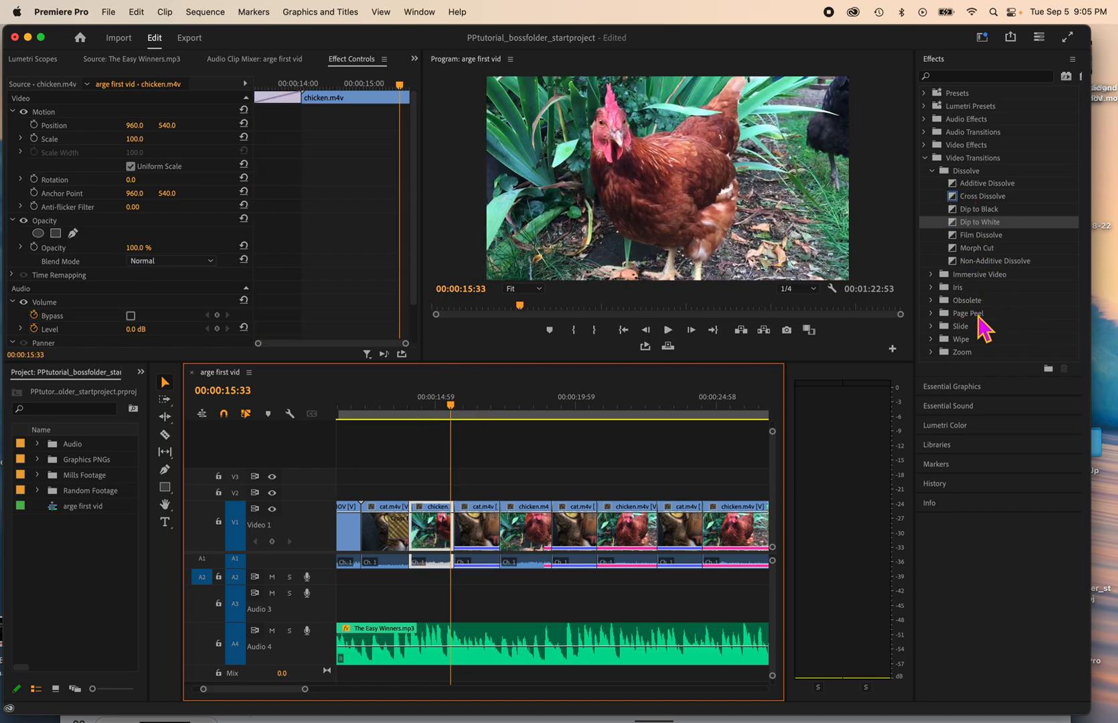
Step: Collapse the video transitions, search the effects for "cross", and clear the search
click(968, 188)
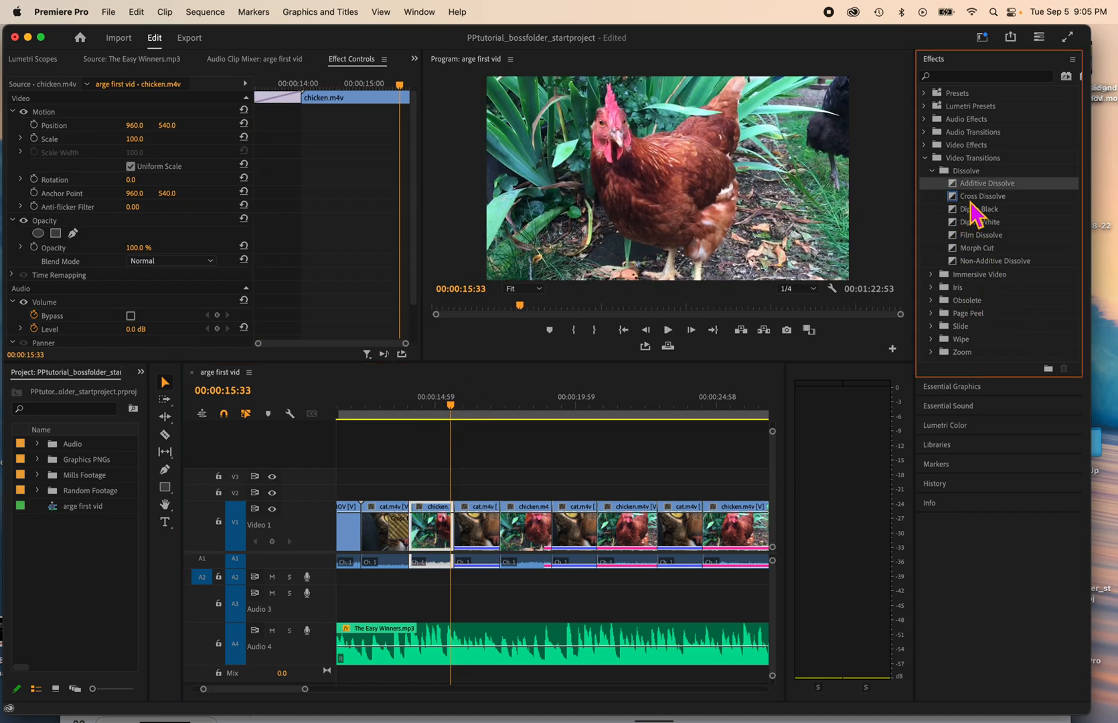
click(971, 199)
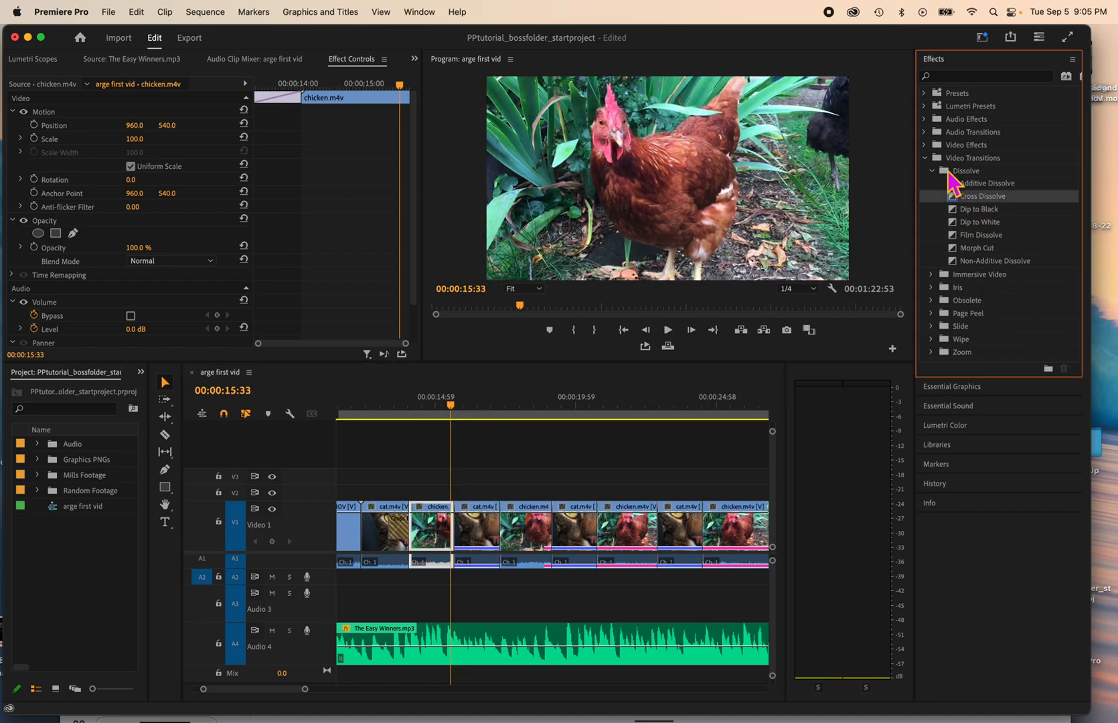
click(930, 161)
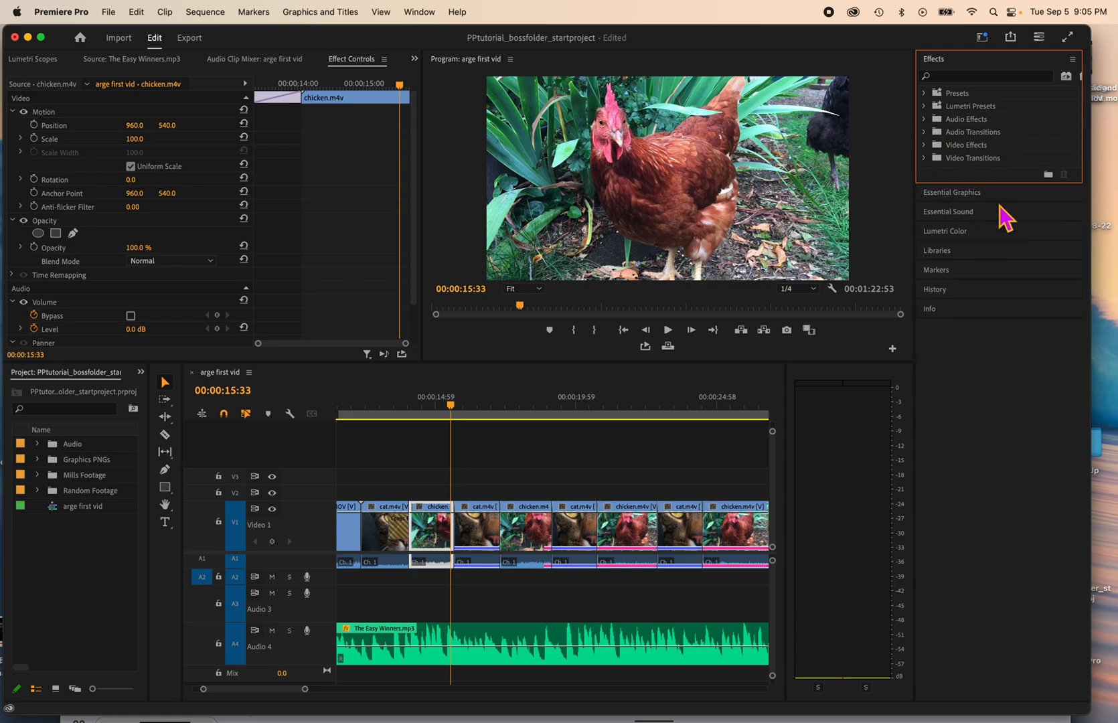
click(964, 77)
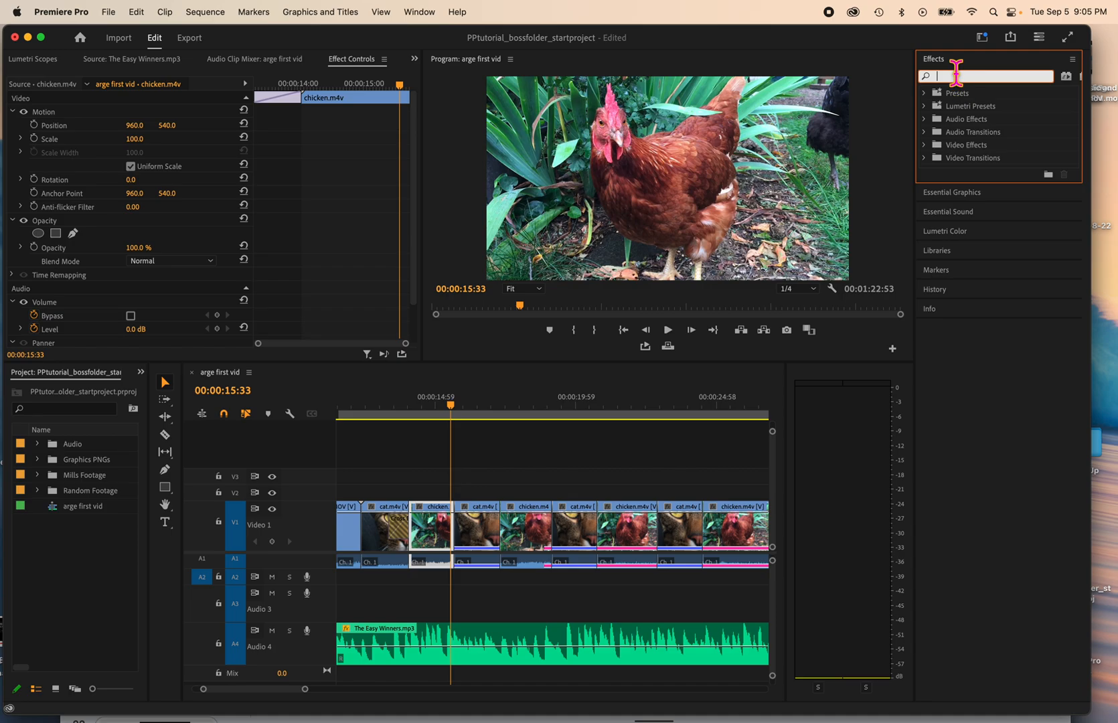
text(cross)
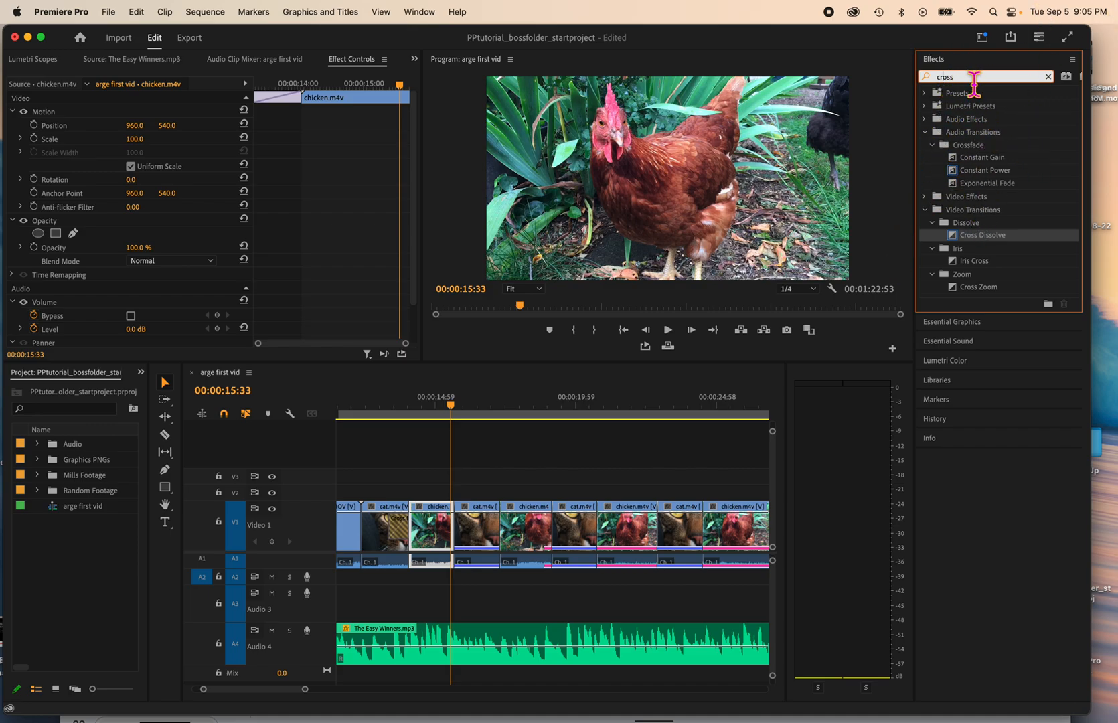
click(1048, 76)
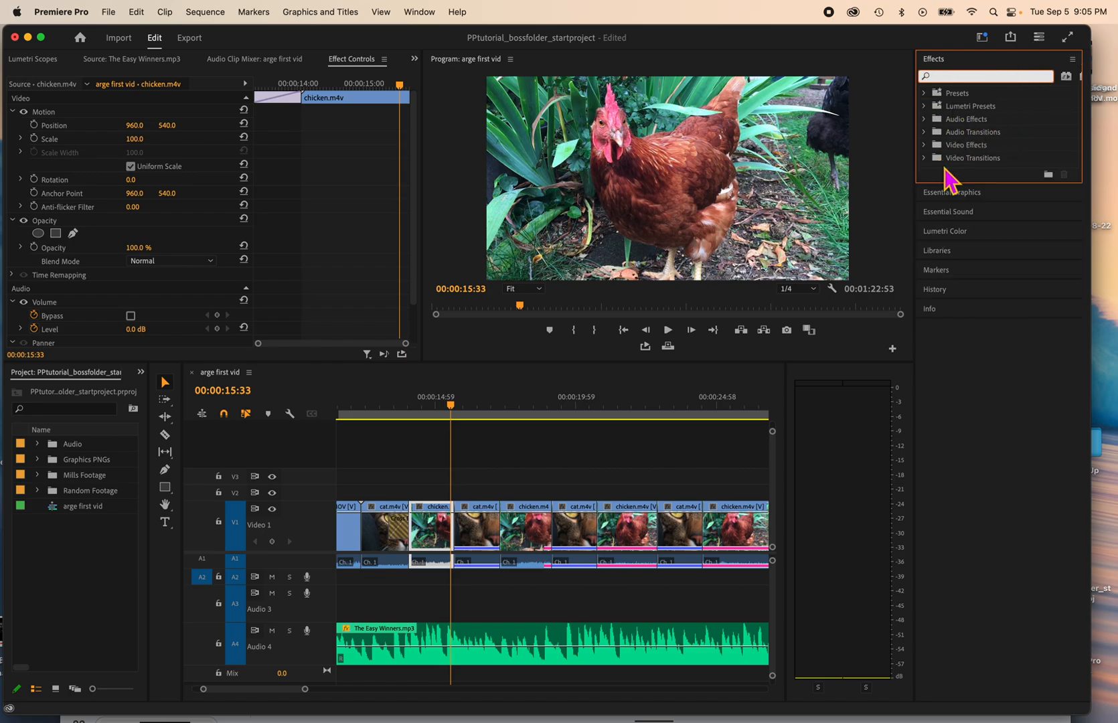
click(964, 182)
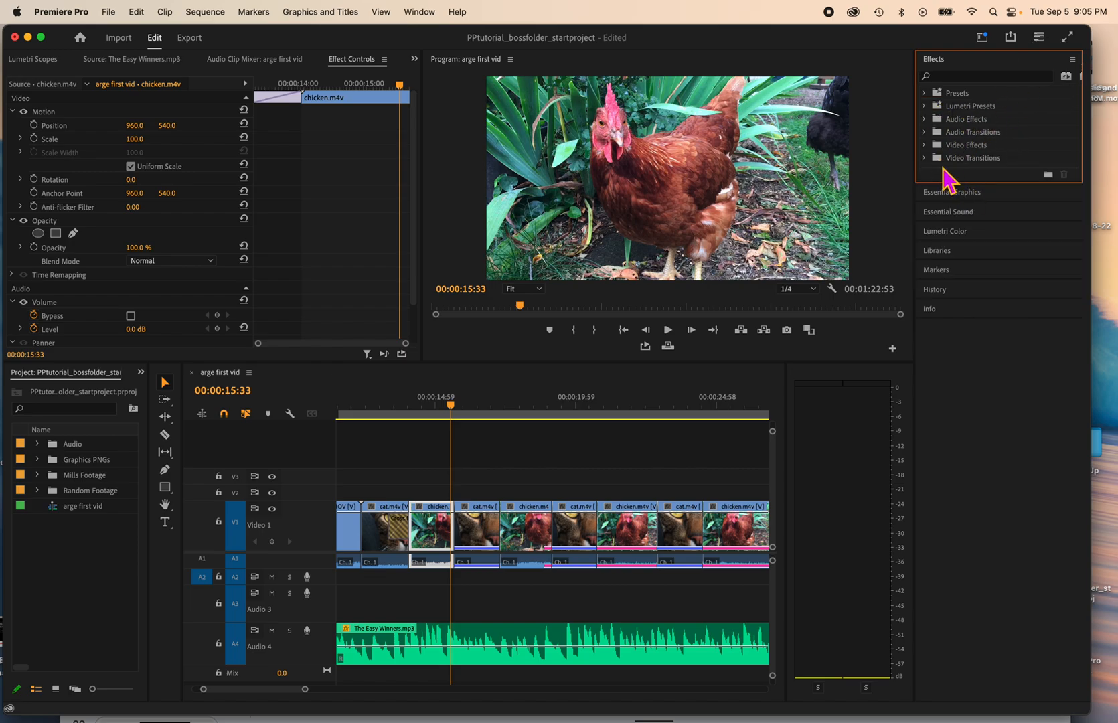
Step: Apply the Split transition from the Slide group at the cut between the first chicken clip and the next cat clip
click(925, 158)
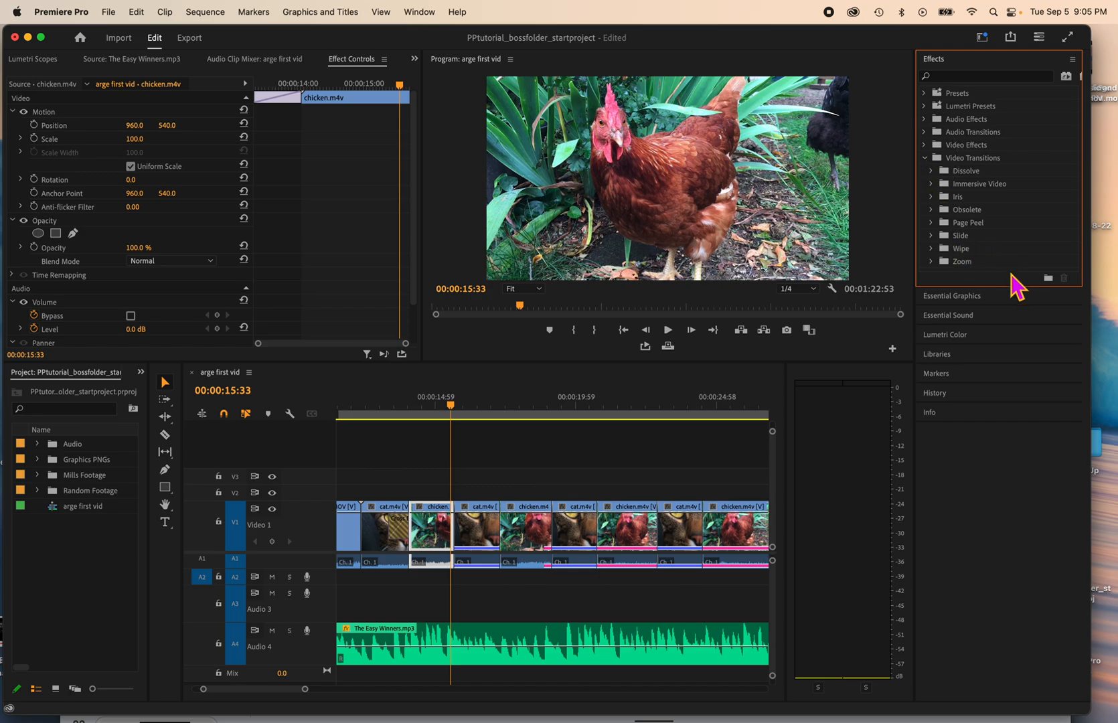
click(931, 236)
drag(957, 292, 450, 536)
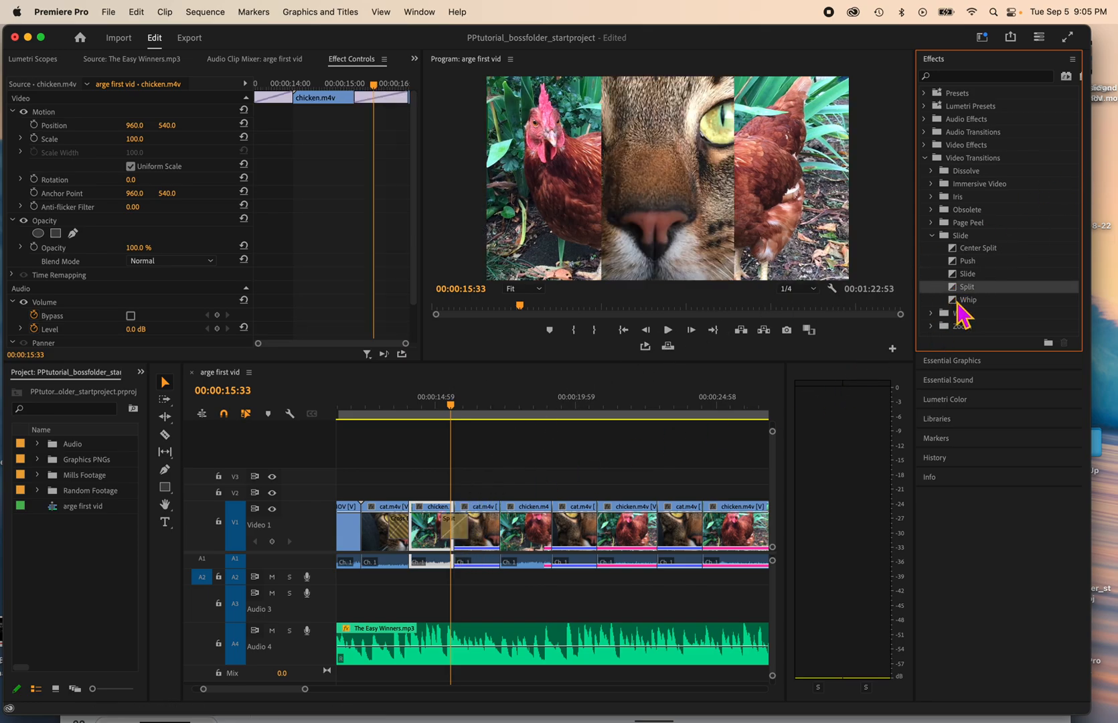
Step: Apply Slide, Push and Center Split transitions, in that order, to the next three cuts between the cat and chicken clips
drag(957, 274, 503, 546)
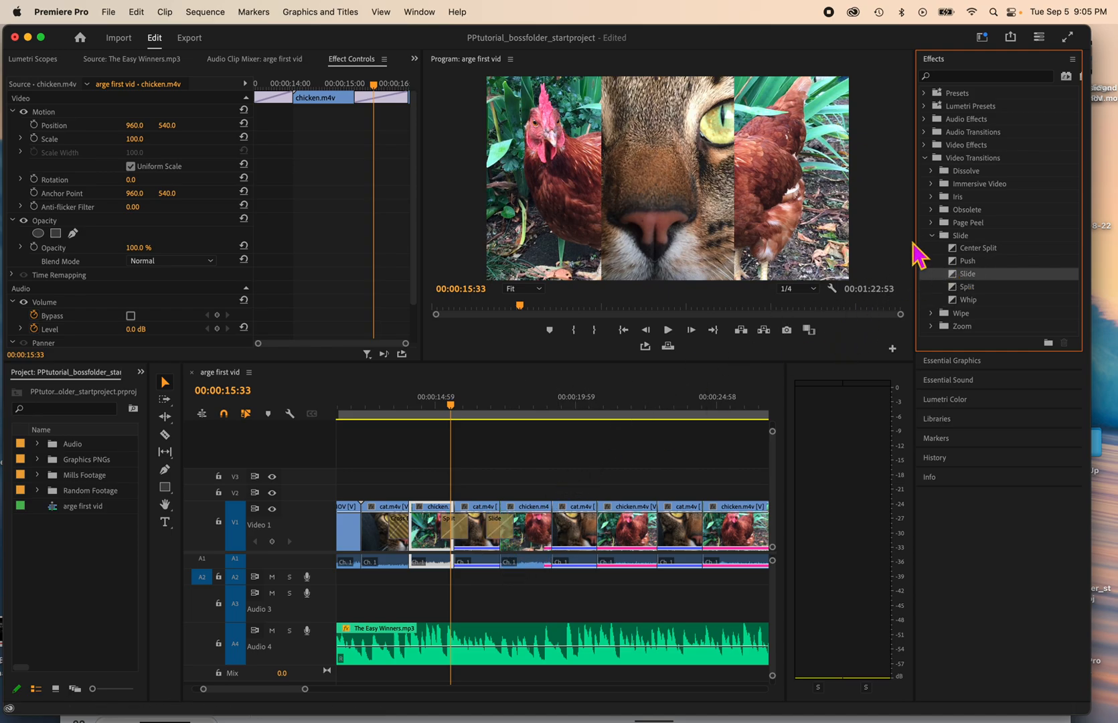
drag(964, 261, 556, 536)
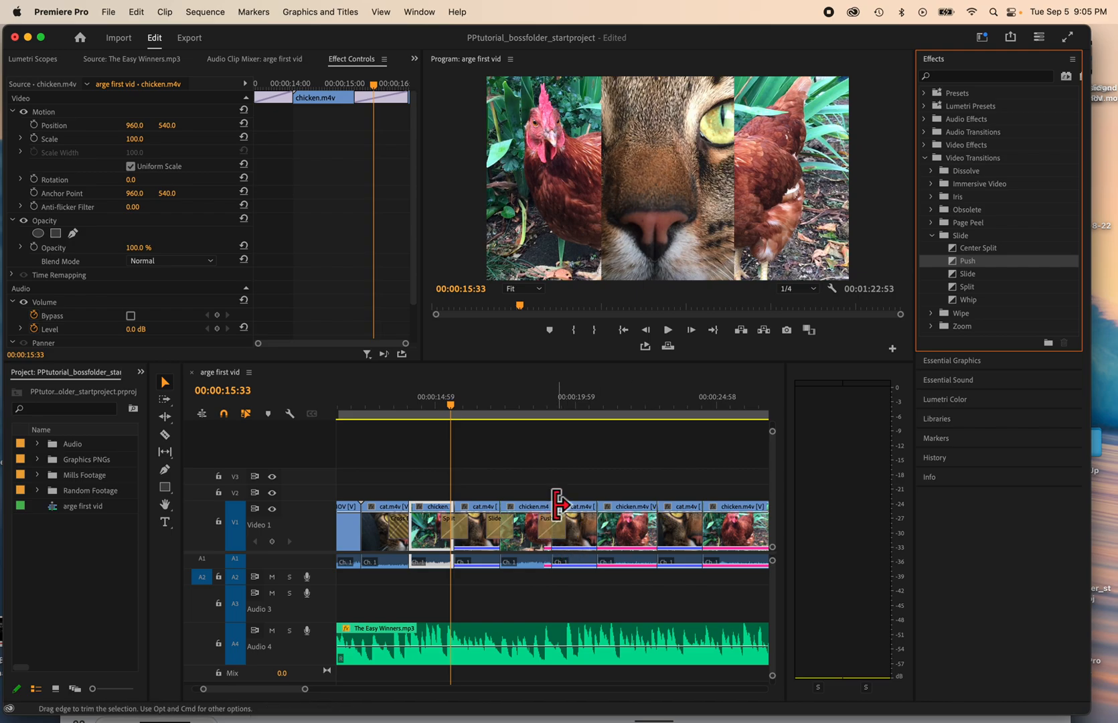
drag(961, 249, 606, 541)
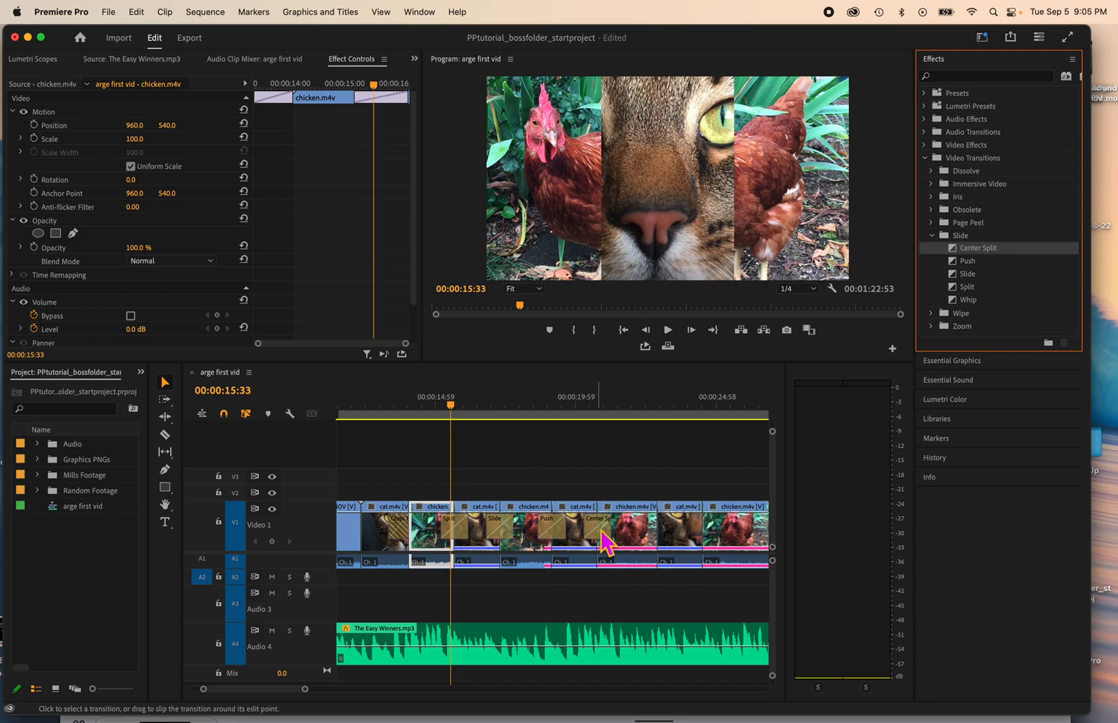
Step: Mute the Audio 4 music track and play the sequence from the first cross dissolve past the Center Split
click(272, 630)
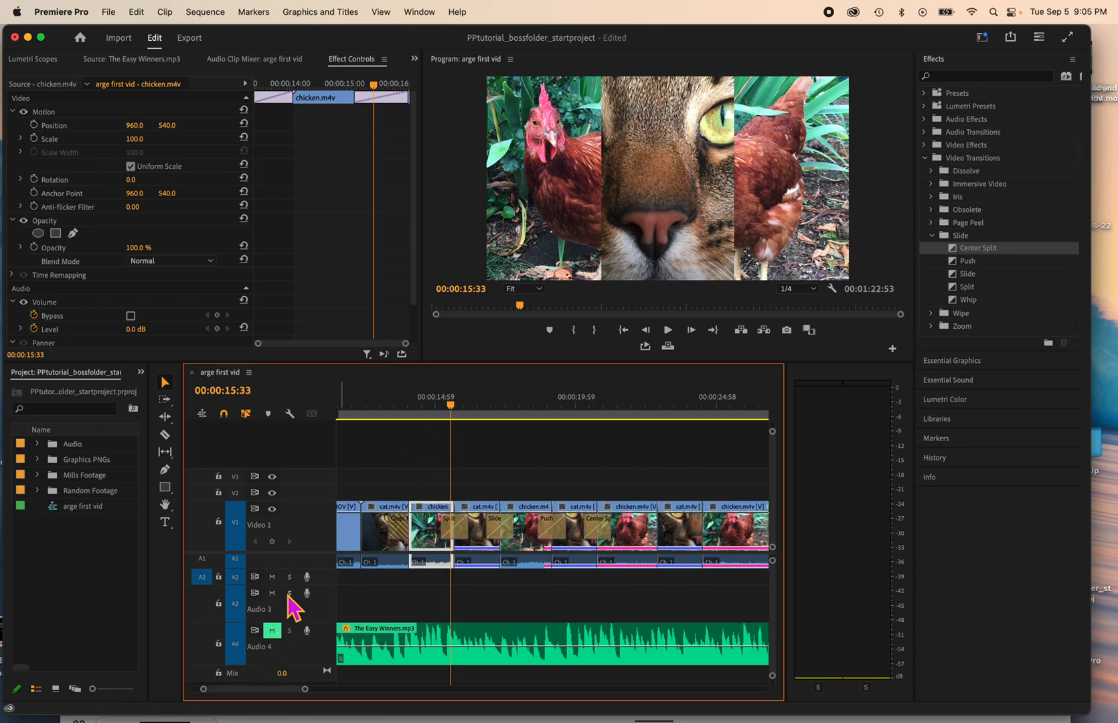
drag(457, 415, 396, 417)
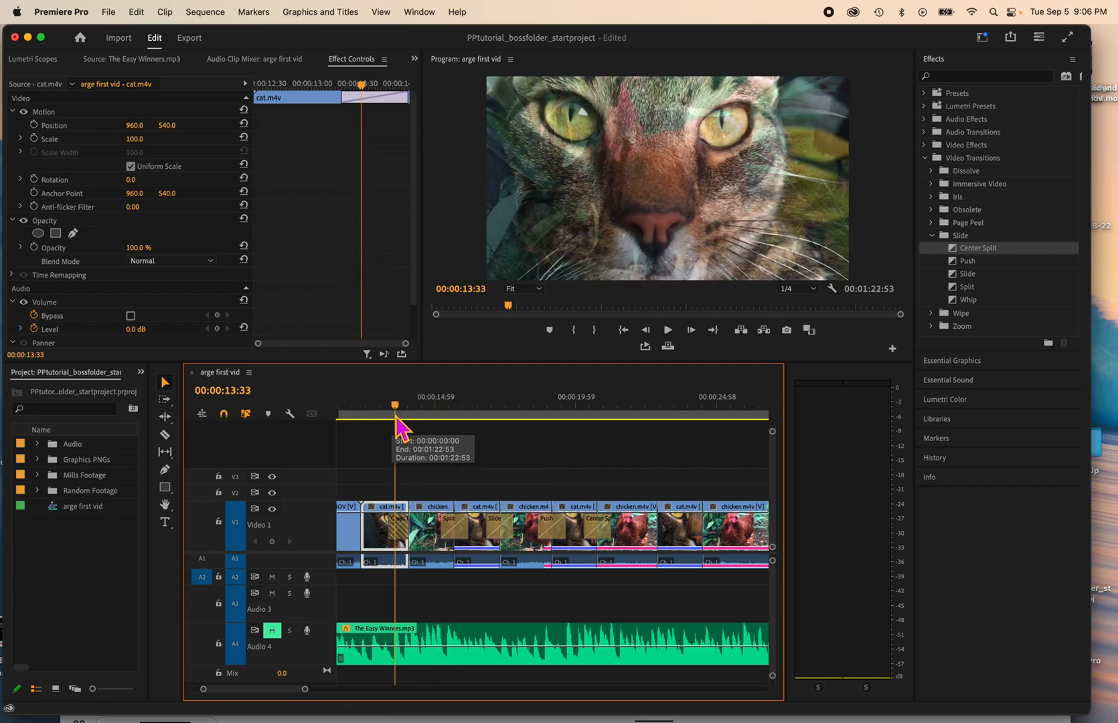
key(space)
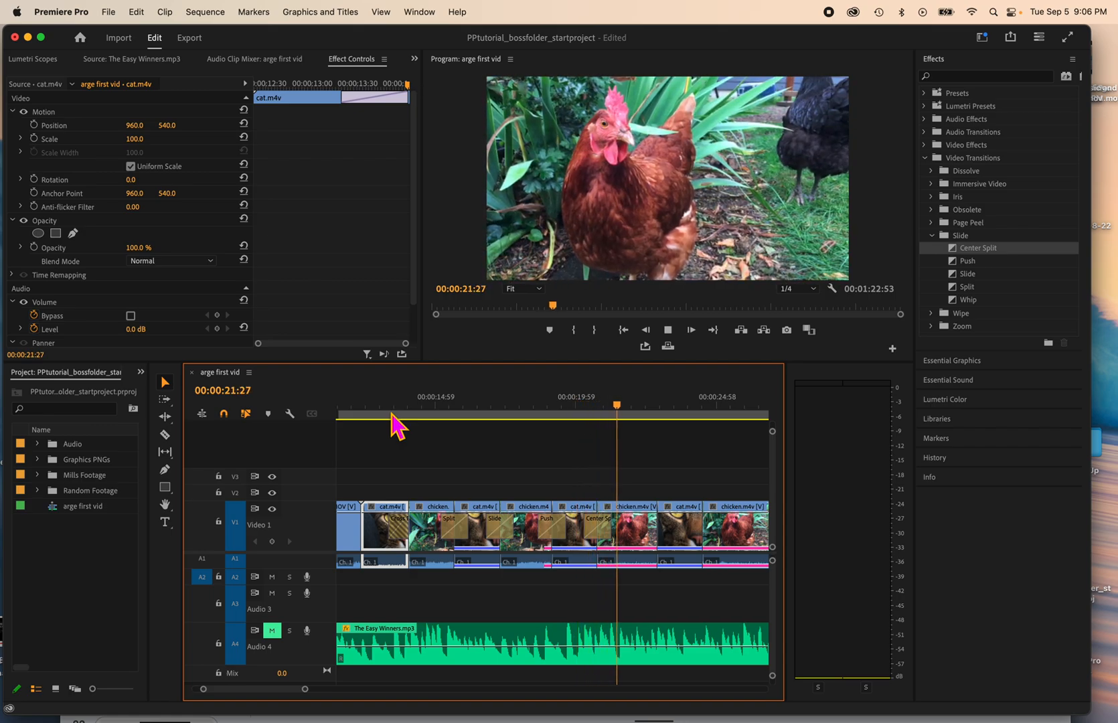
key(space)
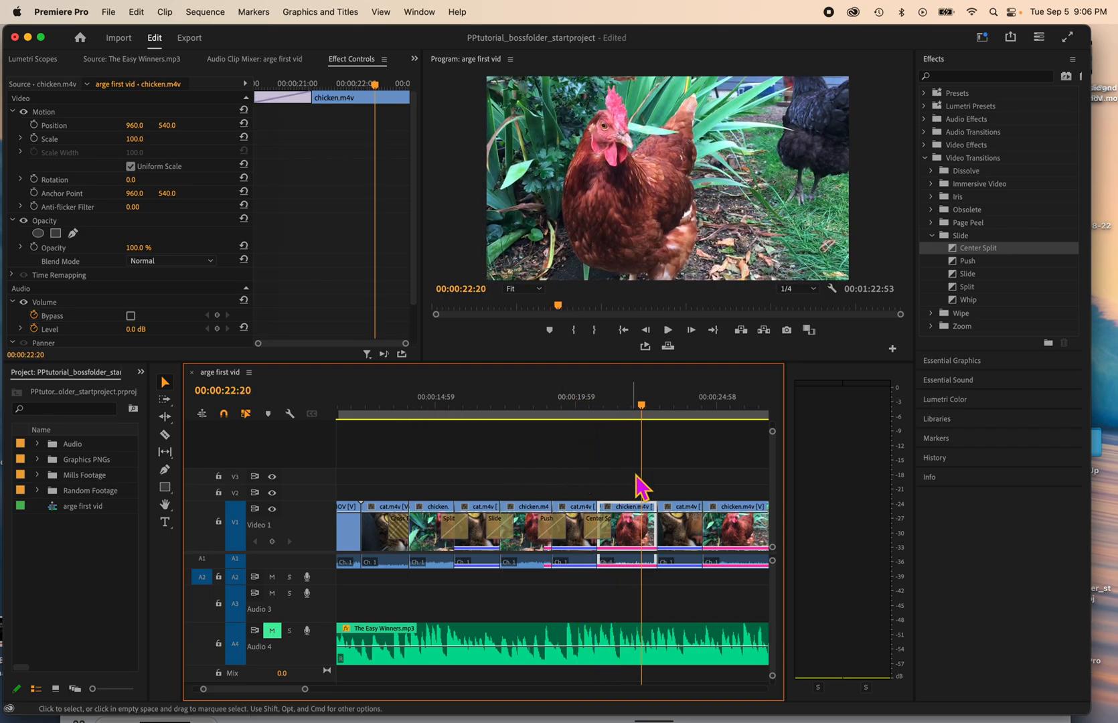
Step: Add the text "MEOW" at 00:00:16:30 over the second cat clip and center it above the cat's nose
drag(644, 411, 480, 417)
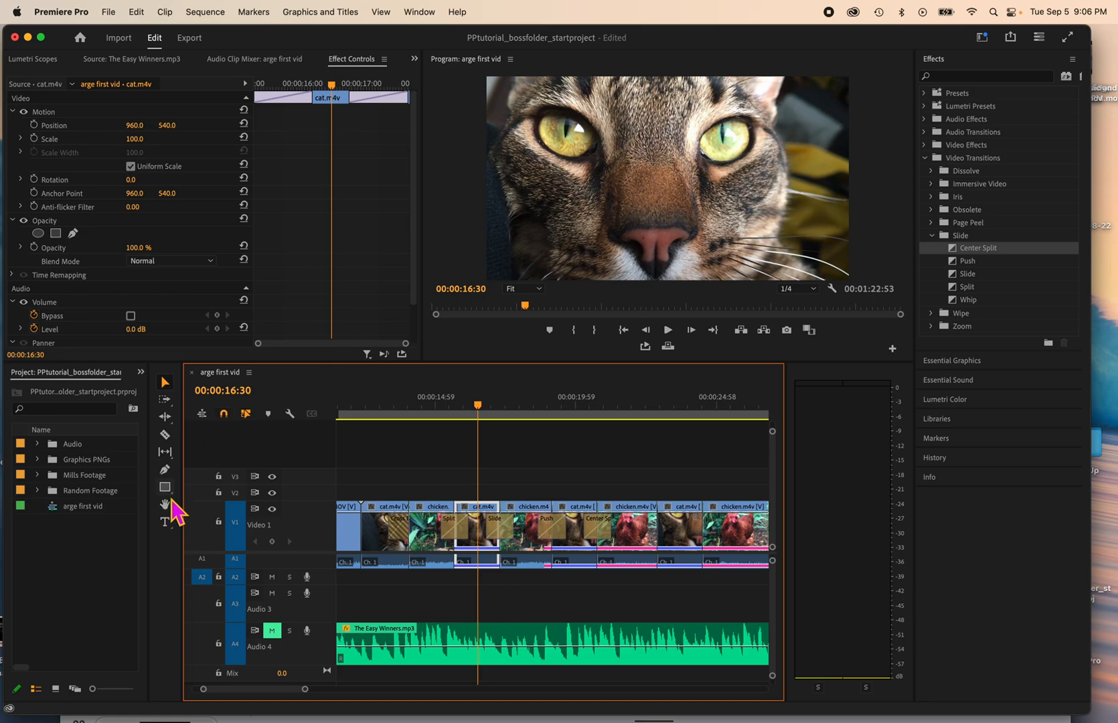
click(166, 522)
click(549, 168)
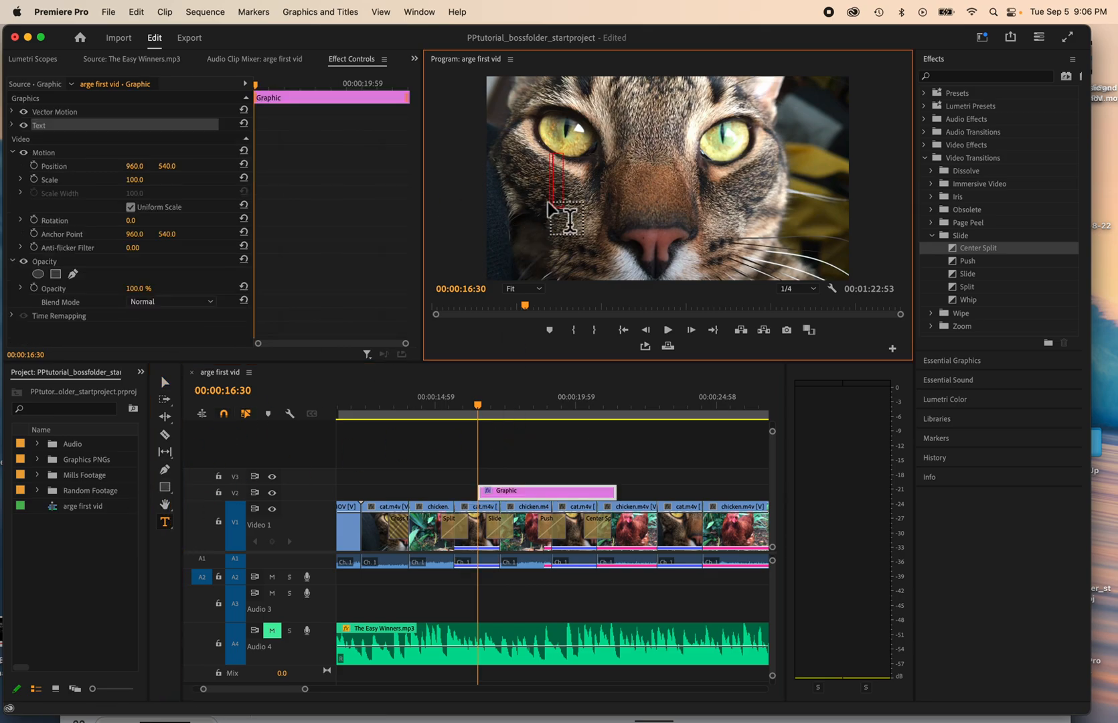
text(MEWO)
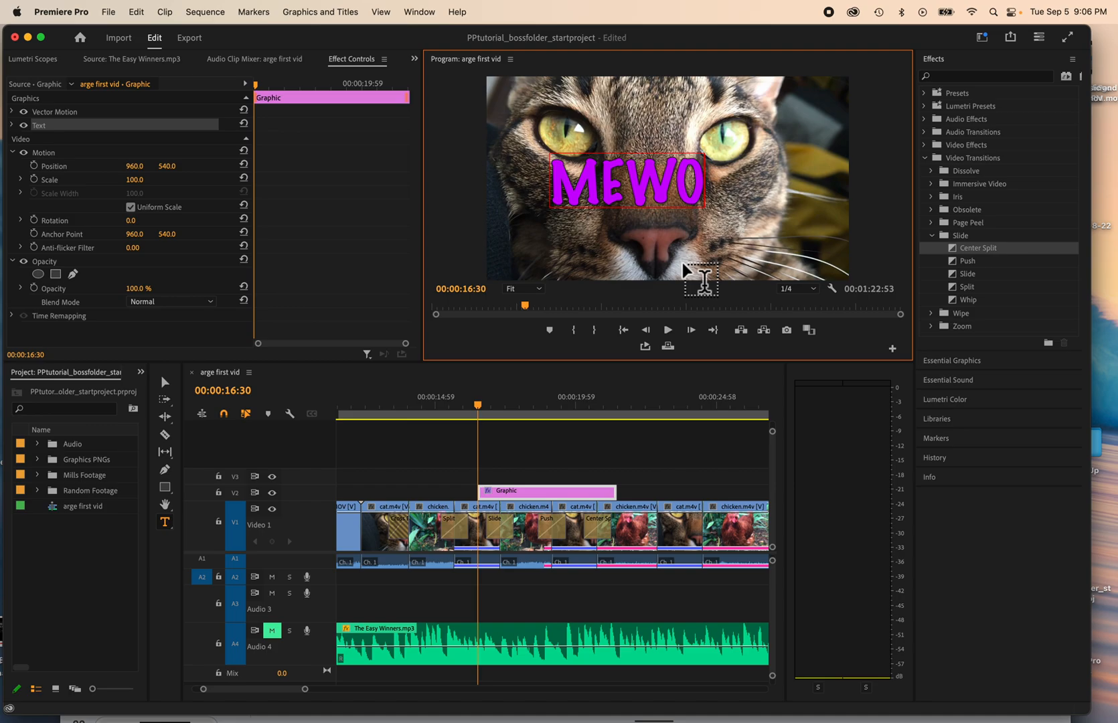
key(BackSpace)
key(BackSpace)
text(OW)
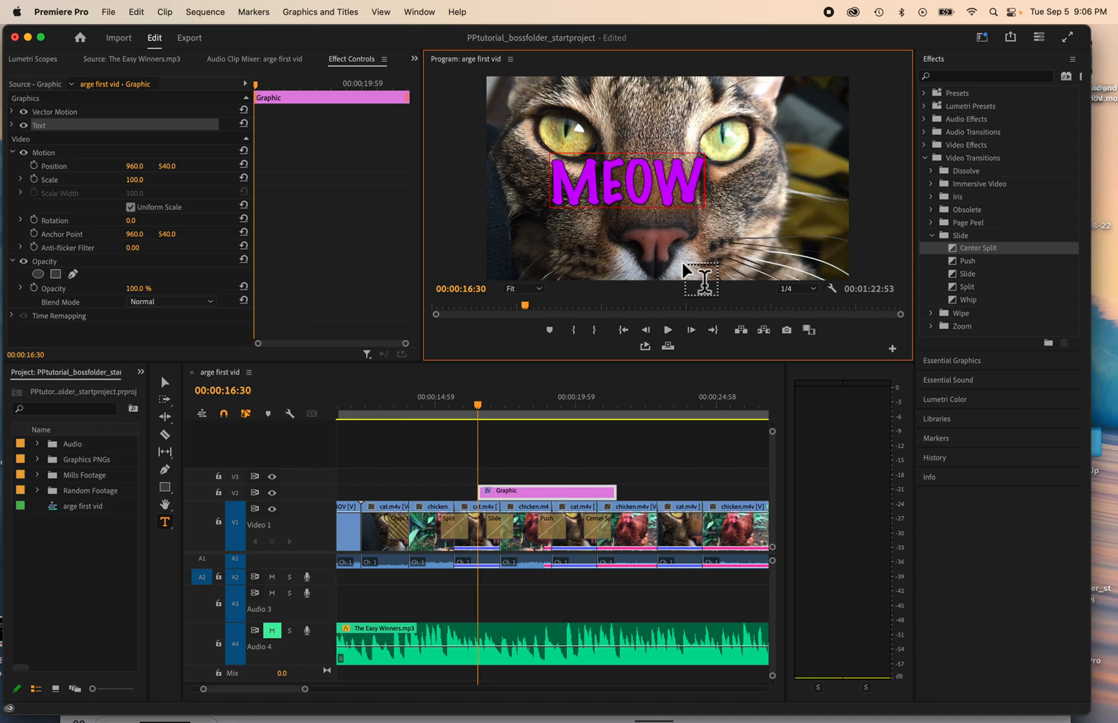
click(165, 381)
drag(654, 192, 673, 199)
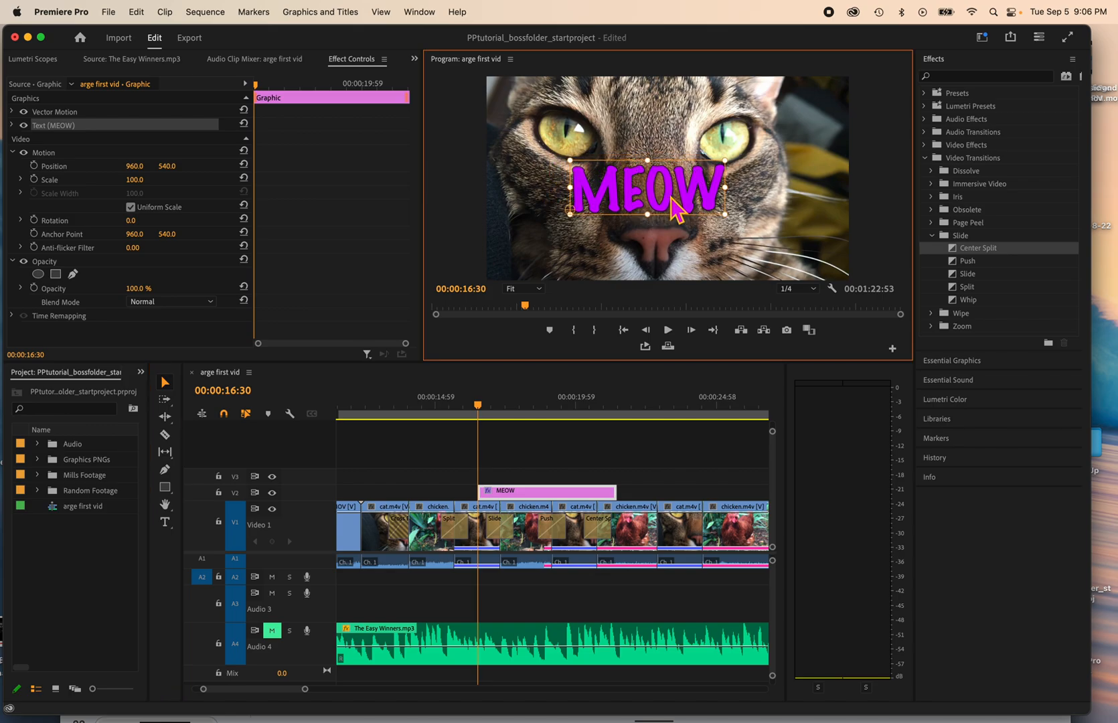
Step: Apply a Push transition to the start of the MEOW graphic and play the sequence from there to preview it
drag(959, 263, 482, 494)
click(477, 406)
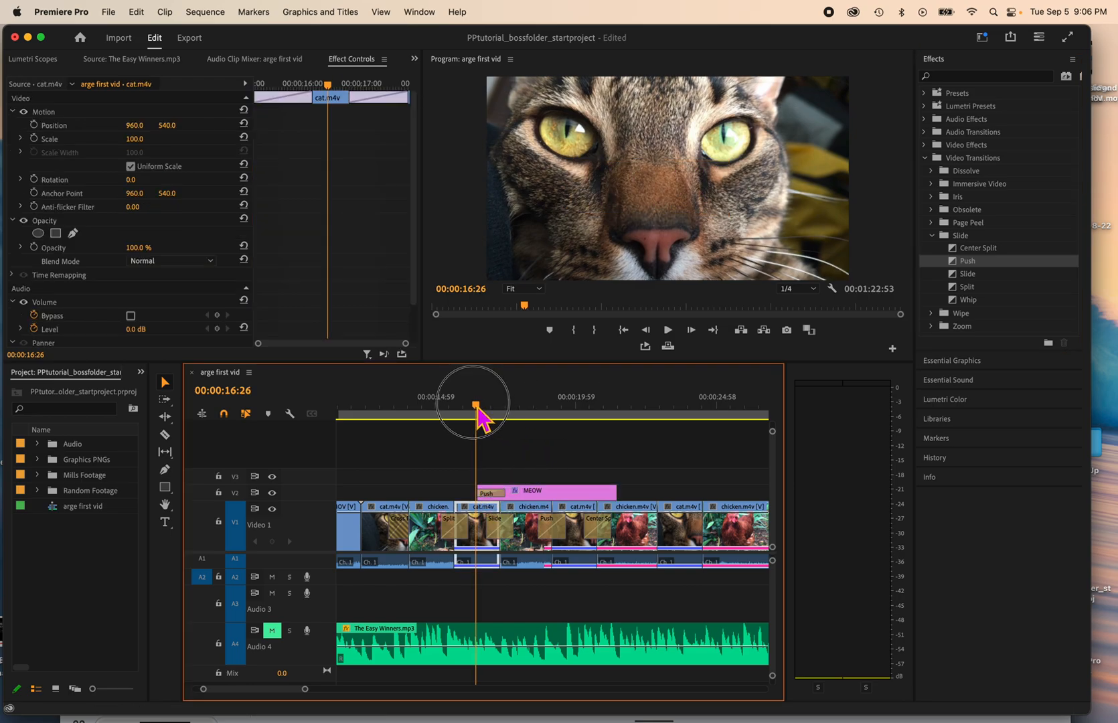
key(space)
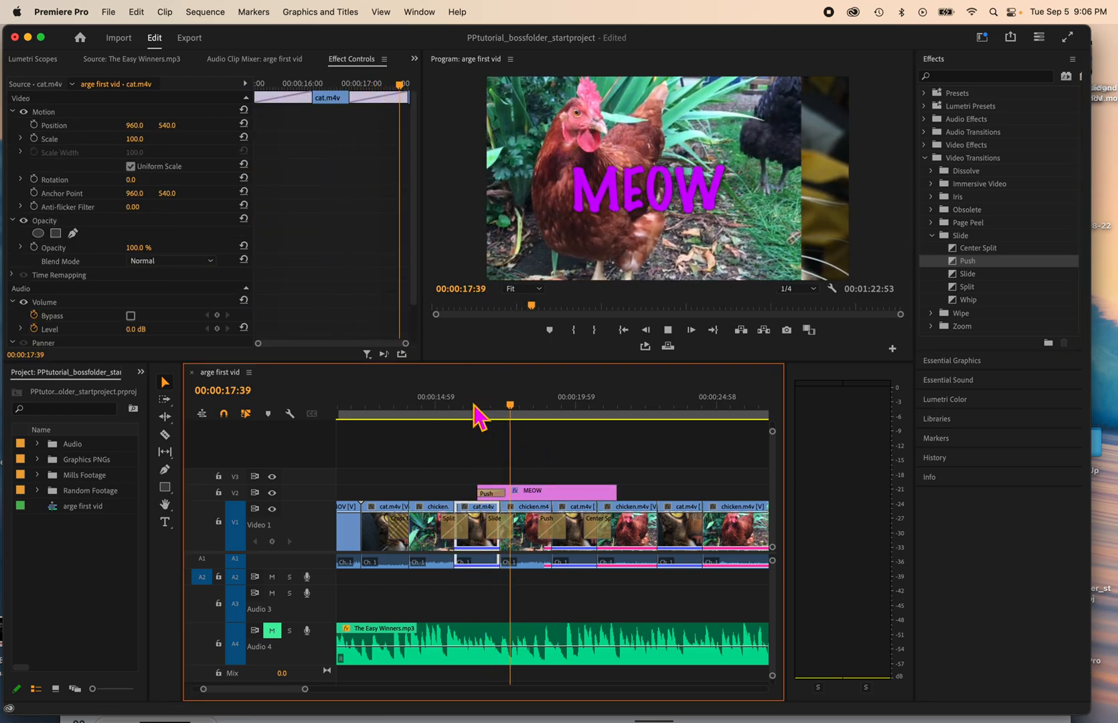
Step: Move the MEOW graphic earlier so it starts over the end of cherry_blossoms.MOV, and play its Push transition across the first cat clip
key(space)
drag(519, 492, 381, 499)
drag(349, 414, 663, 419)
key(space)
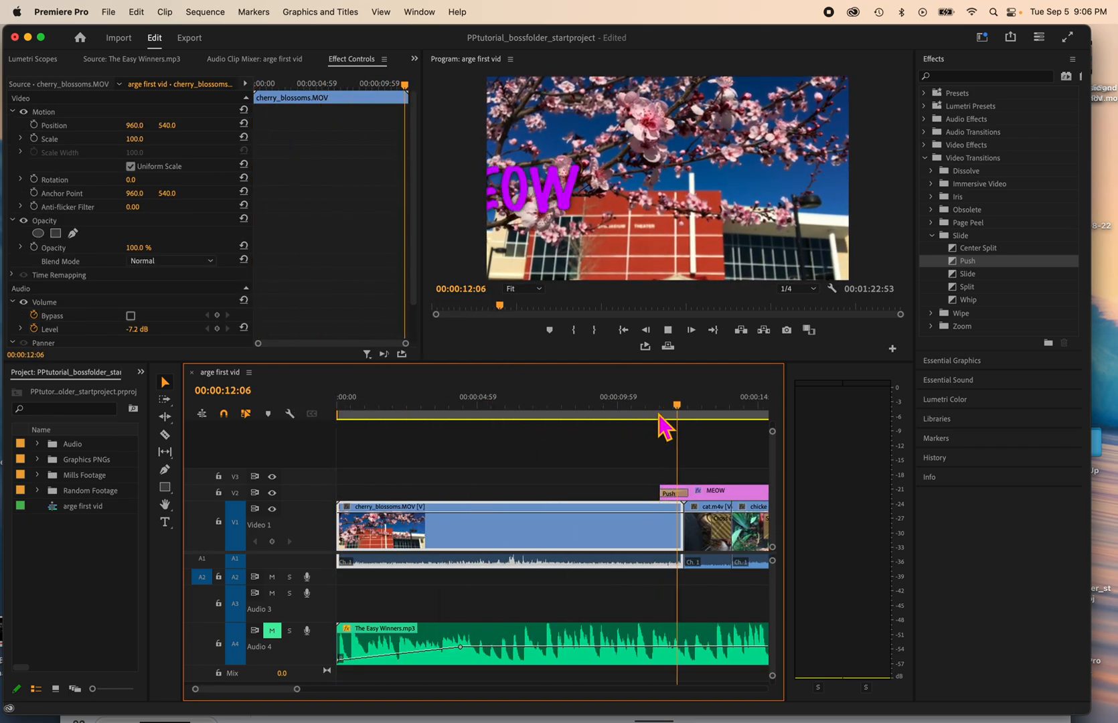
key(space)
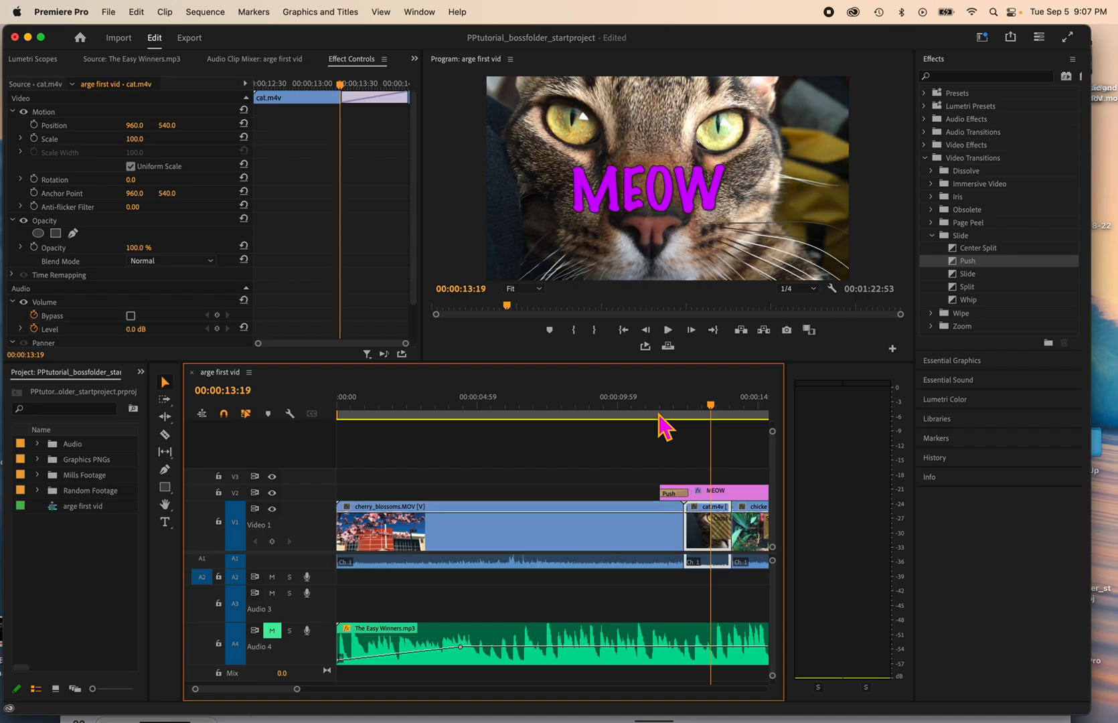
click(660, 416)
key(space)
key(space)
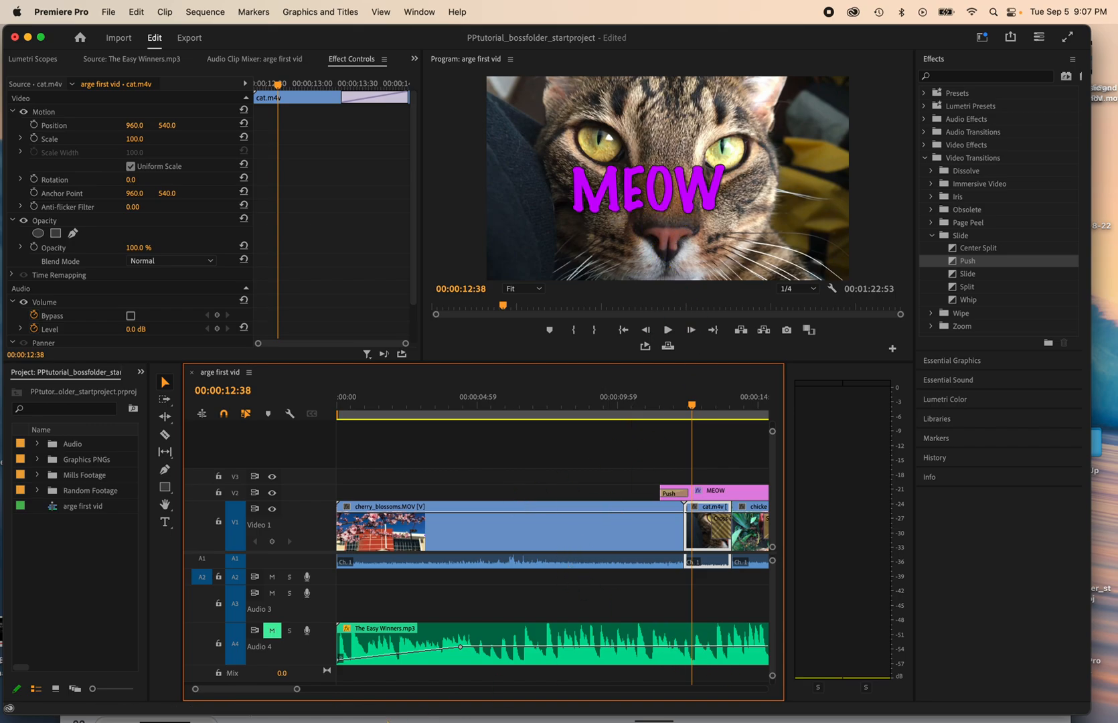
Step: Place the playhead at 00:00:24:54 near the last cat-to-chicken cut and save the project
drag(299, 695, 371, 693)
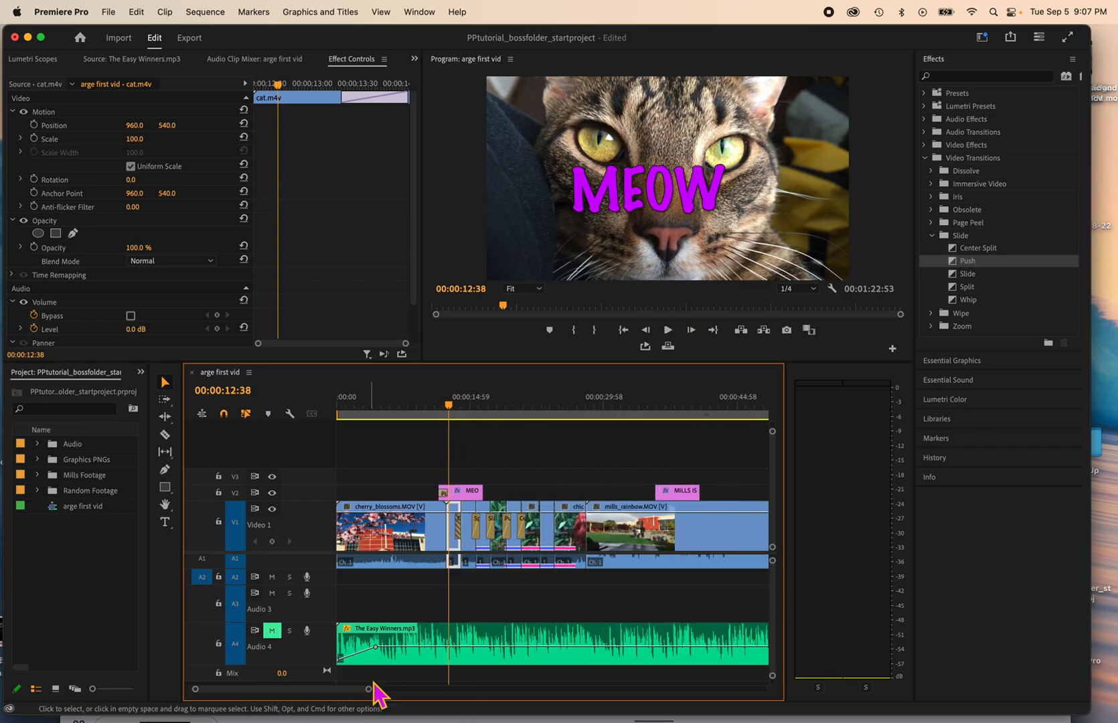
drag(451, 406, 559, 406)
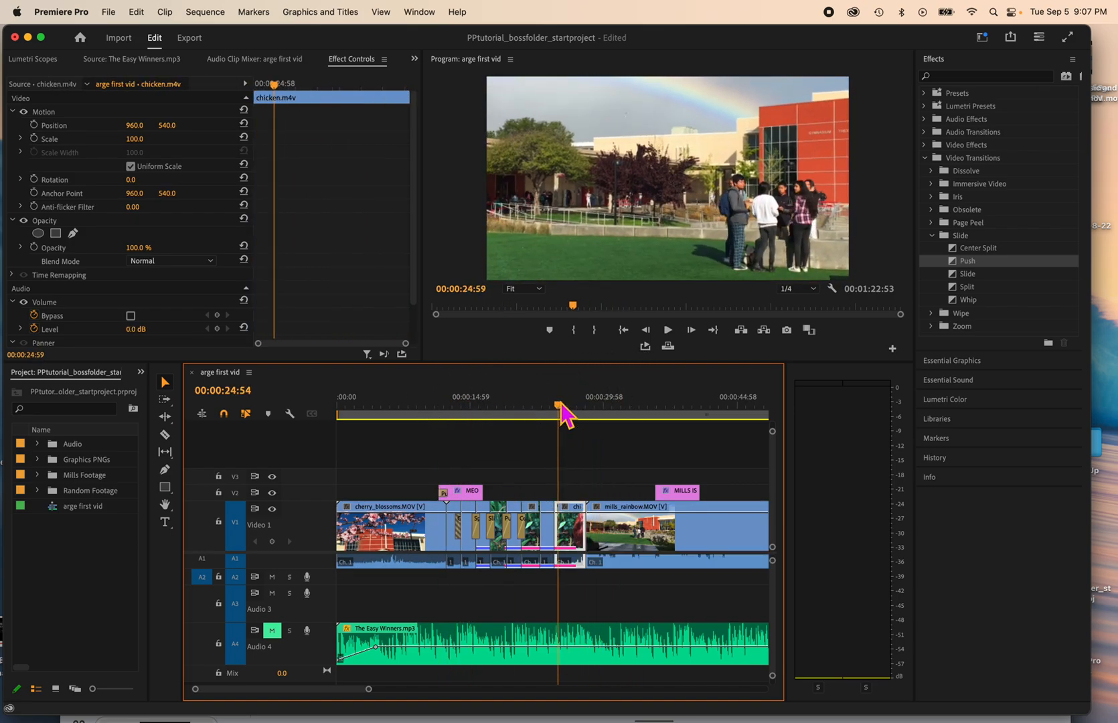
key(super+s)
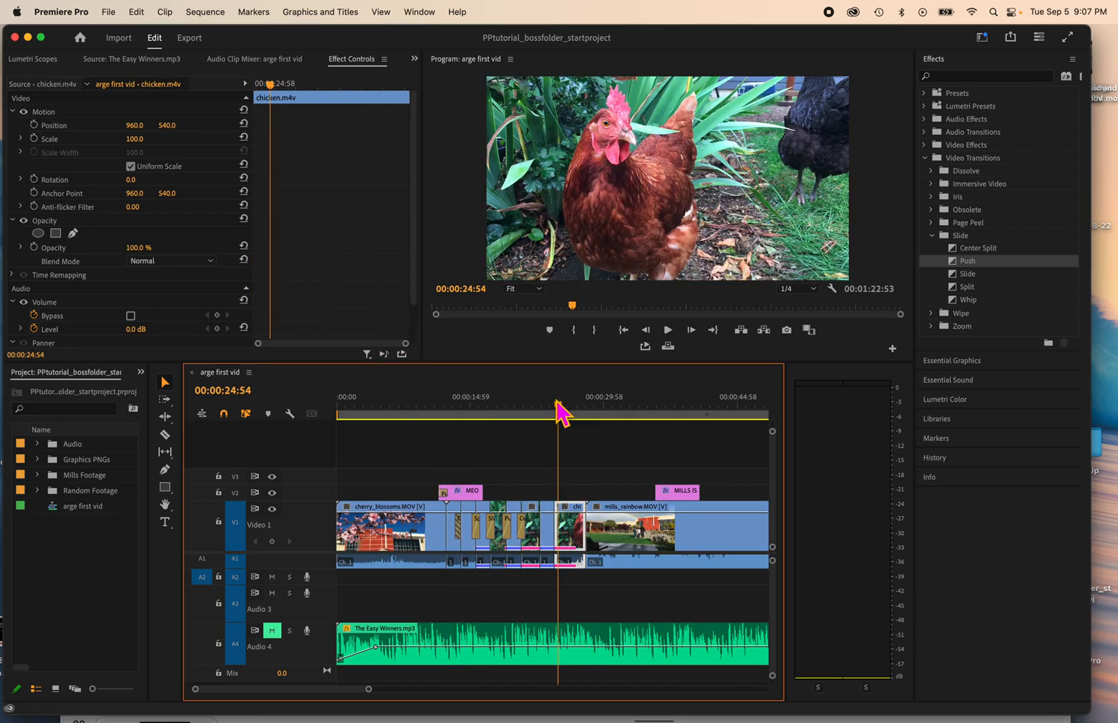
Step: Apply an Iris Round transition to the last cut from cat to chicken and play it
click(933, 236)
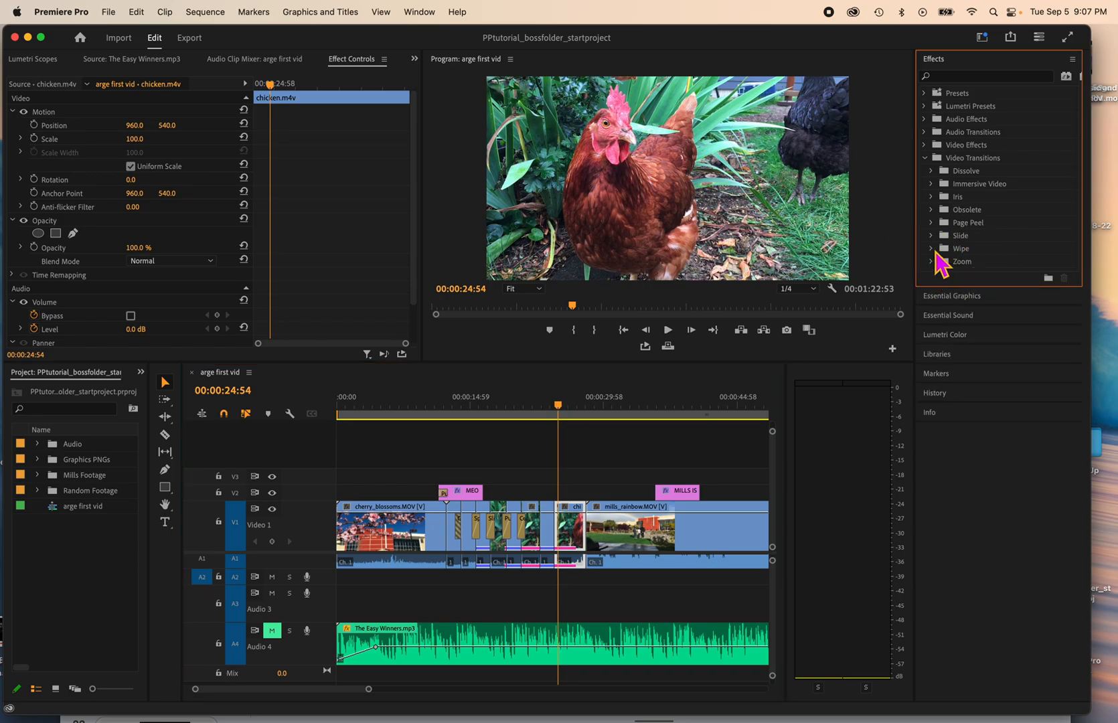
click(931, 197)
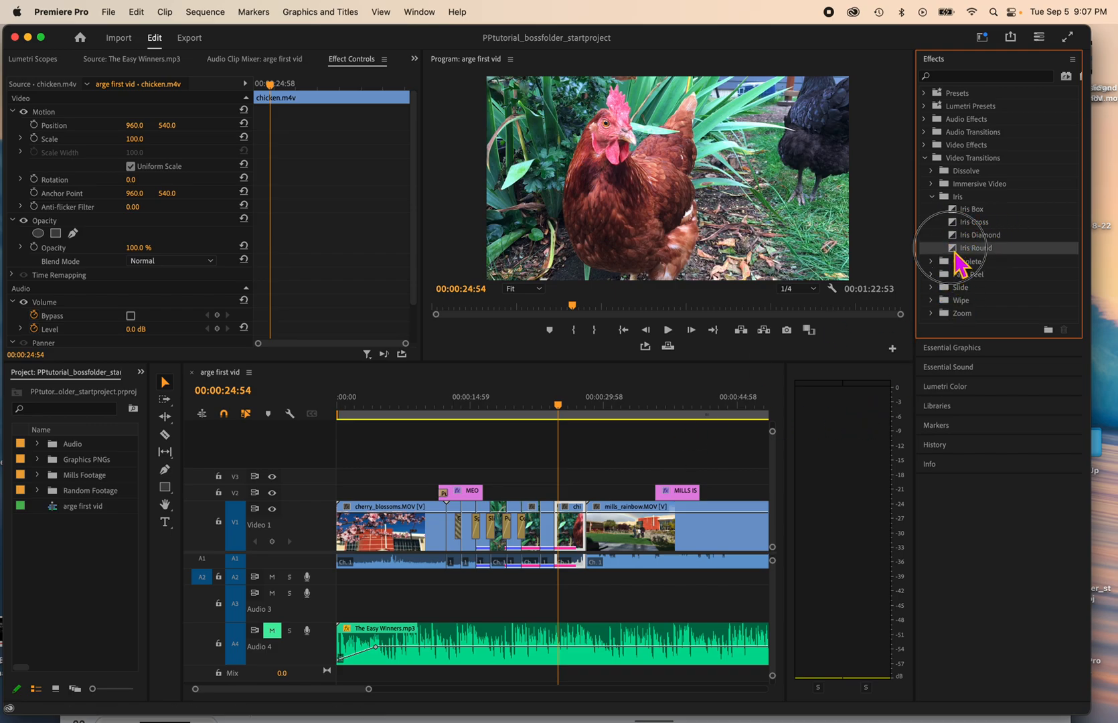
drag(964, 249, 554, 529)
click(555, 405)
drag(558, 403, 549, 402)
key(space)
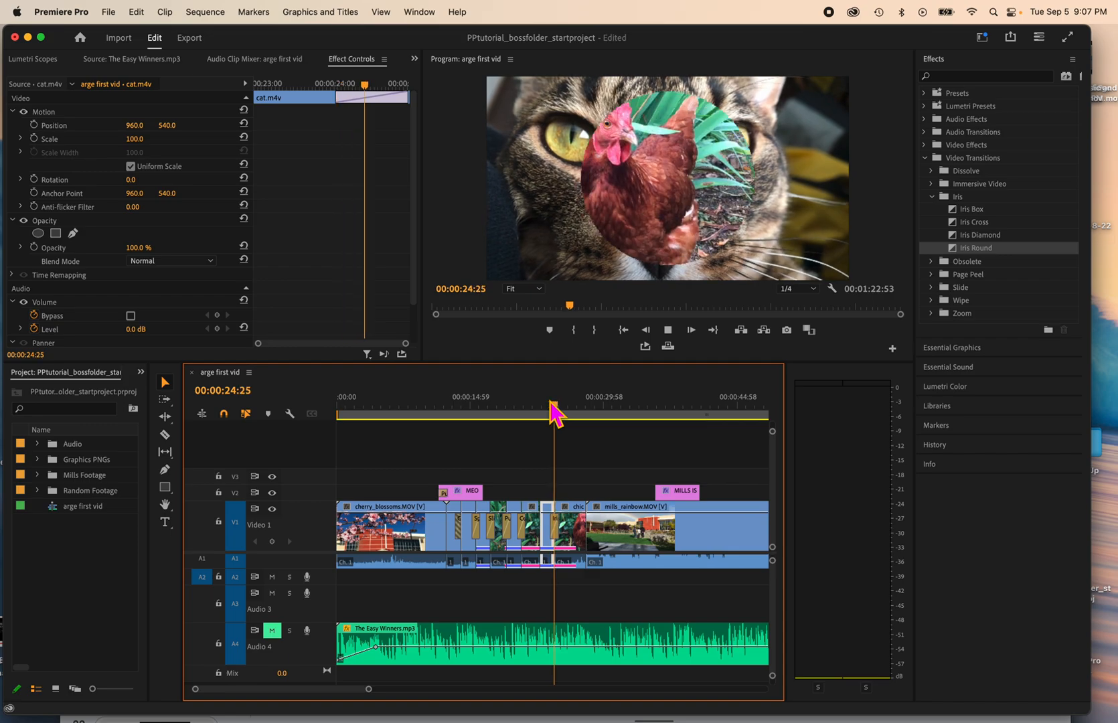
key(space)
Step: Reposition the Iris Round transition's center point, trying the lower right of image A before placing it slightly up and left of the middle
drag(558, 406, 554, 411)
double_click(560, 535)
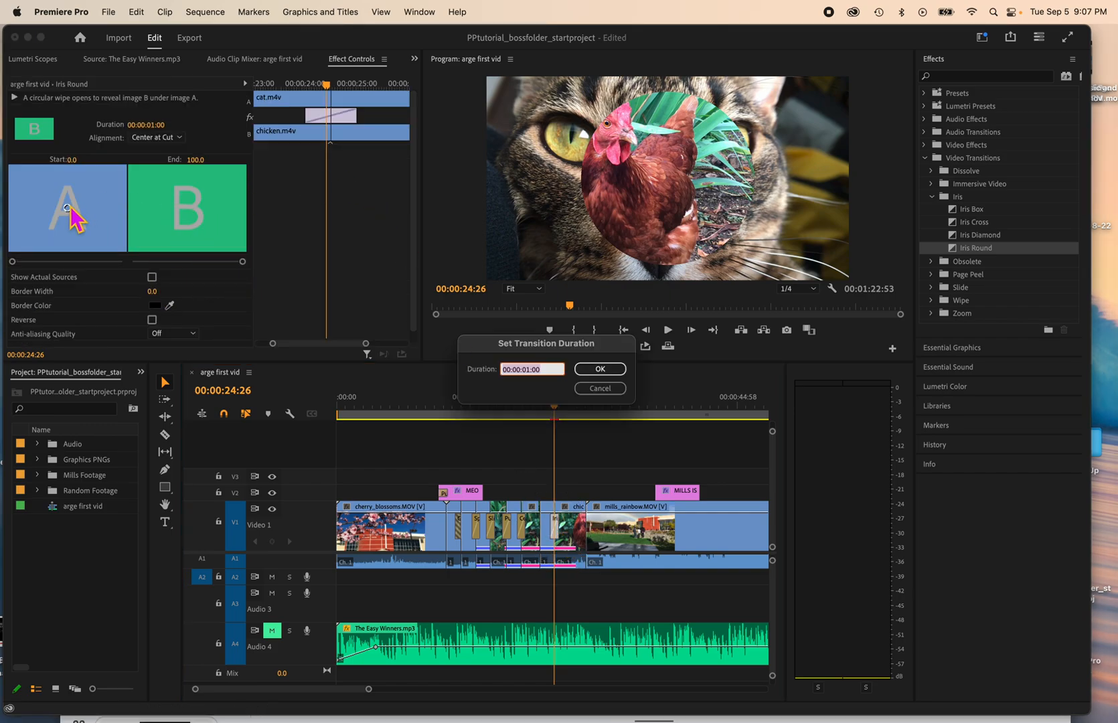
drag(72, 213, 85, 226)
click(600, 369)
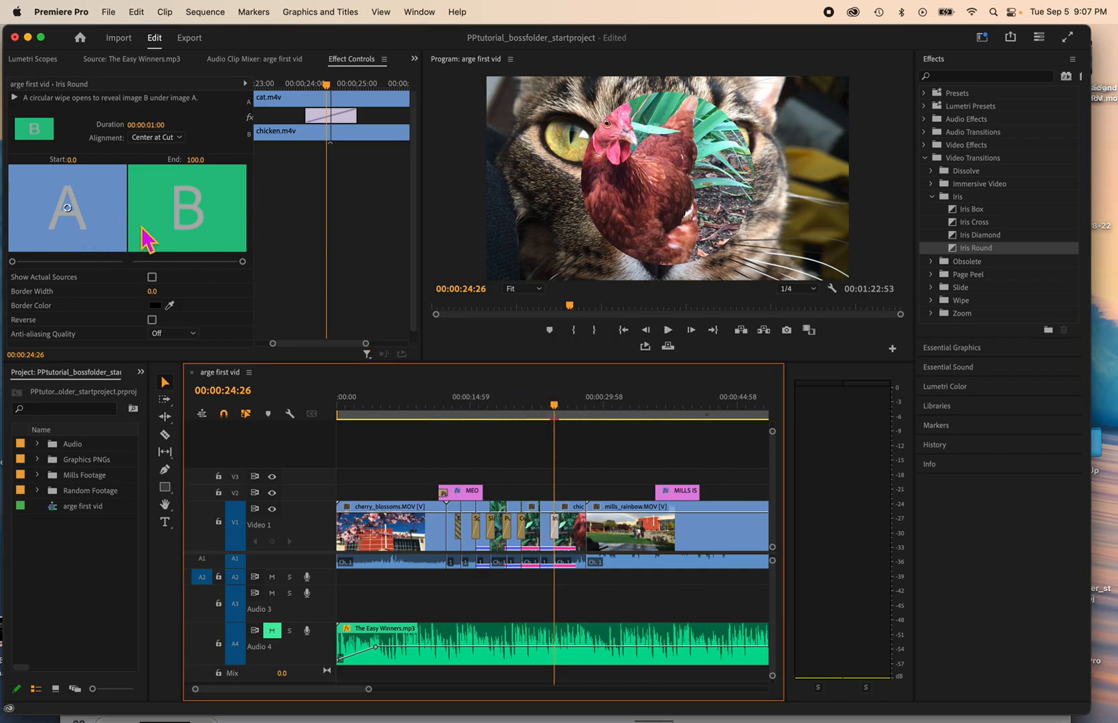
drag(72, 212, 99, 233)
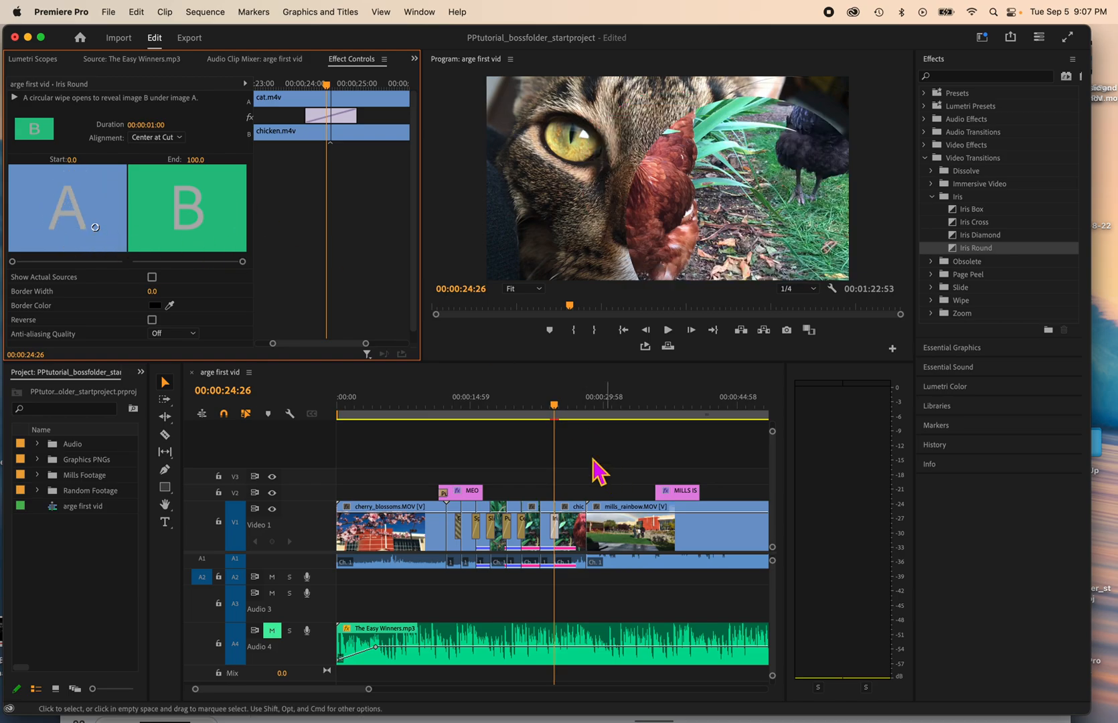
drag(99, 234, 57, 201)
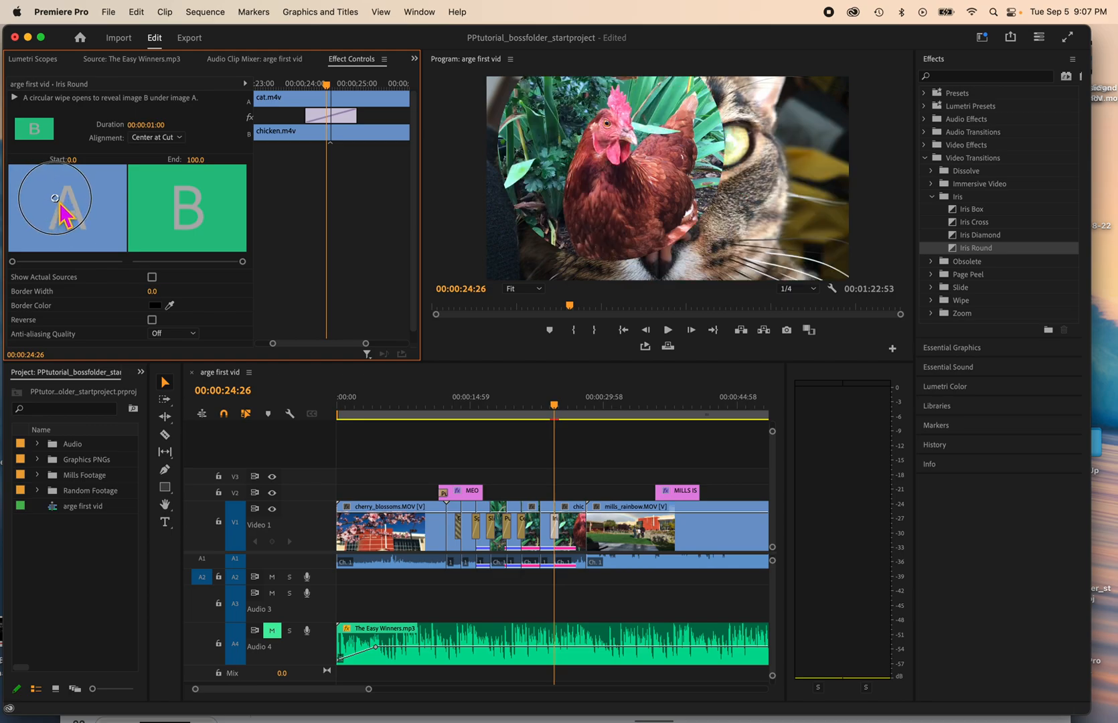
Step: Play and scrub through the adjusted Iris Round transition, leaving the playhead at 00:00:24:24
drag(556, 410, 546, 408)
key(space)
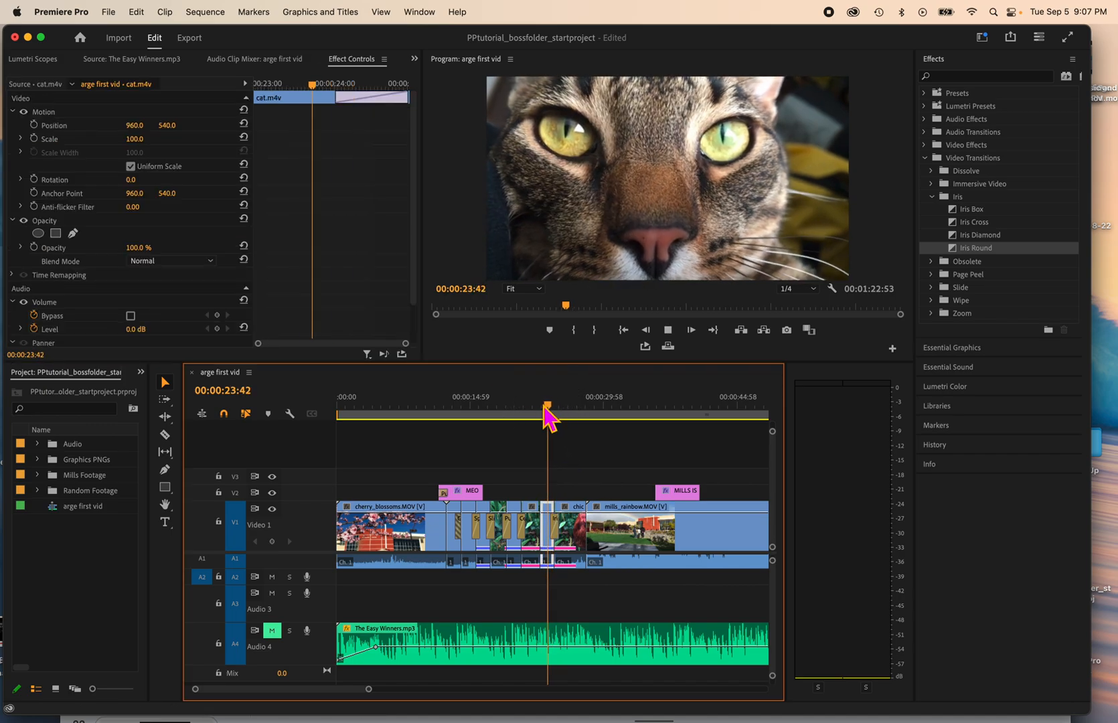
key(space)
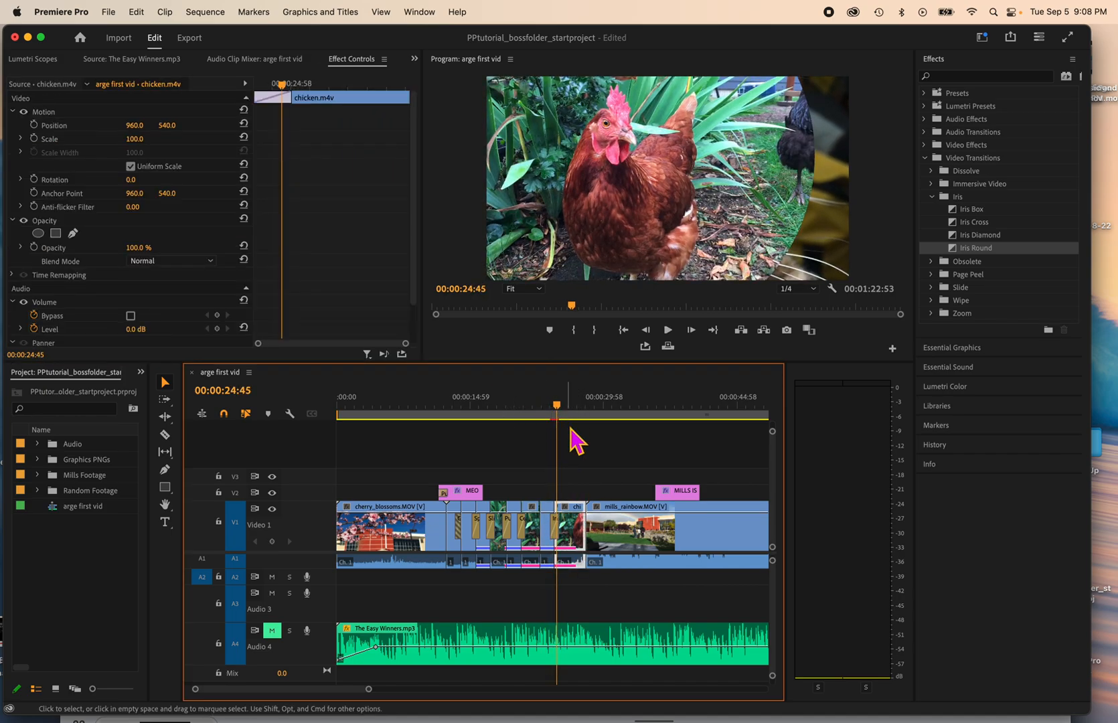
click(555, 410)
drag(556, 411, 551, 411)
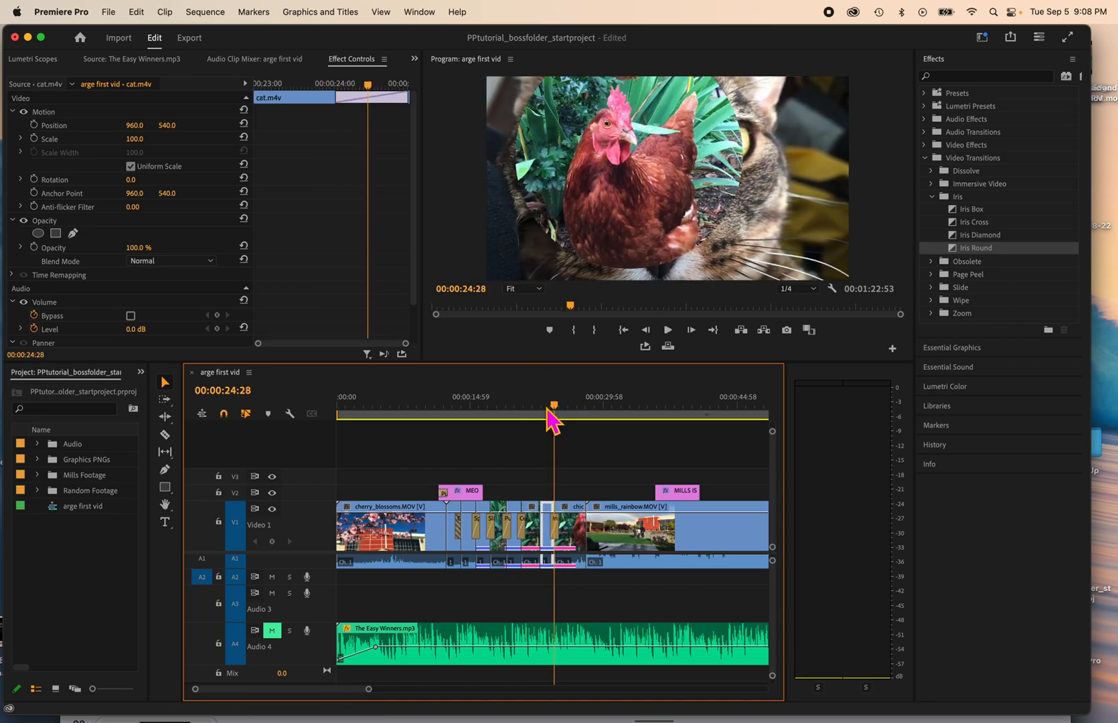
drag(549, 410, 556, 410)
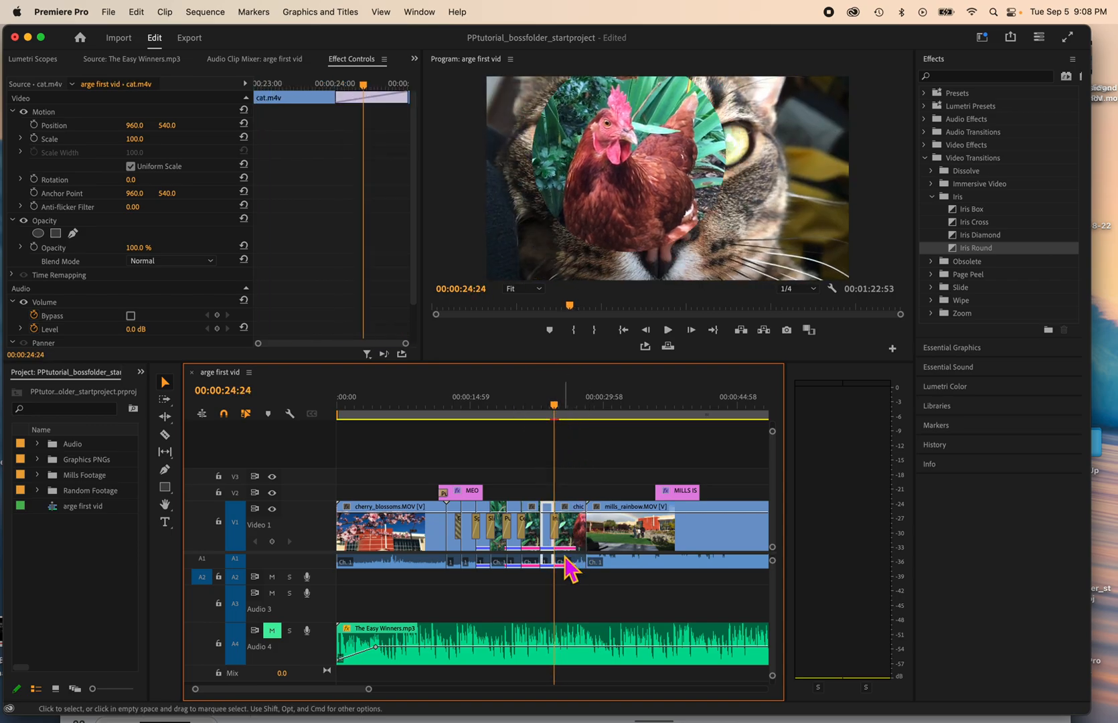
Step: Review the Iris Round transition's duration and alignment options without changing them, and save the project
double_click(558, 536)
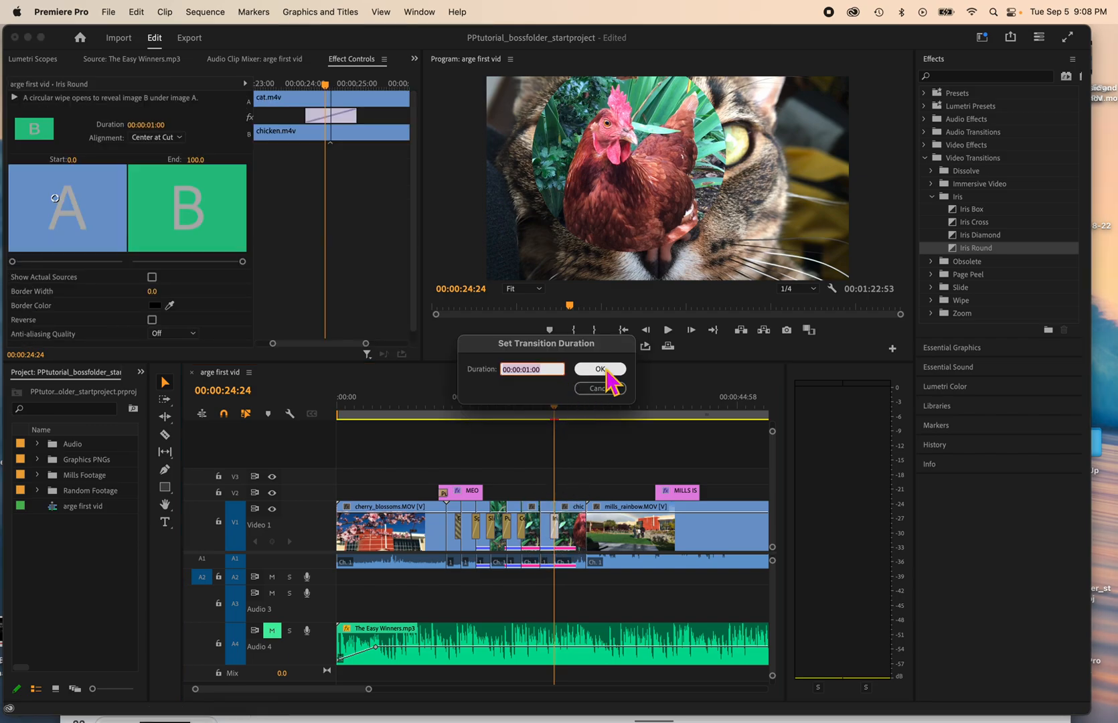
click(599, 389)
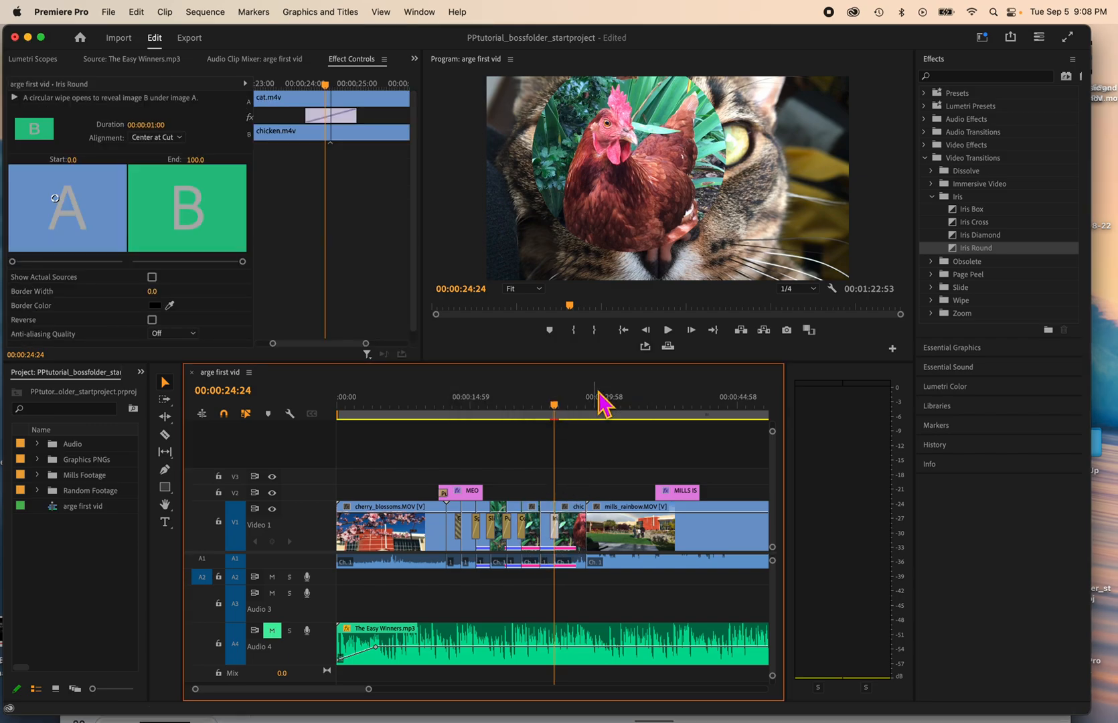
click(176, 138)
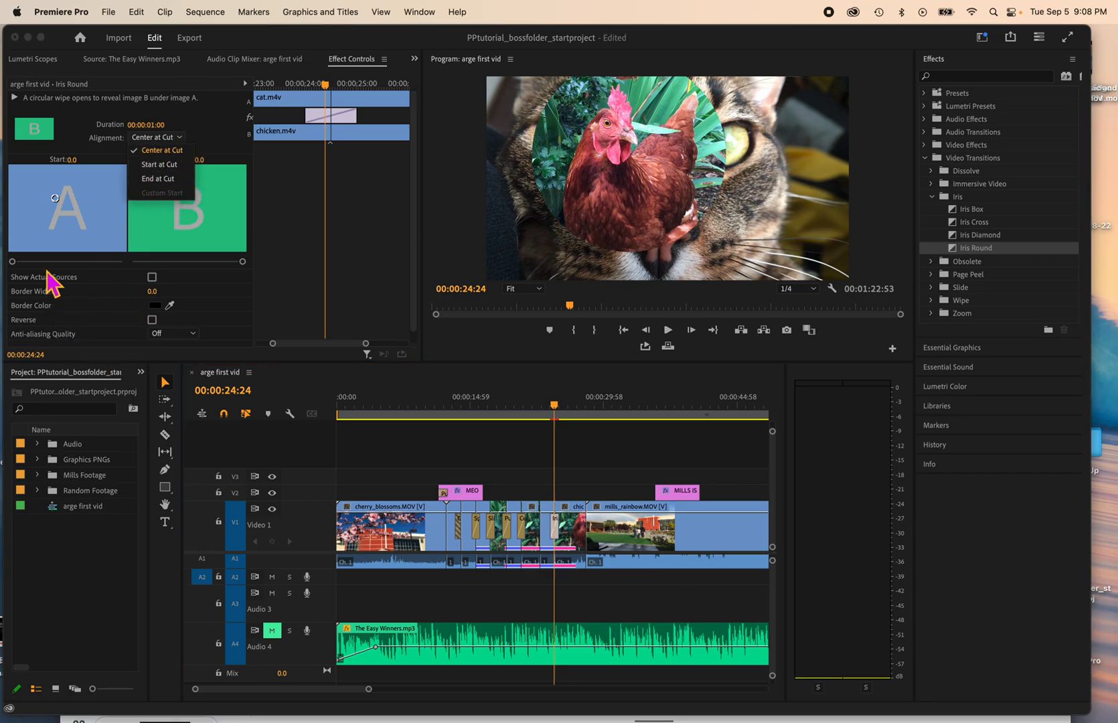
click(216, 137)
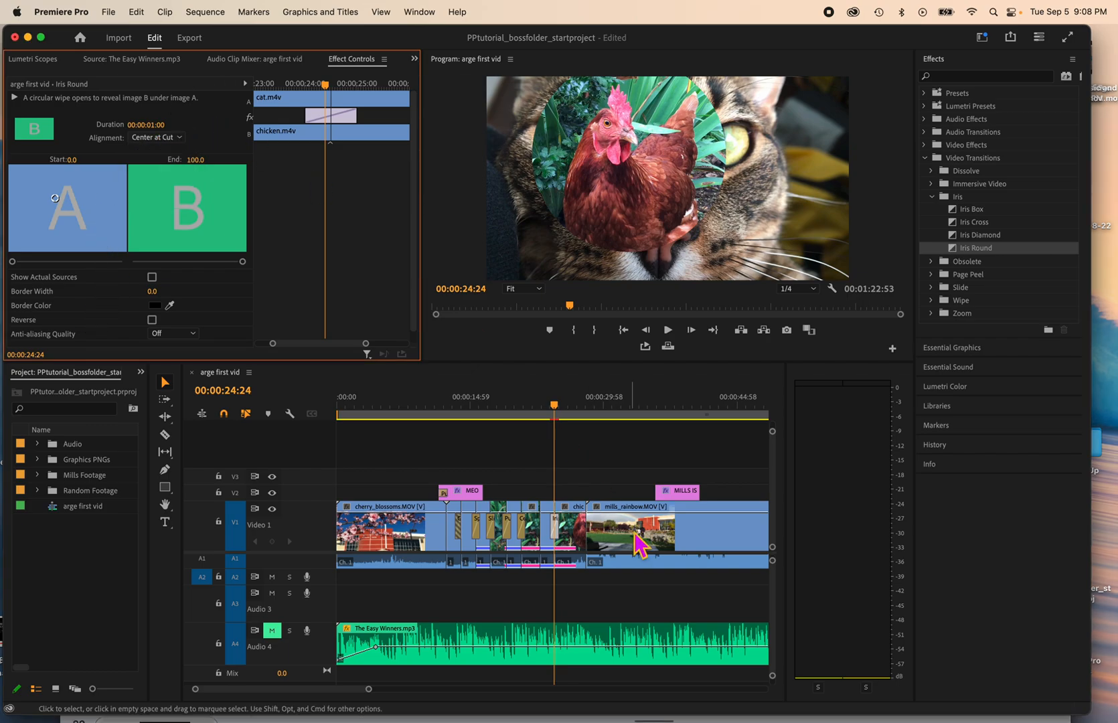
click(556, 412)
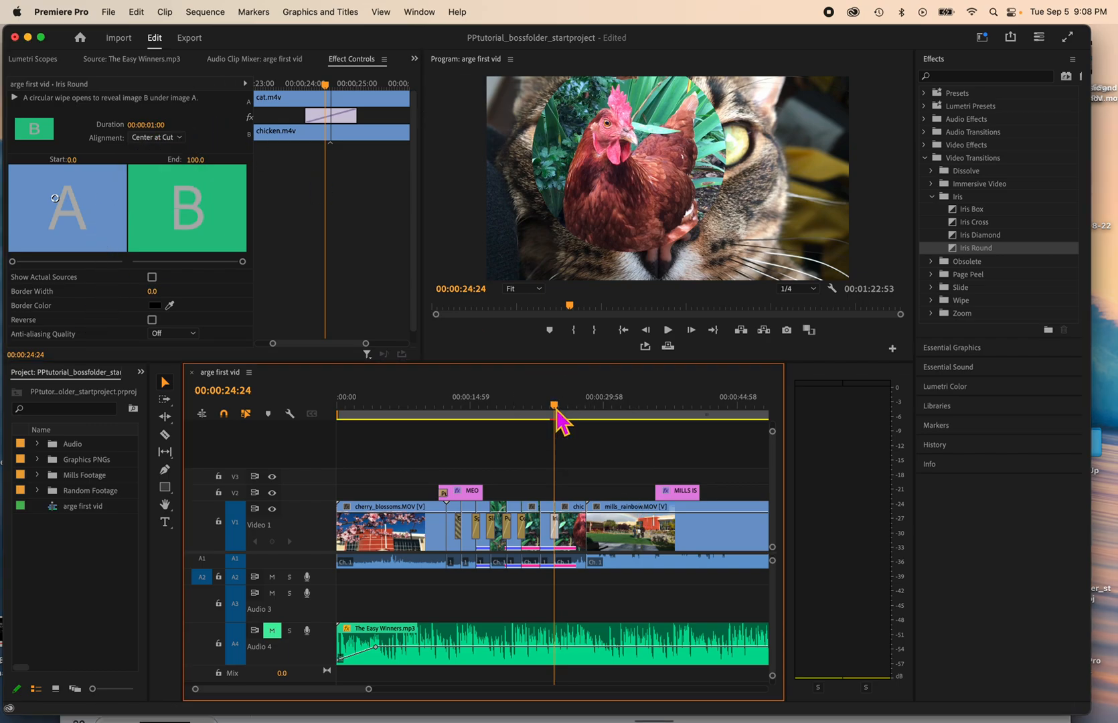
key(super+s)
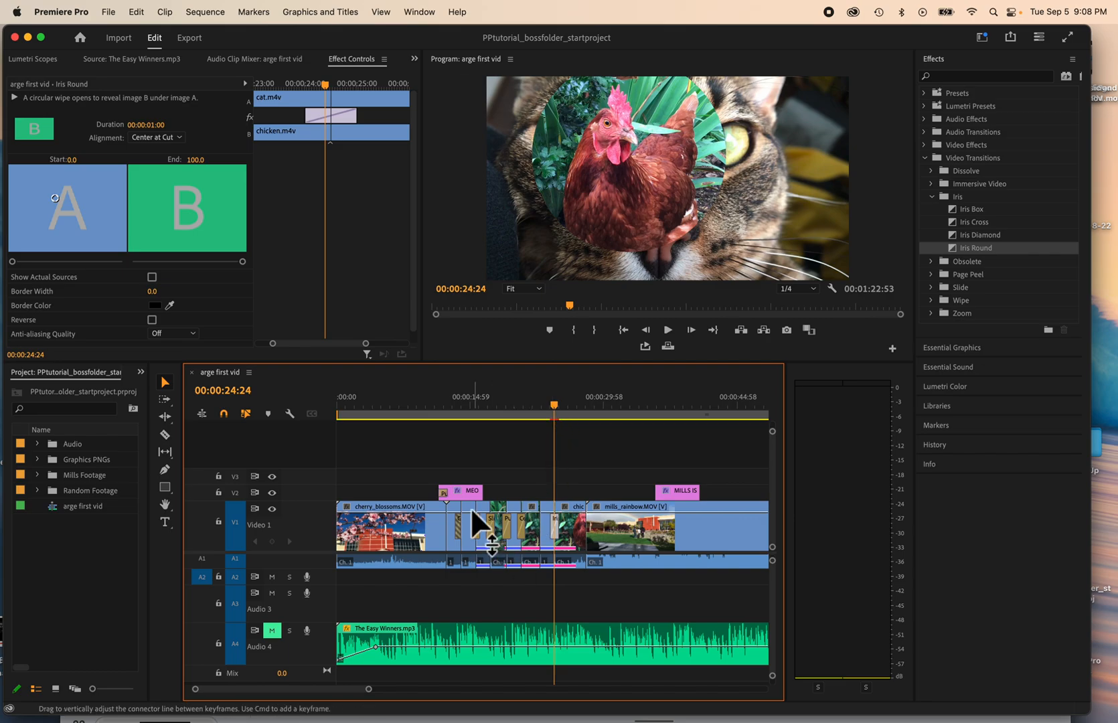
Step: Delete the MEOW graphic from the V2 track and move the playhead to 00:00:17:39
click(474, 492)
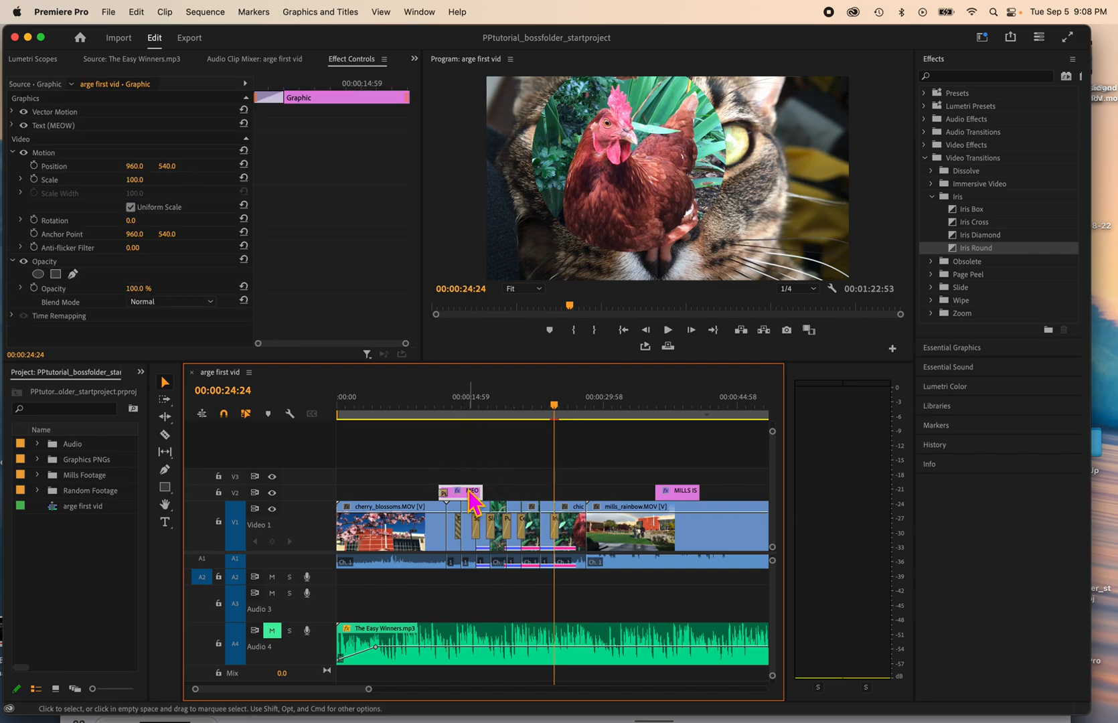
key(Delete)
drag(470, 415, 494, 412)
Step: Locate the Ultra Key effect in the Keying group of the video effects
click(928, 159)
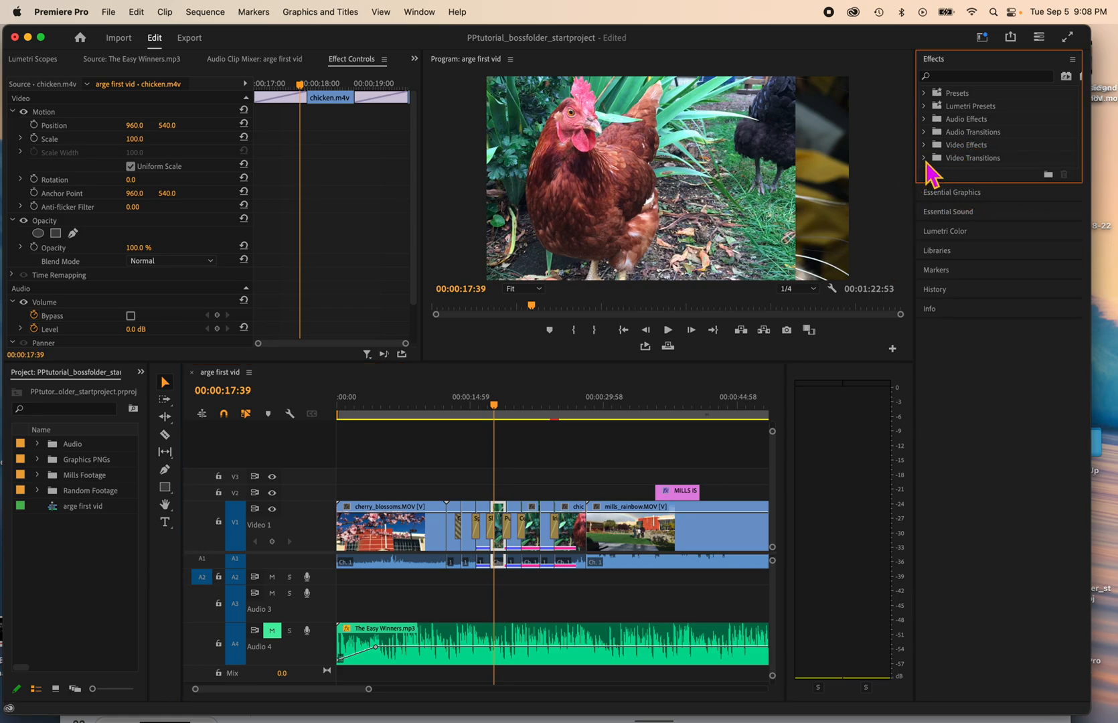
click(924, 146)
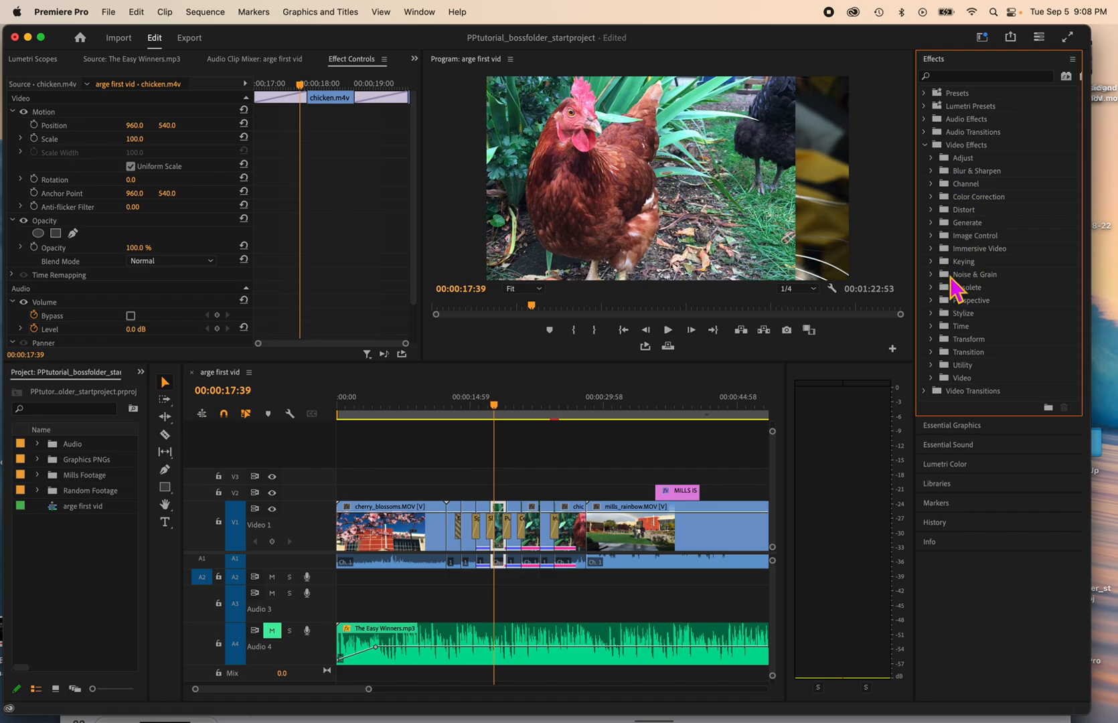
click(931, 262)
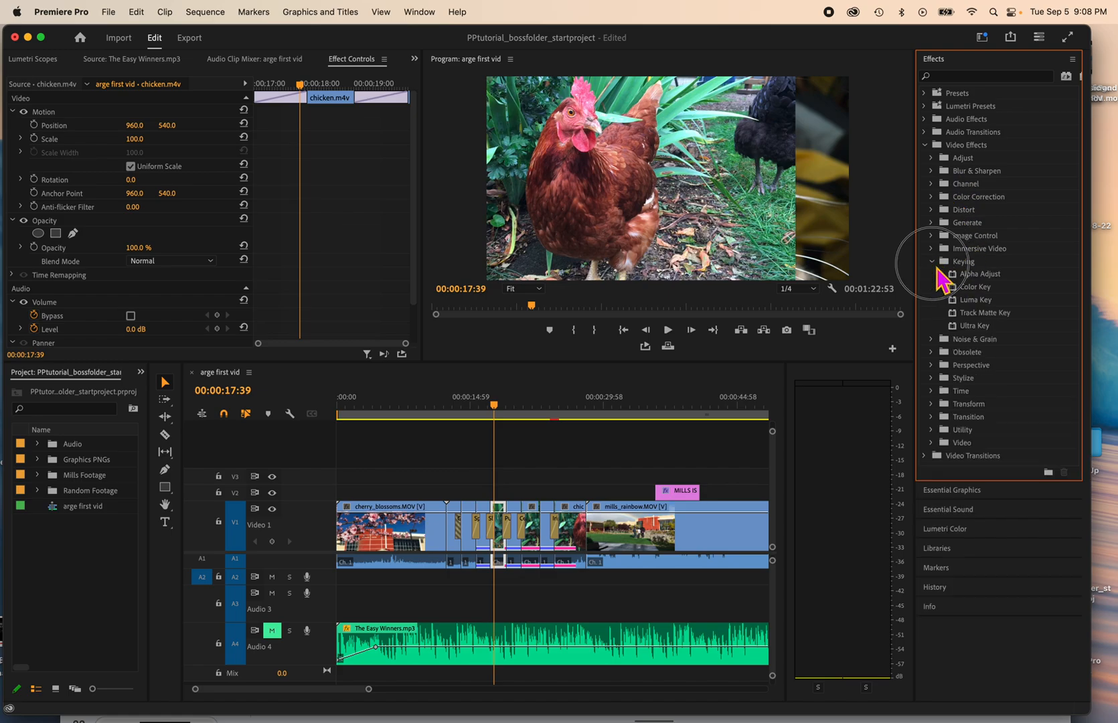
click(978, 327)
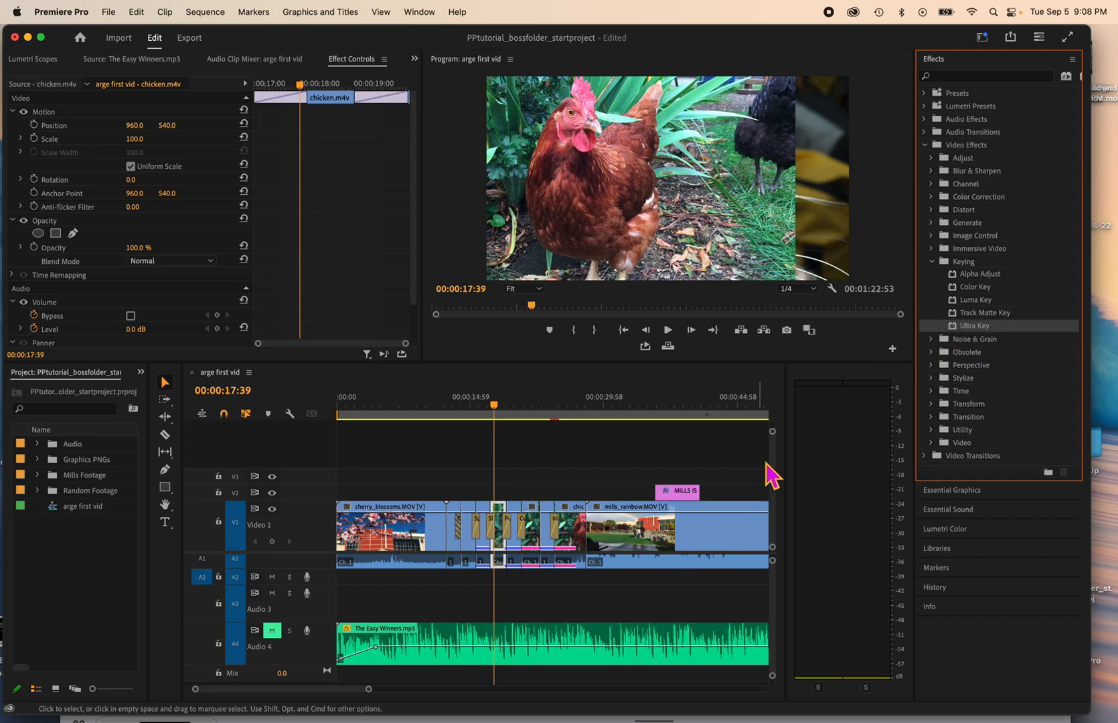
Step: Place the playhead at 00:00:52:51 on the green-screen clip halloween_17.MOV, where the person is in frame
scroll(636, 536, right, 5)
scroll(637, 535, right, 3)
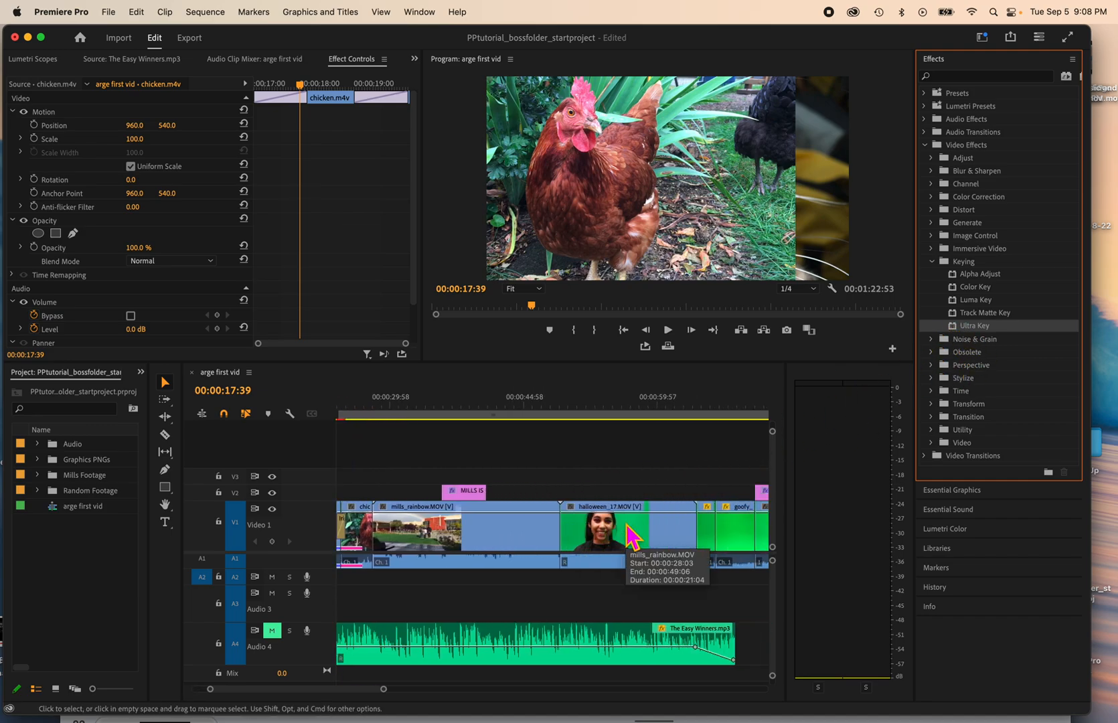
click(620, 406)
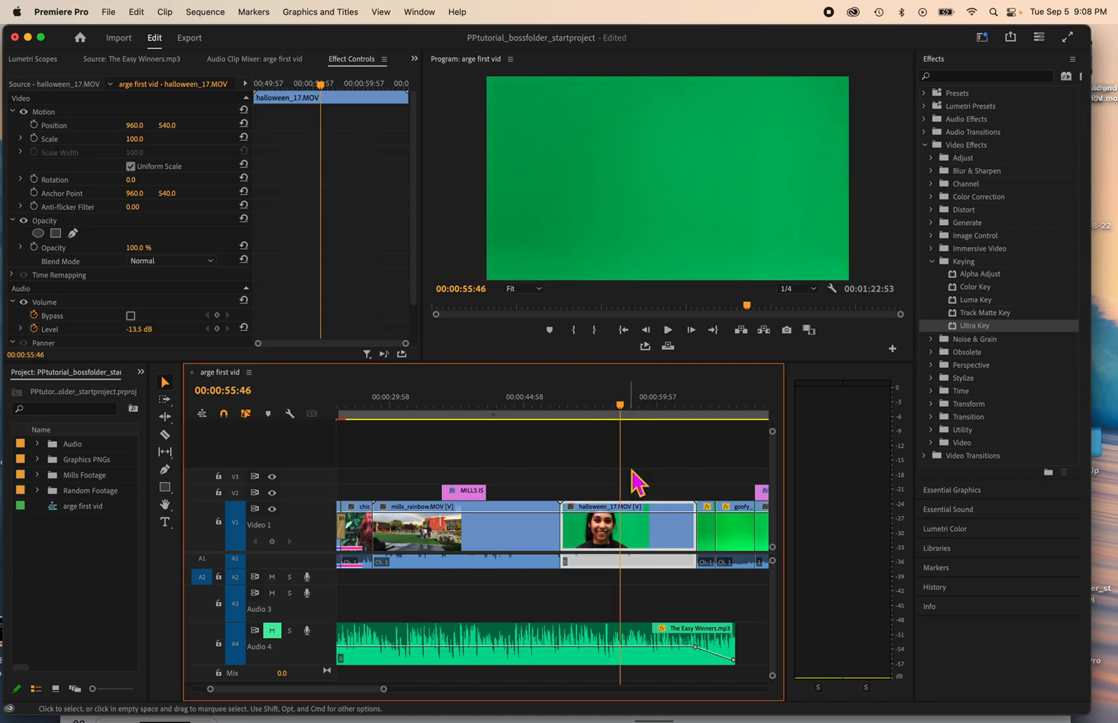
drag(620, 407, 599, 415)
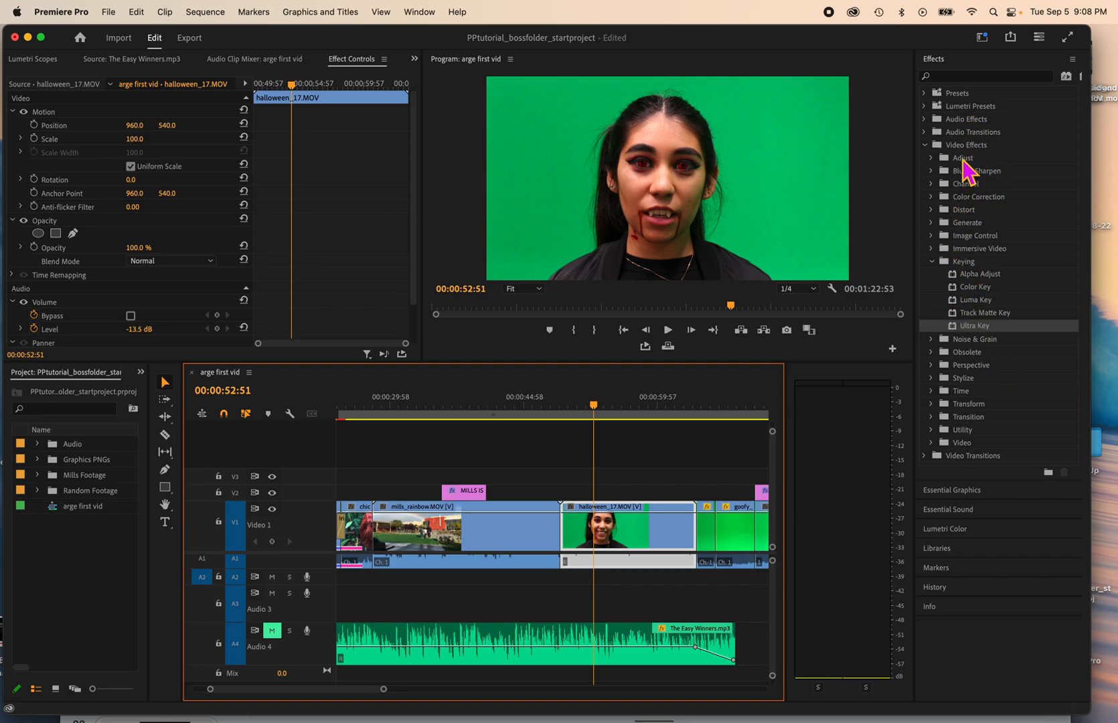
Step: Search the effects for "ultra" and apply Ultra Key to the halloween_17.MOV clip
click(933, 262)
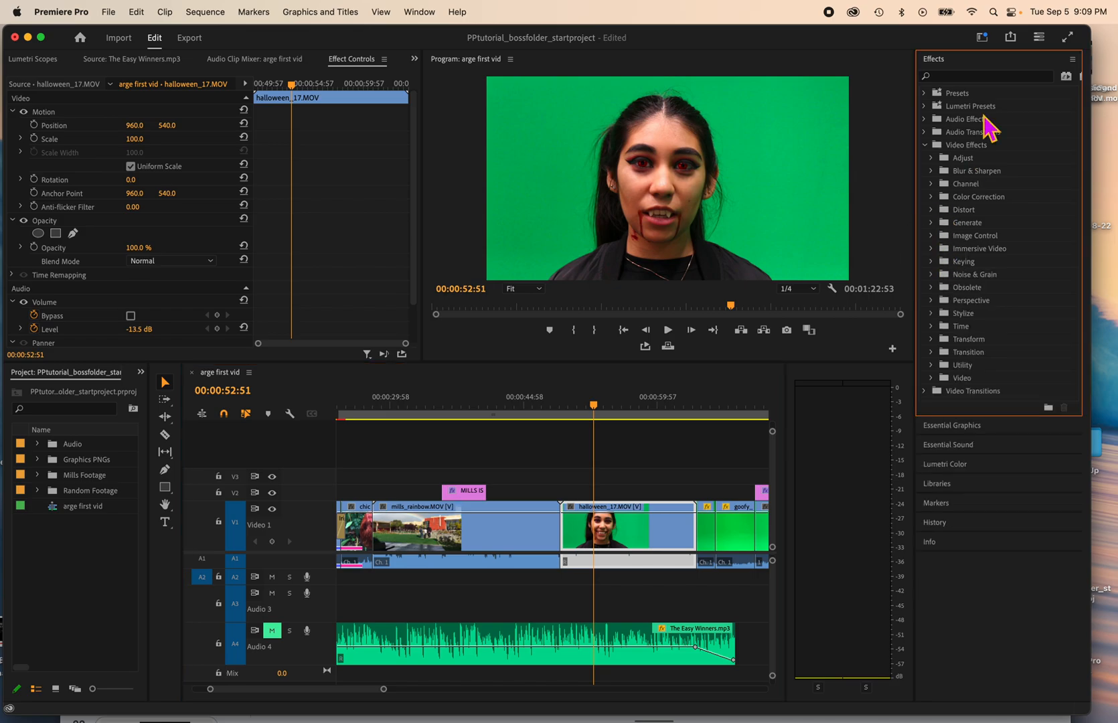
click(966, 75)
text(ultra)
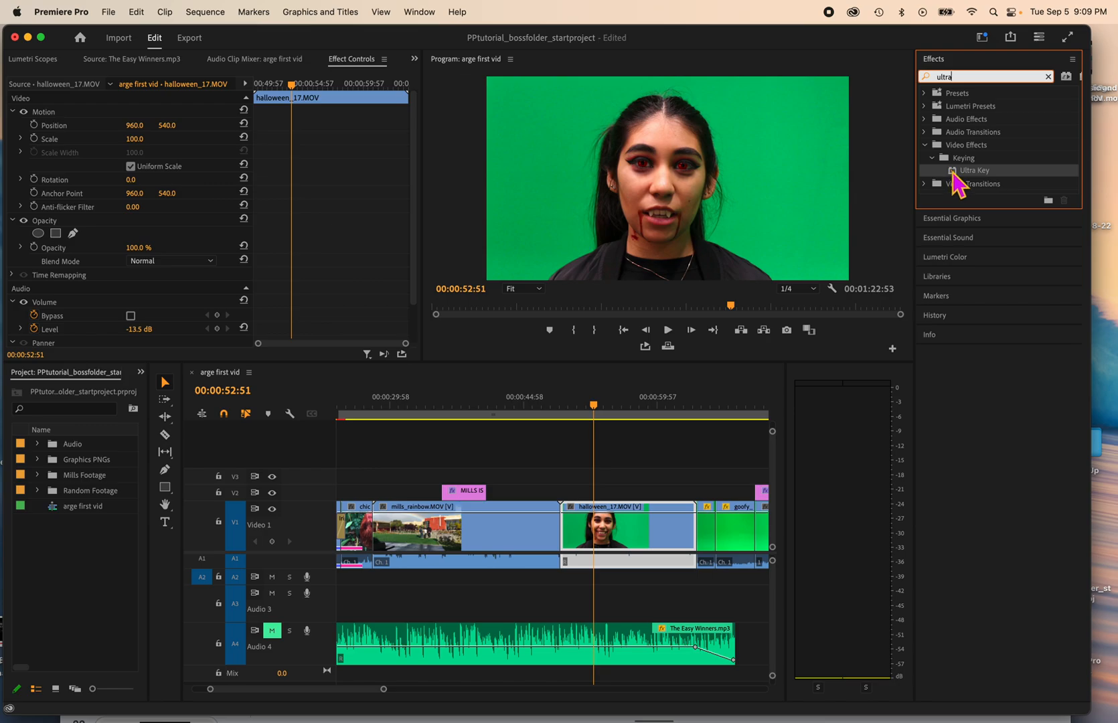
click(957, 175)
drag(960, 181, 620, 542)
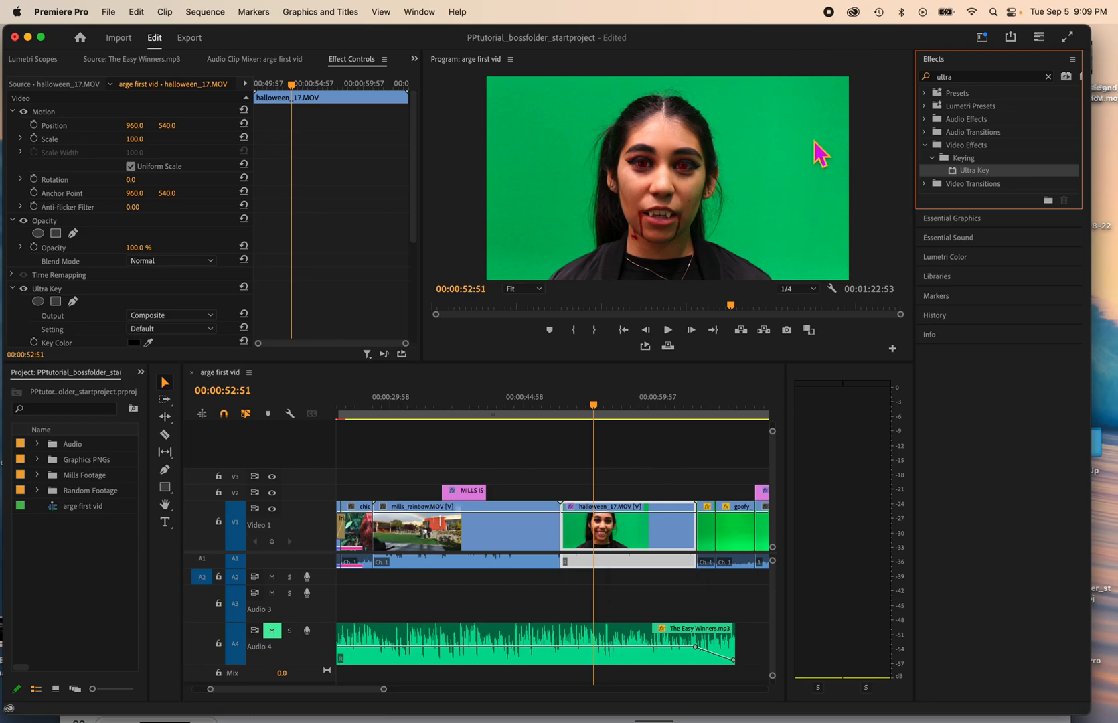
click(926, 145)
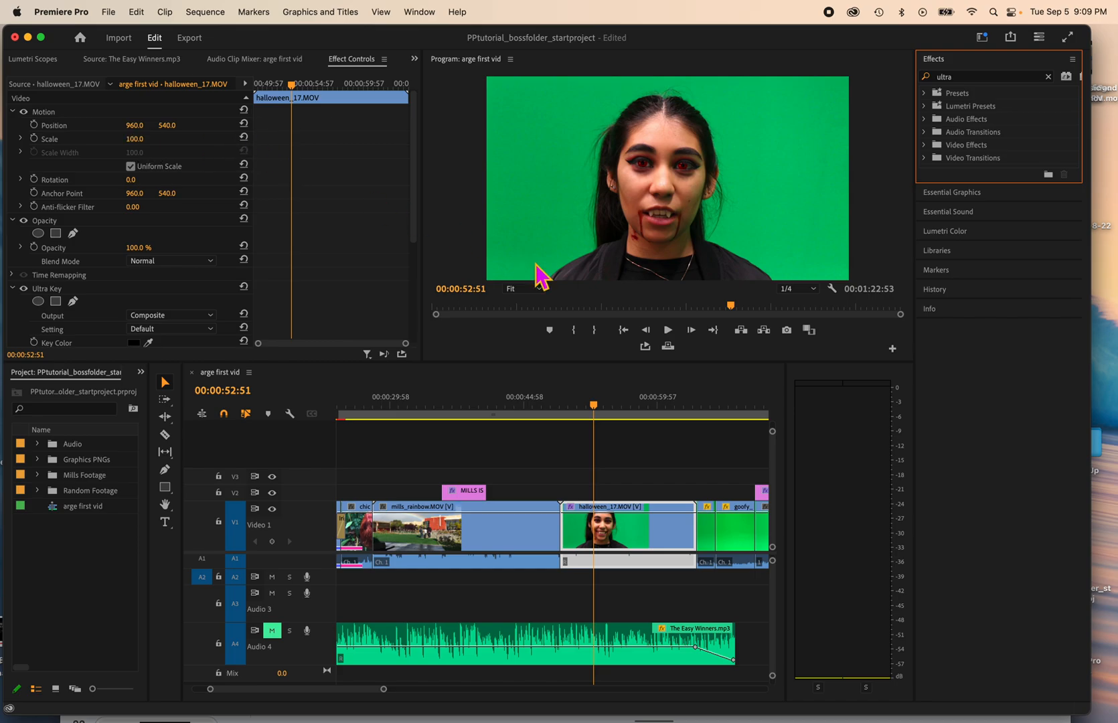
Step: Scale the halloween_17.MOV clip up to 108 and undo the trial changes to its other motion properties
click(615, 539)
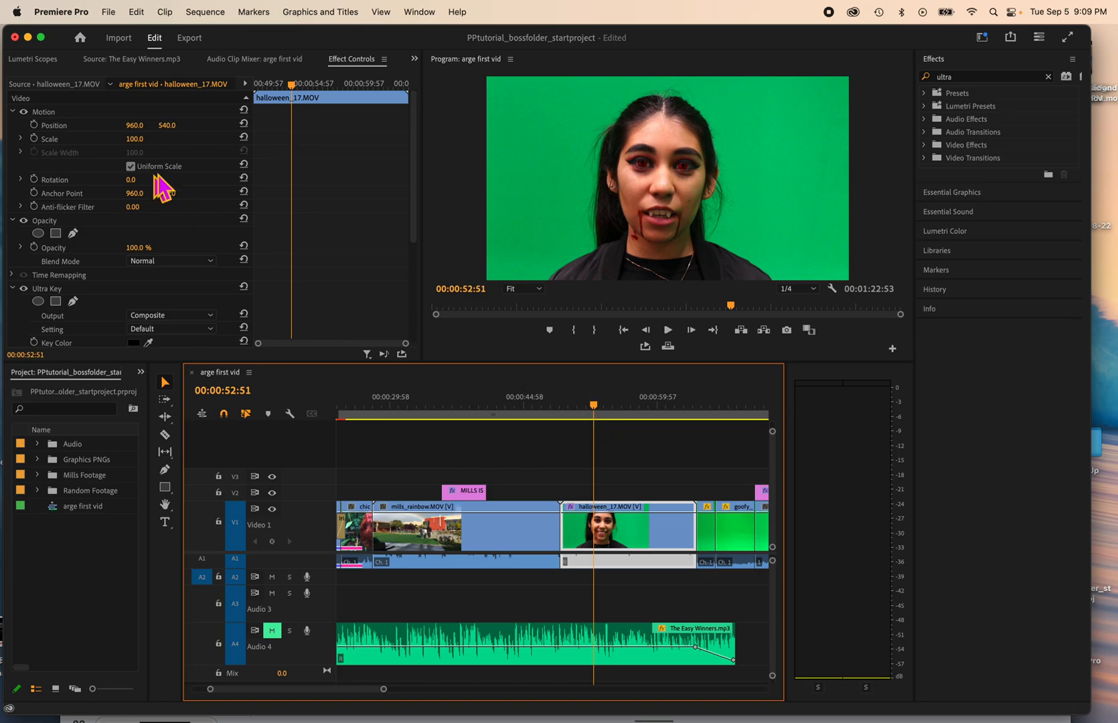
drag(133, 139, 143, 179)
drag(167, 125, 142, 128)
key(super+z)
key(super+z)
key(super+z)
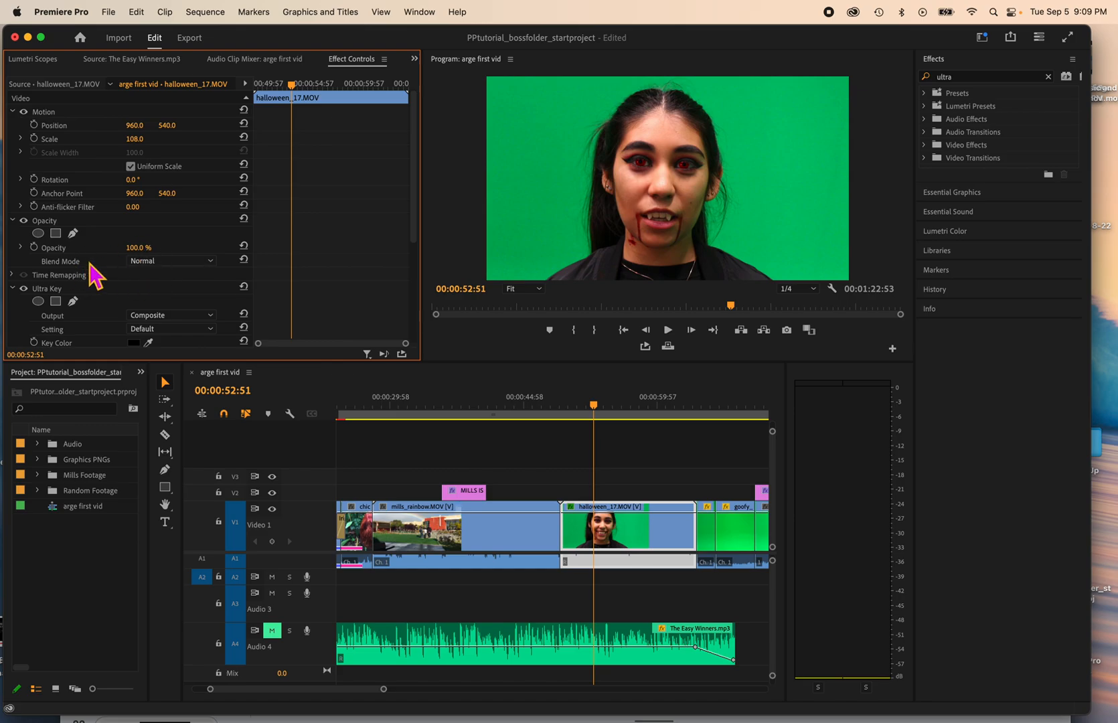
Step: Sample the green backdrop as the Ultra Key key color for halloween_17.MOV, closing the screen recording permission request without granting access
scroll(92, 281, down, 5)
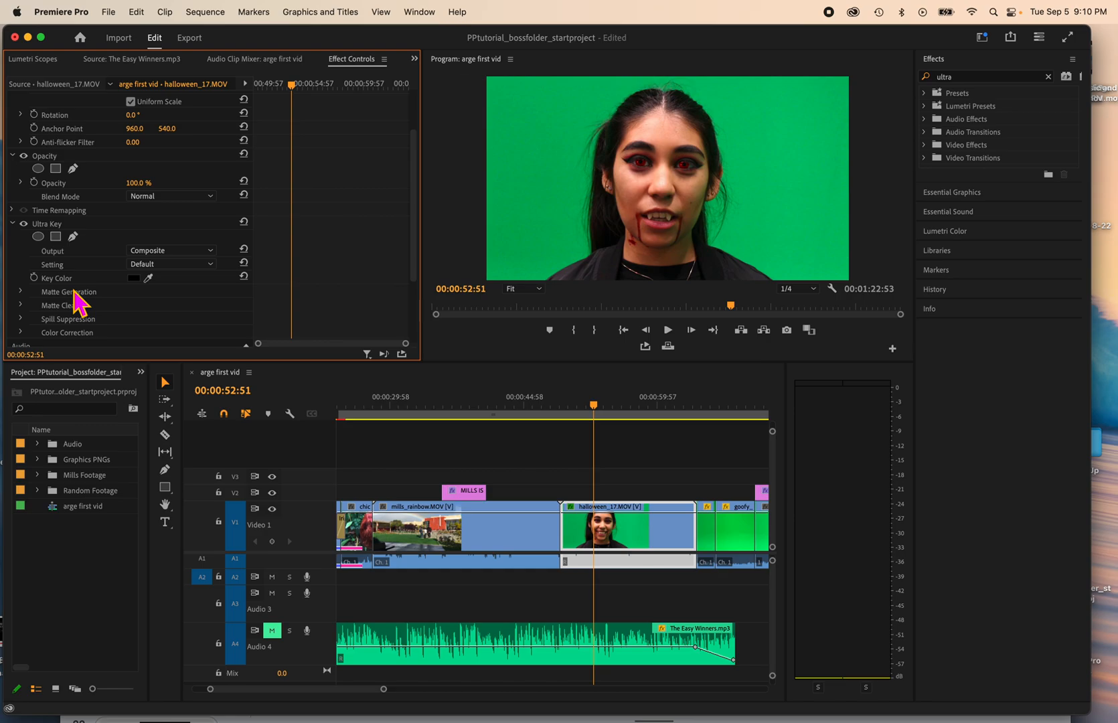
click(56, 227)
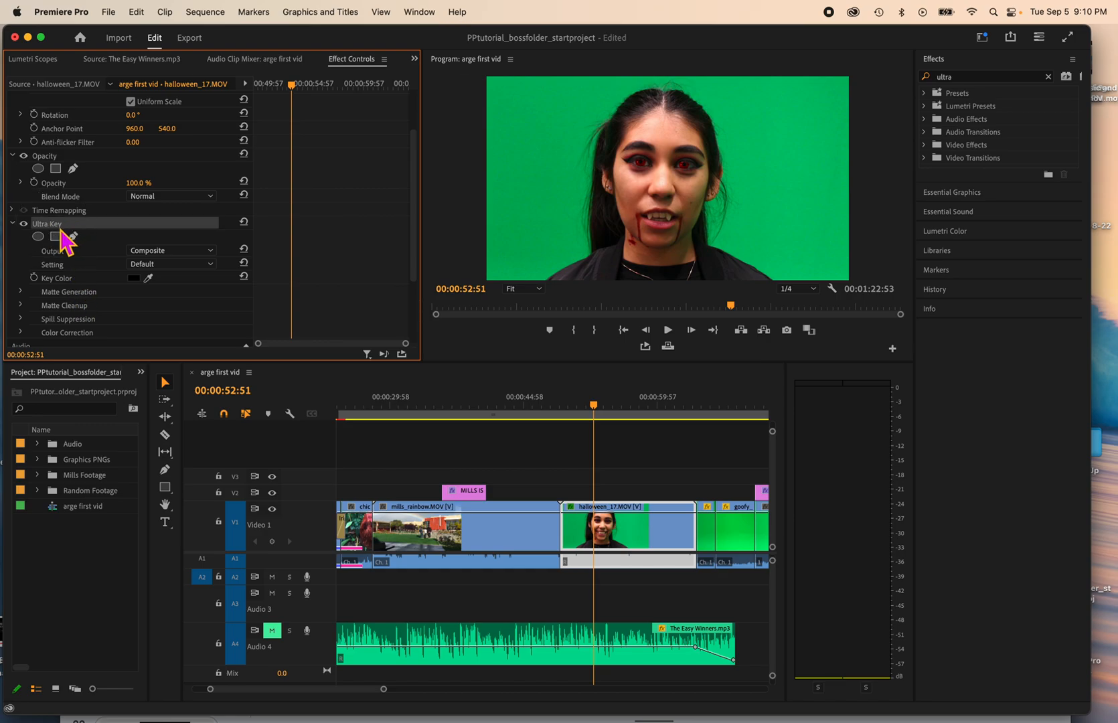
click(641, 529)
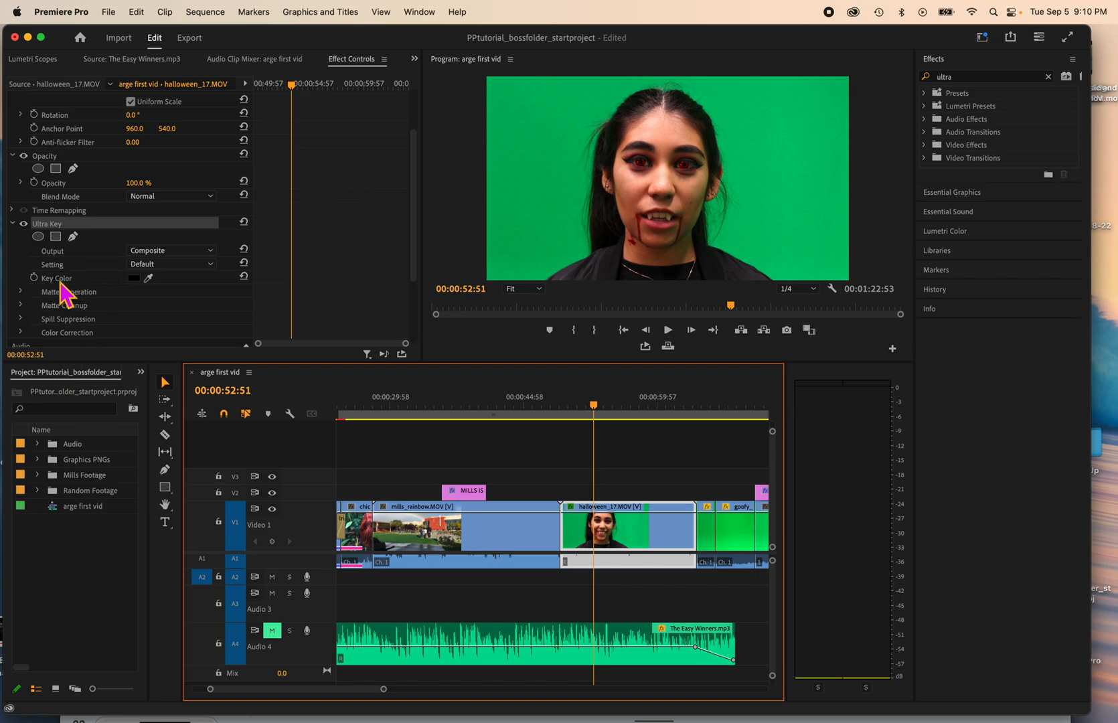
click(149, 279)
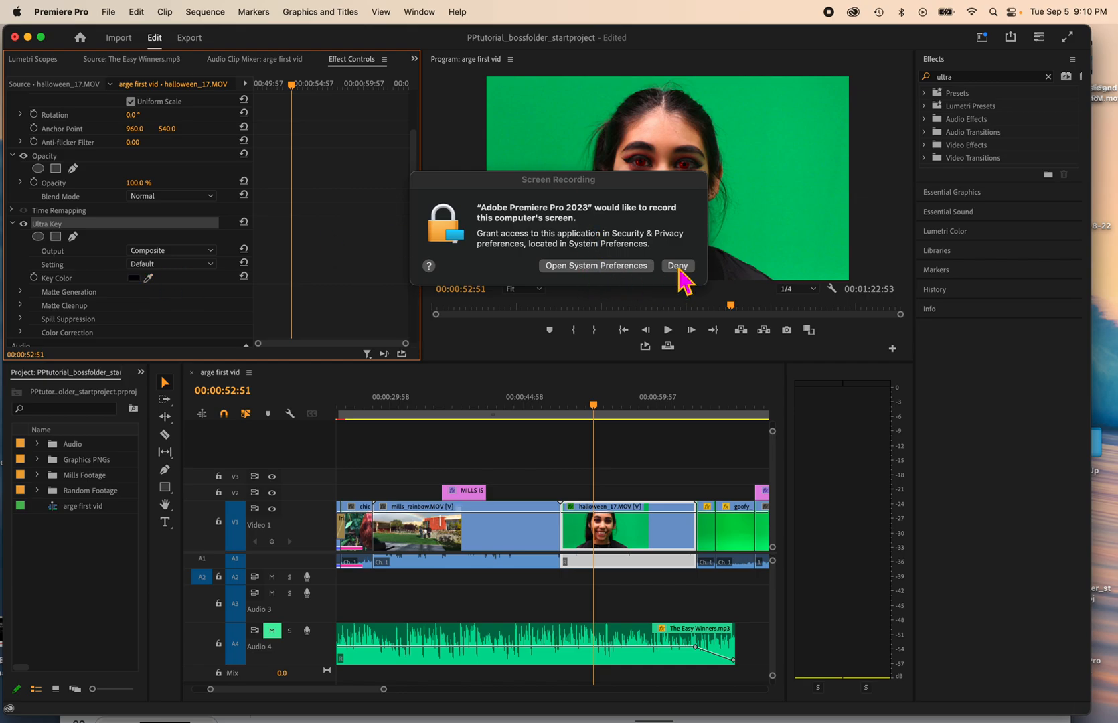
click(597, 266)
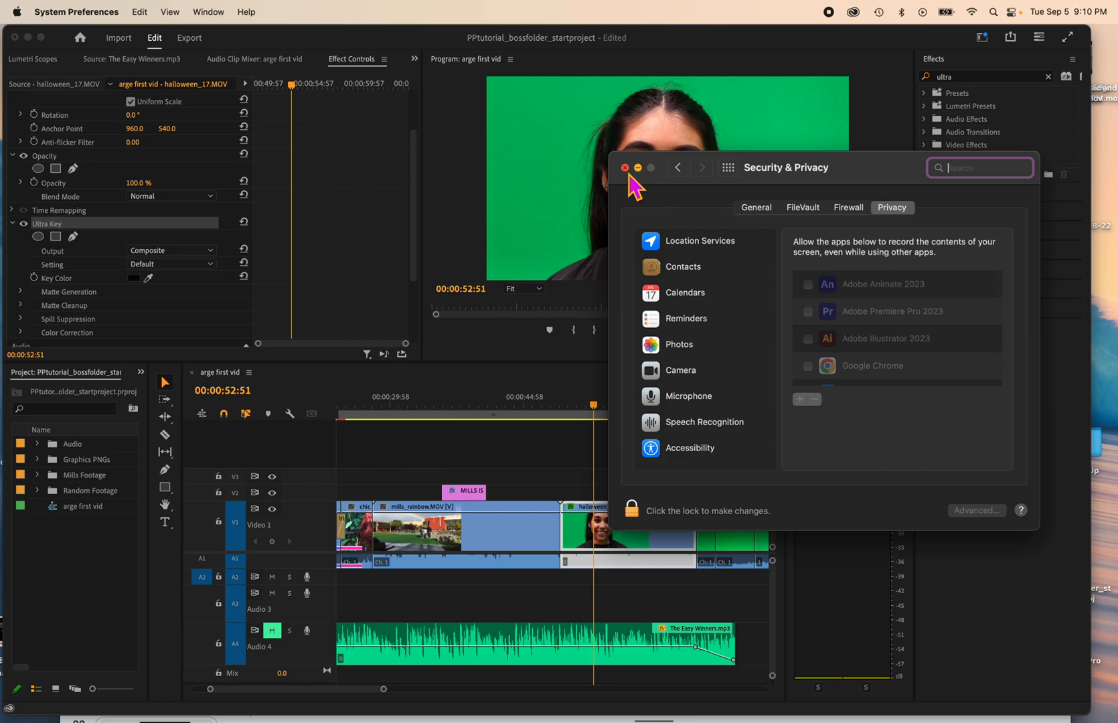
click(625, 167)
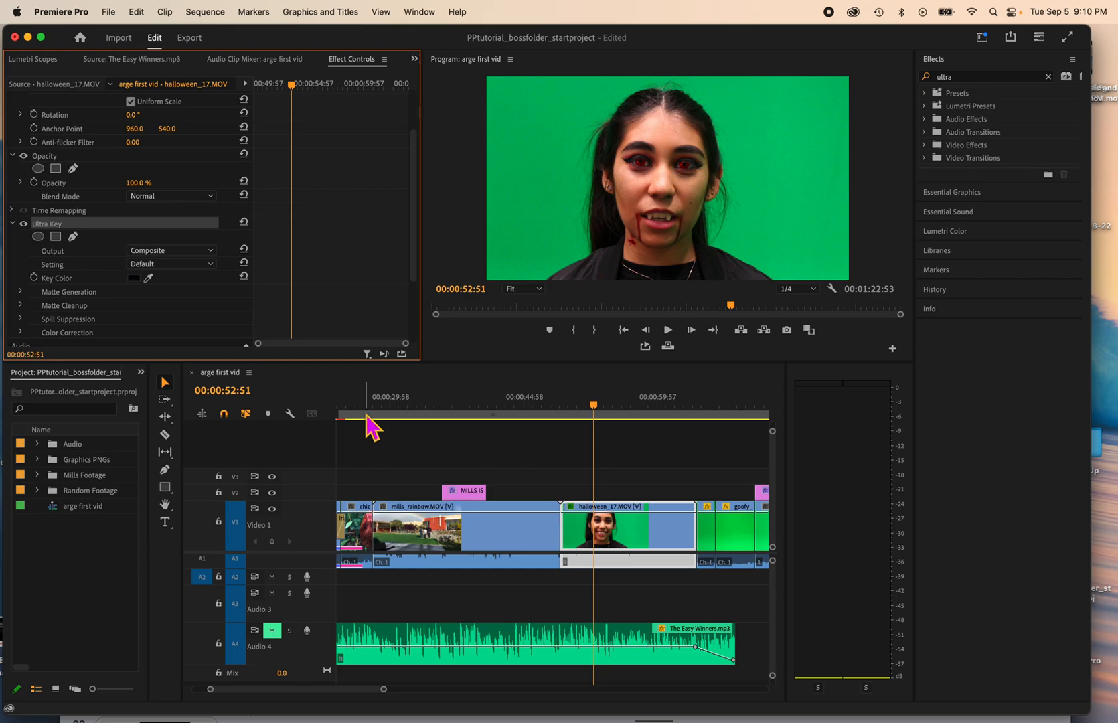
click(150, 282)
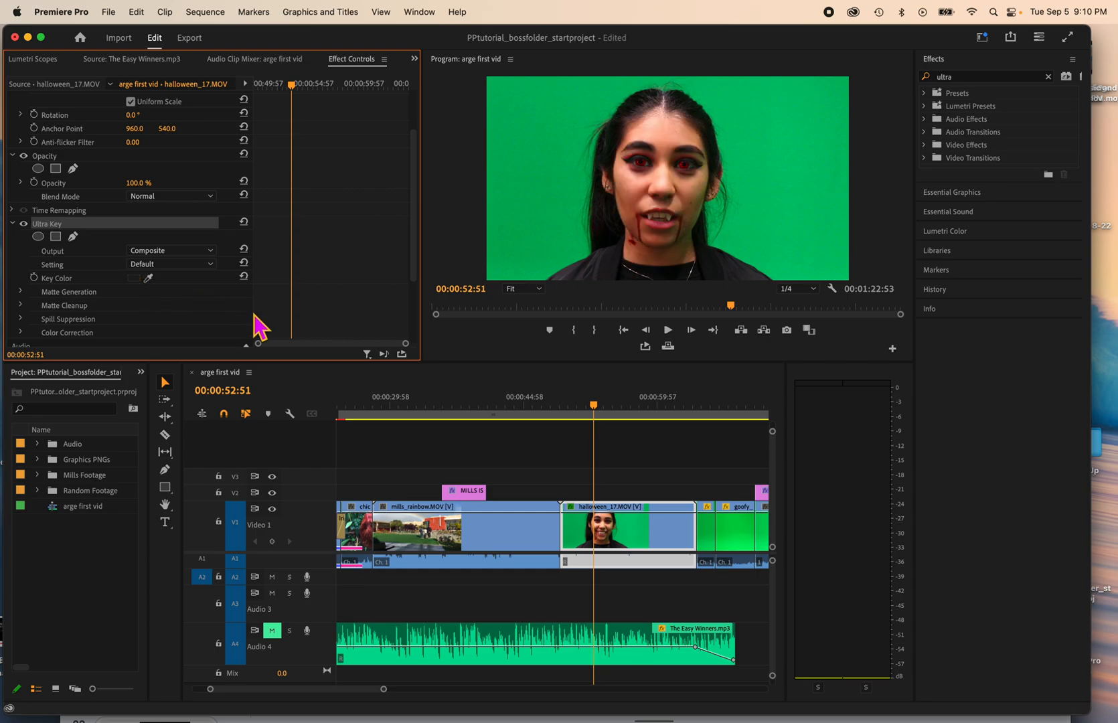
click(148, 278)
click(553, 144)
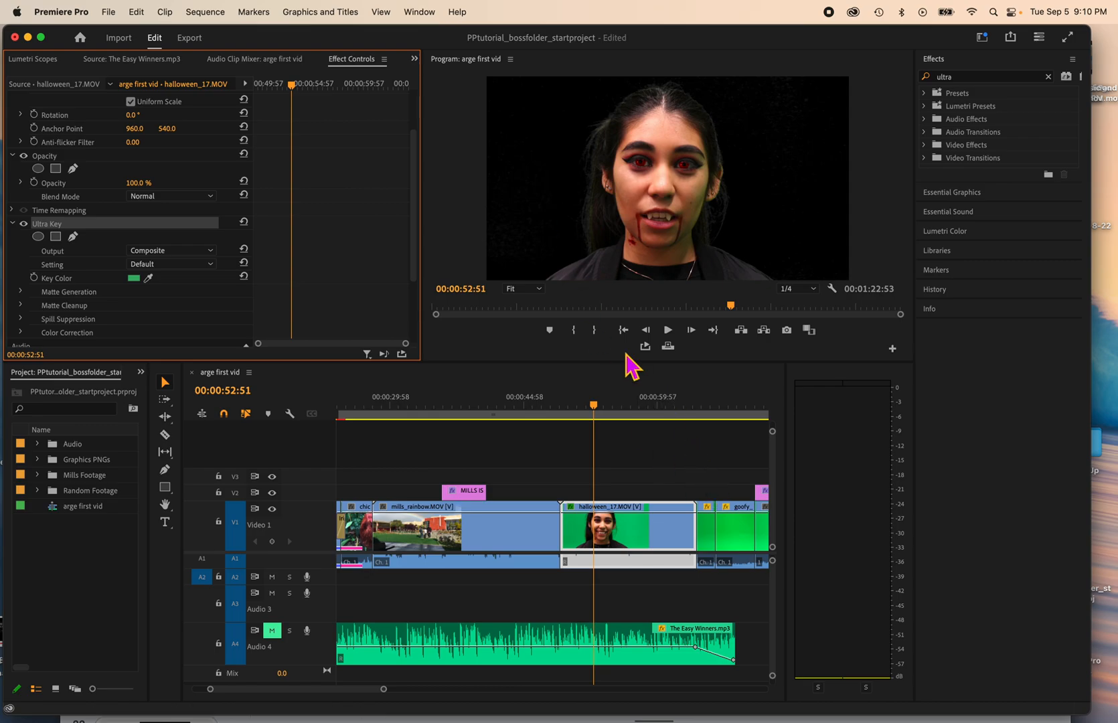
Step: Move halloween_17.MOV onto V2 above mills_rainbow.MOV, directly after the MILLS IS graphic, and preview the composite at 00:00:42:46
drag(593, 405, 588, 406)
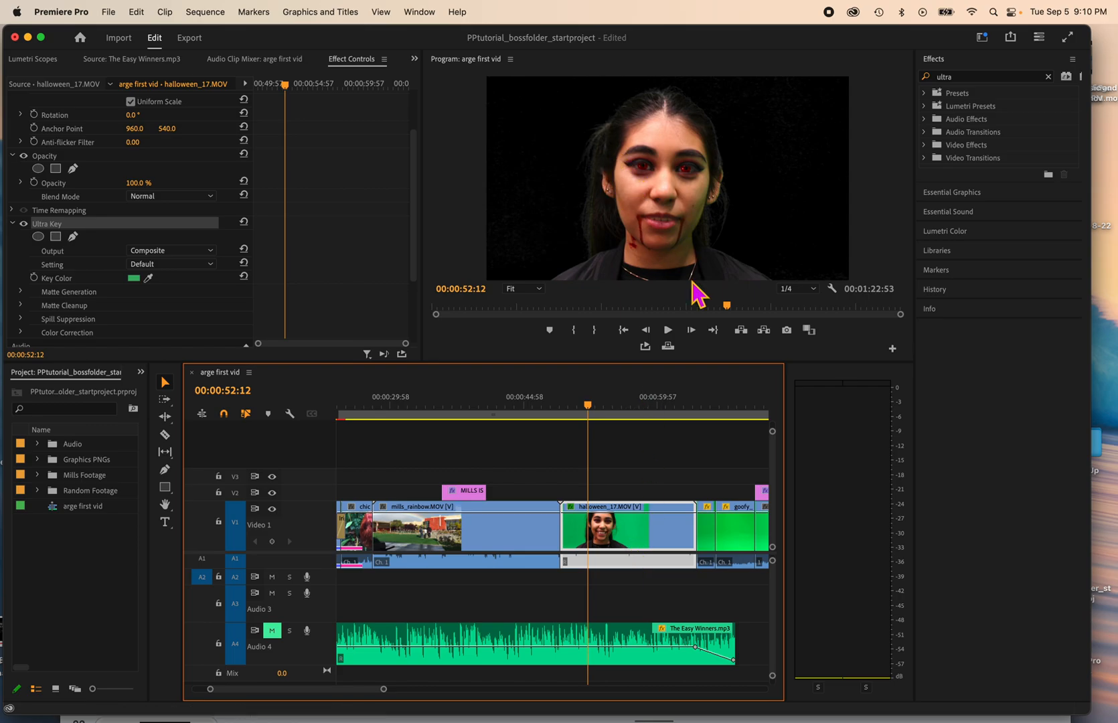
drag(616, 529, 534, 496)
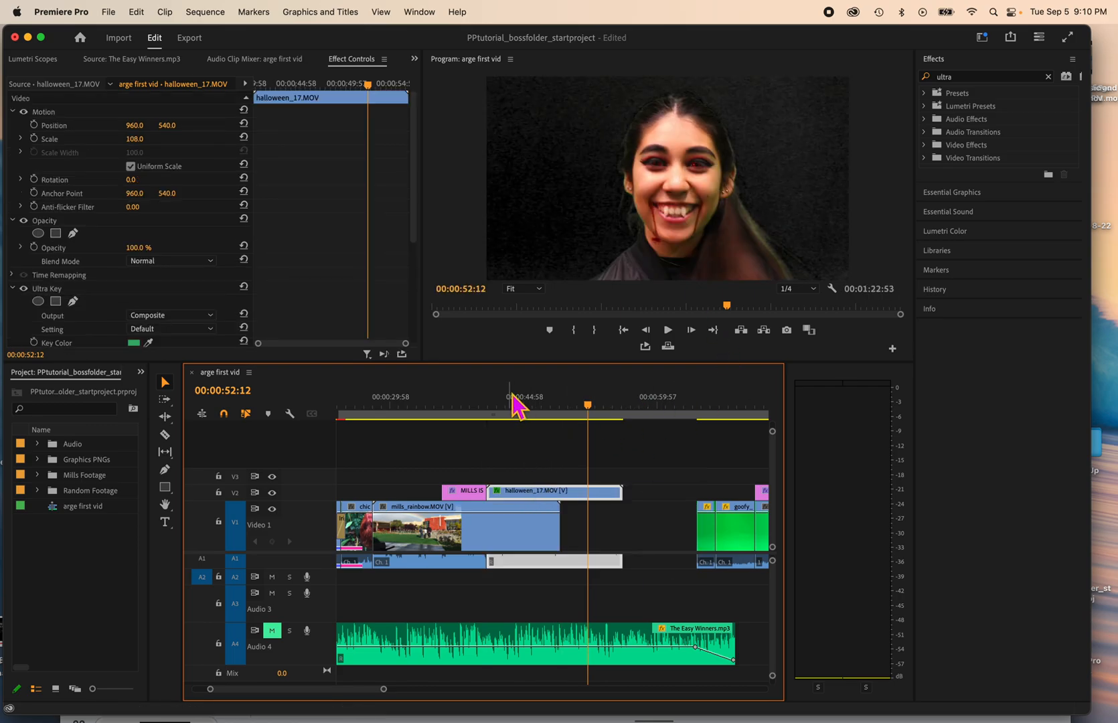
click(508, 402)
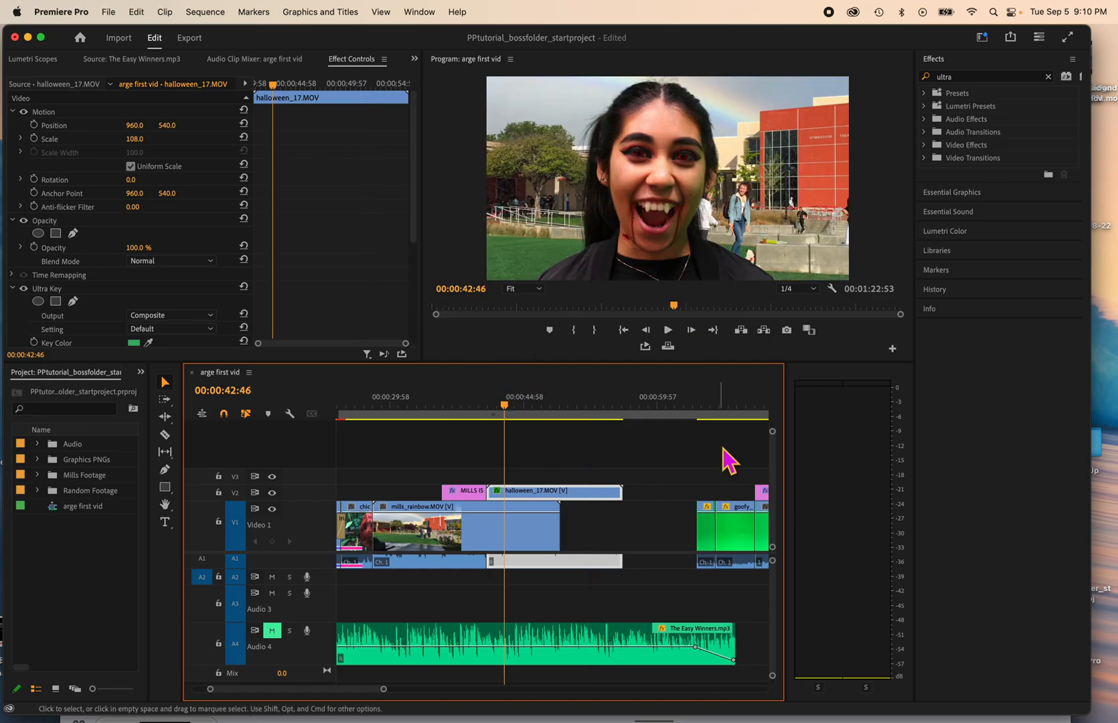
Step: Place the playhead at 00:01:08:02 on the green-screen clip goofy_ms_arge.m4v, where the person in red is in frame
click(698, 414)
click(701, 415)
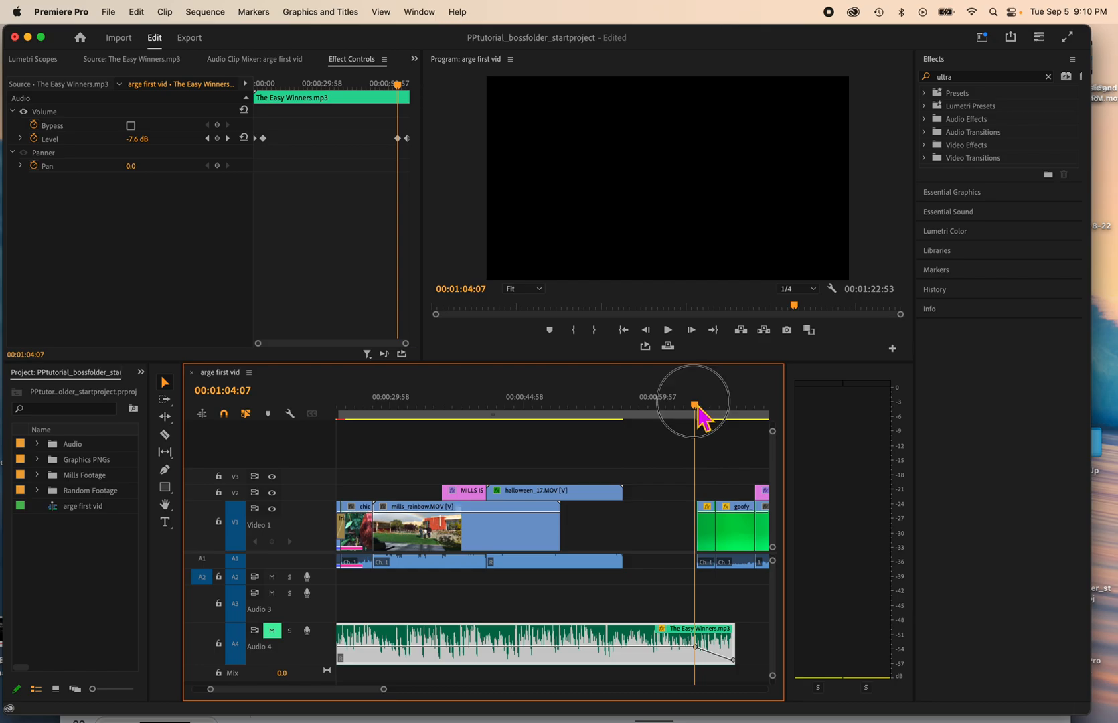
drag(709, 406, 730, 424)
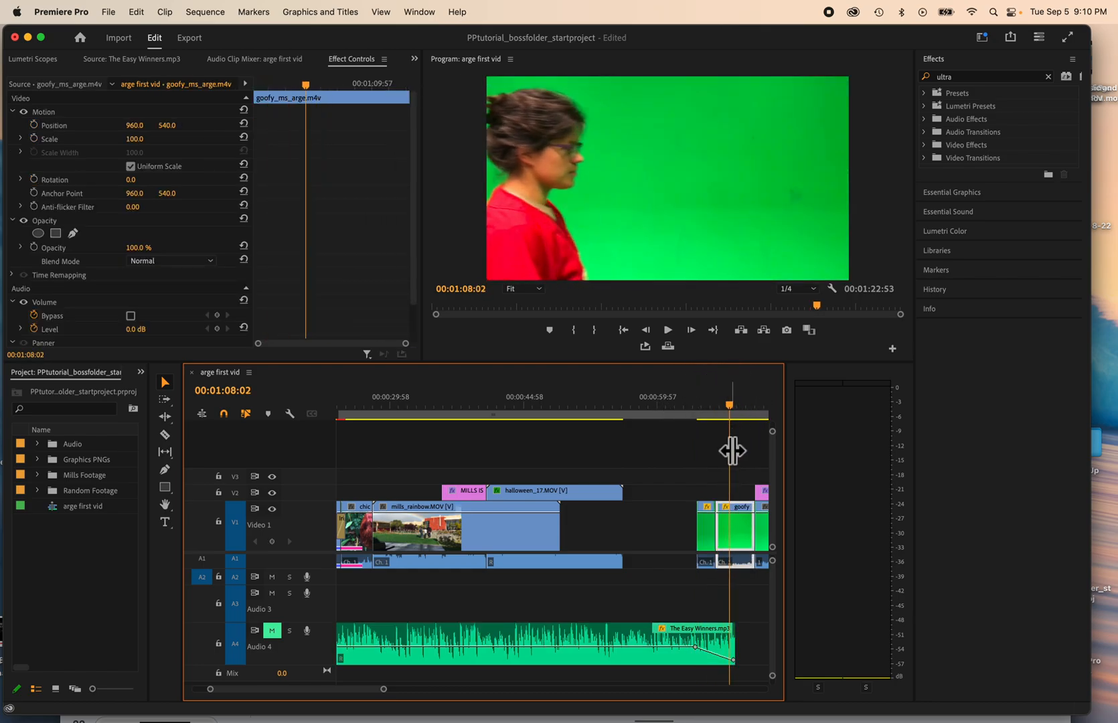
Step: Search the effects for "ultra" again and apply Ultra Key to the goofy_ms_arge.m4v clip
click(974, 82)
key(Return)
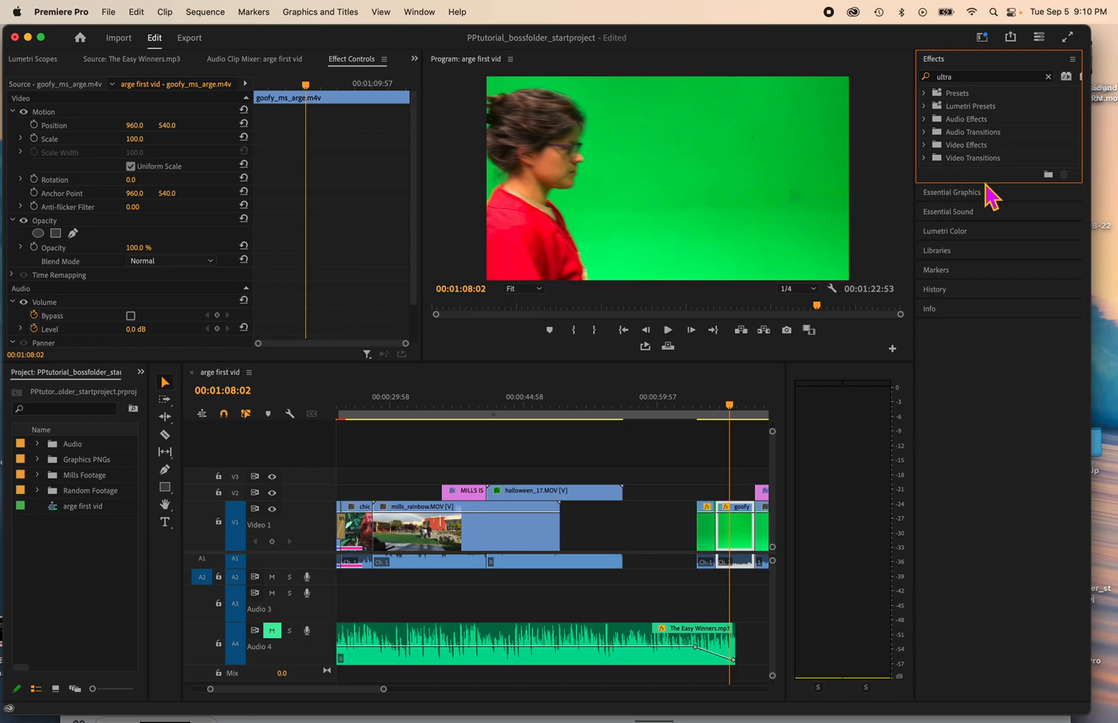
drag(989, 182, 989, 292)
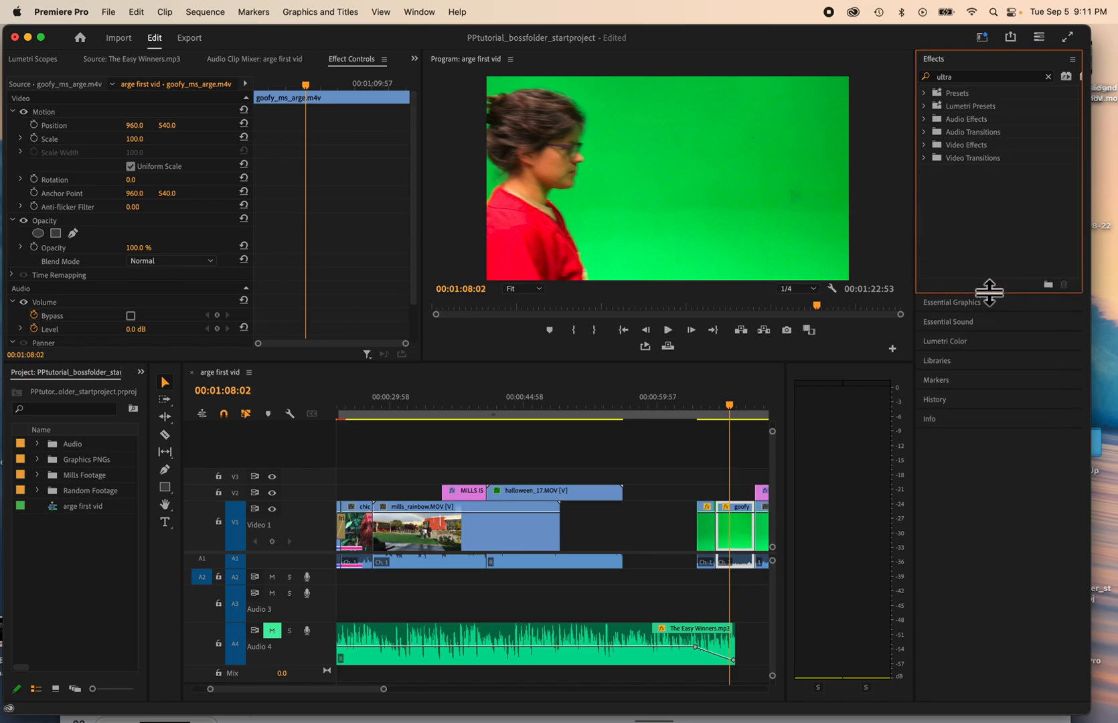
click(970, 78)
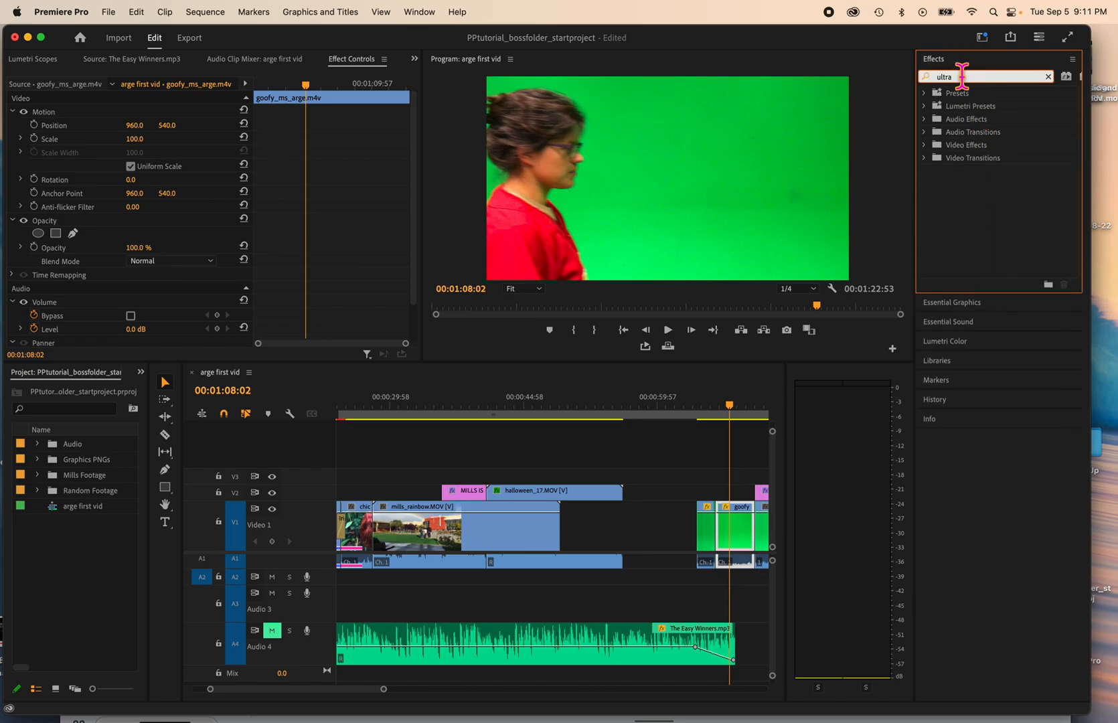
key(BackSpace)
key(BackSpace)
key(BackSpace)
text(tra)
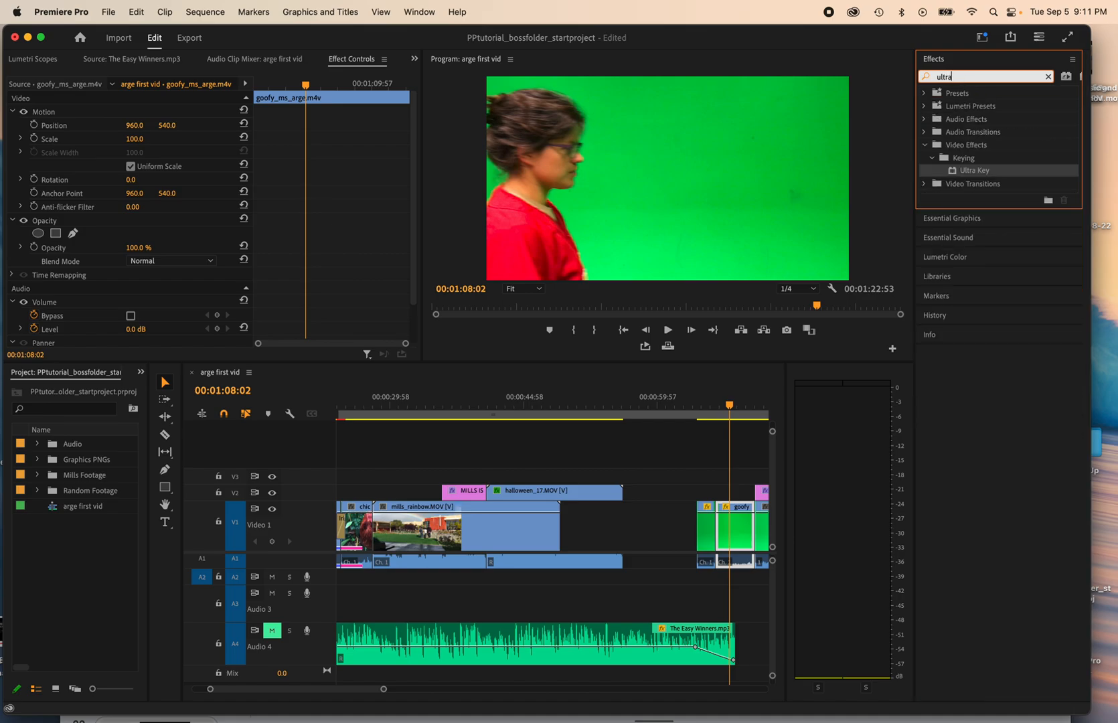
drag(956, 173, 741, 529)
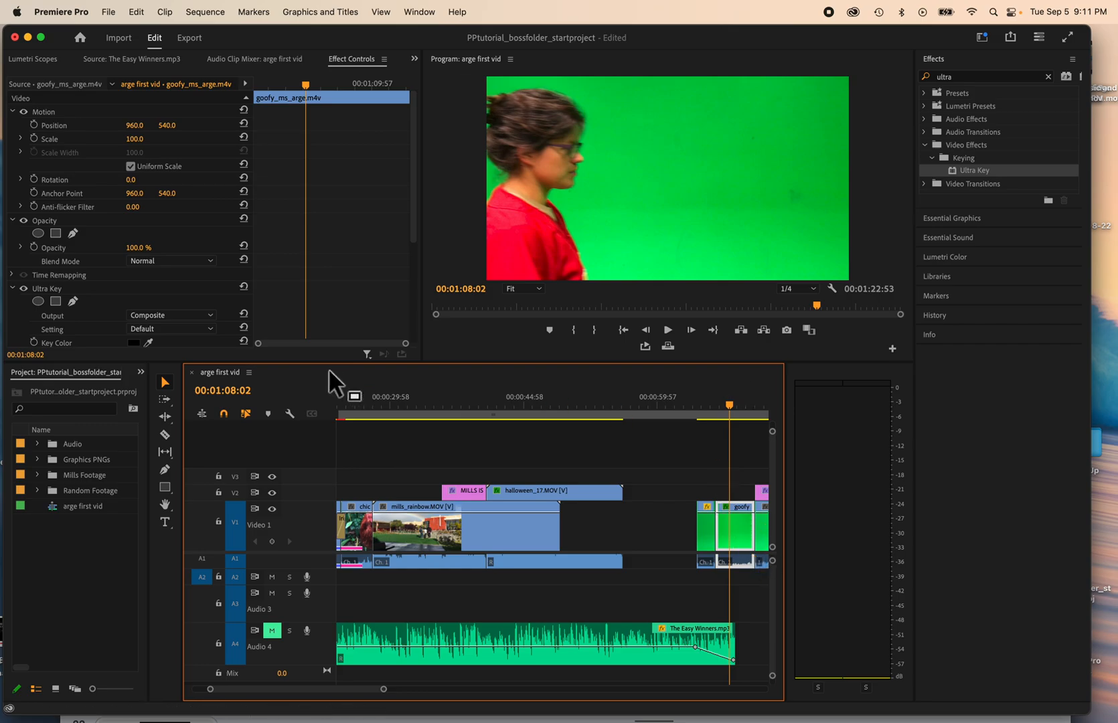
Step: Sample the green backdrop as the Ultra Key key color for goofy_ms_arge.m4v
scroll(97, 307, down, 1)
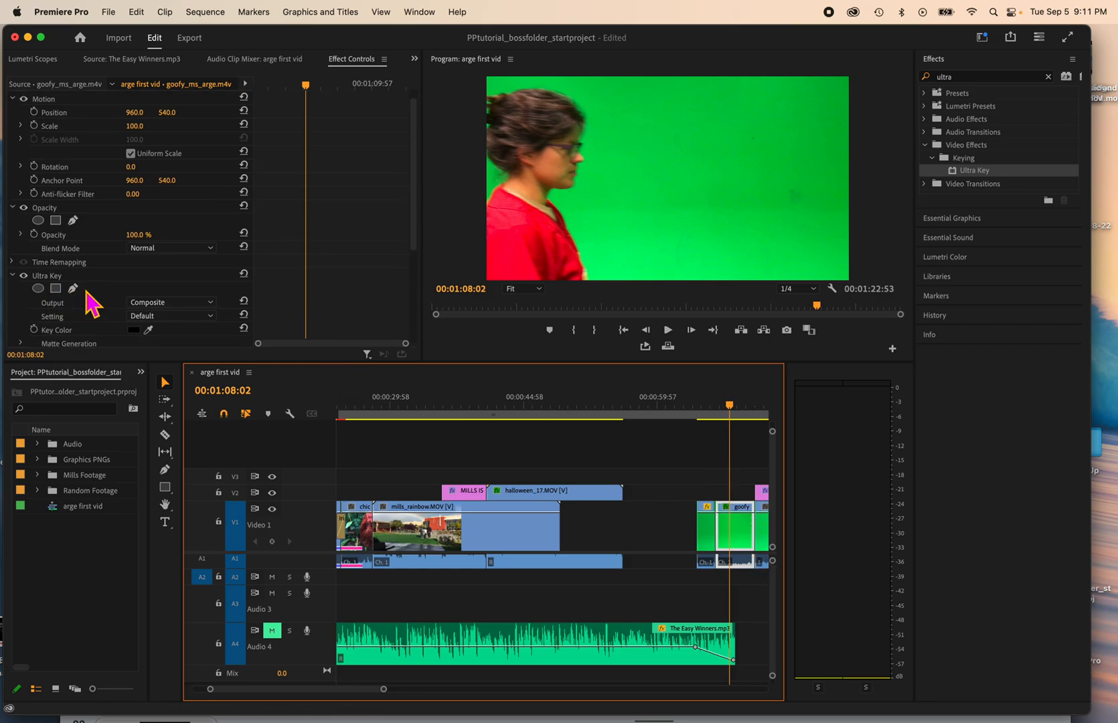
click(150, 329)
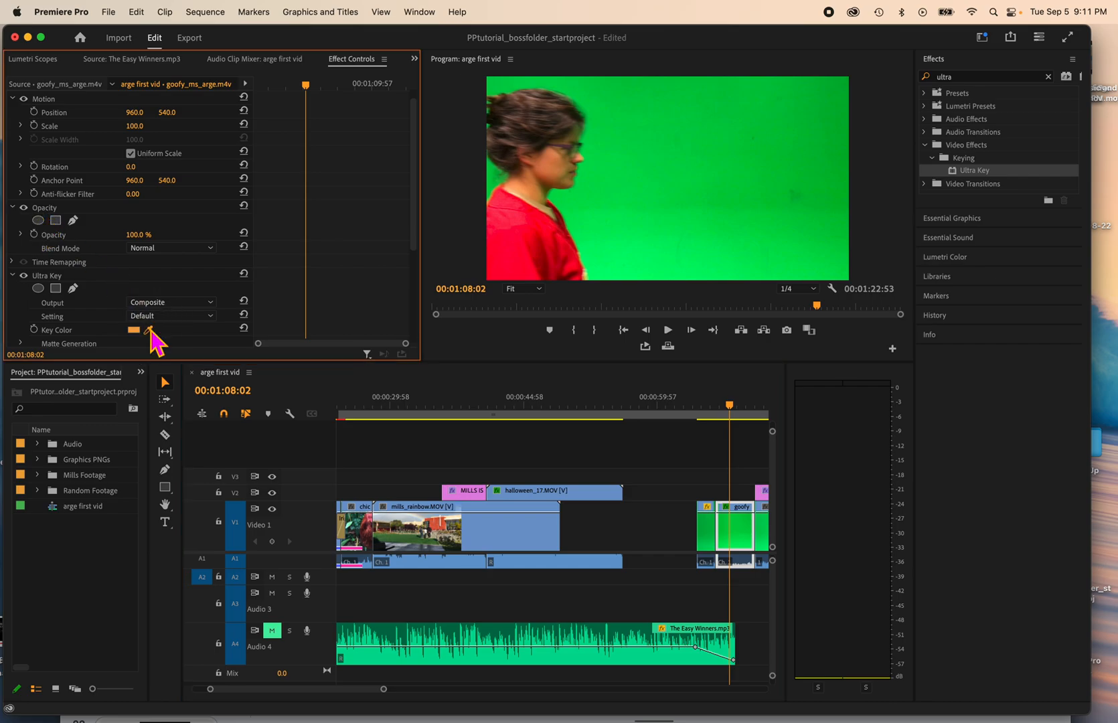
click(623, 180)
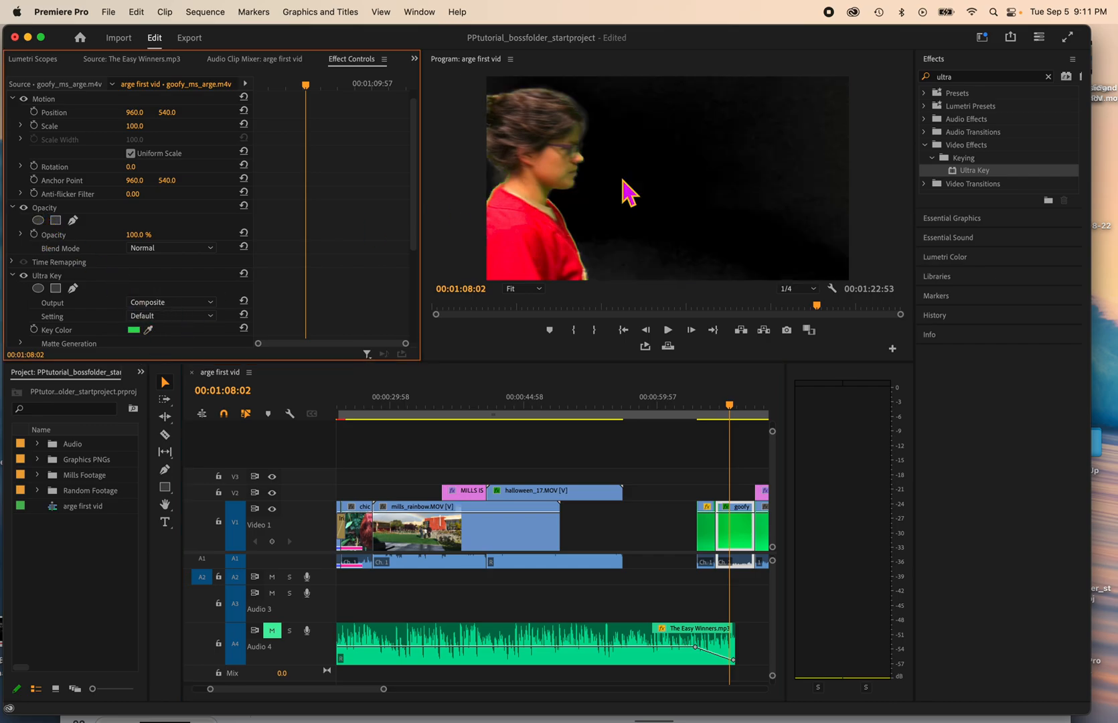
Step: Move the keyed goofy_ms_arge.m4v clip onto V3 above halloween_17.MOV and preview the layered composite up to 00:00:47:12
click(733, 507)
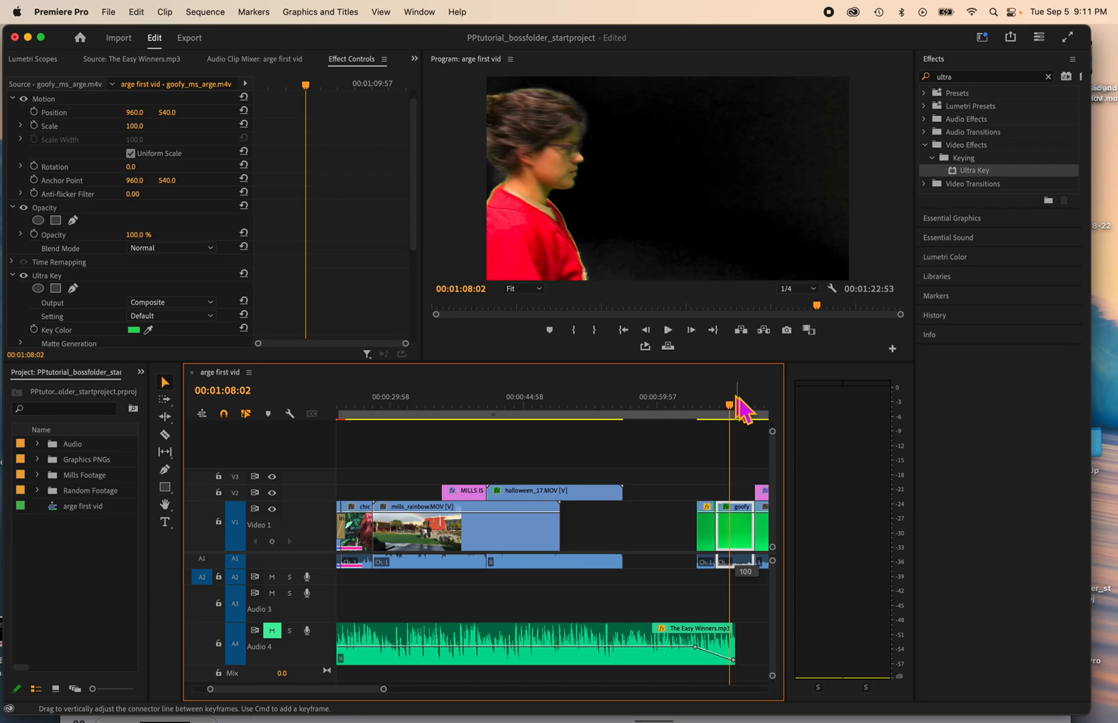
drag(738, 525, 531, 480)
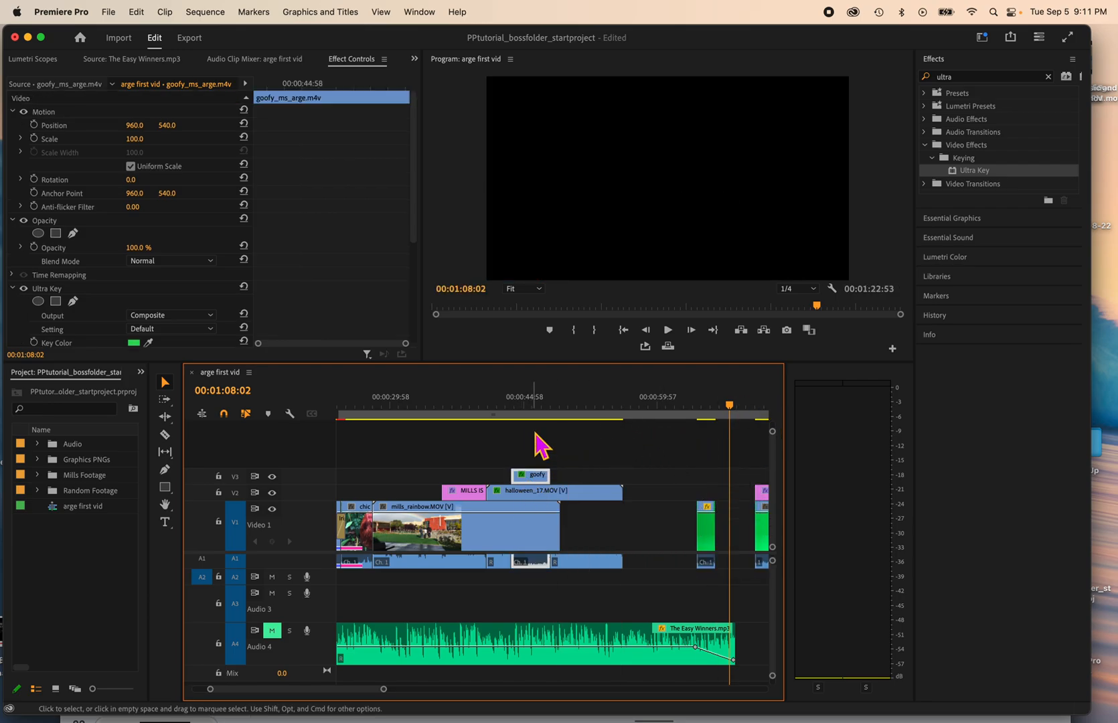
click(526, 407)
drag(527, 404, 526, 405)
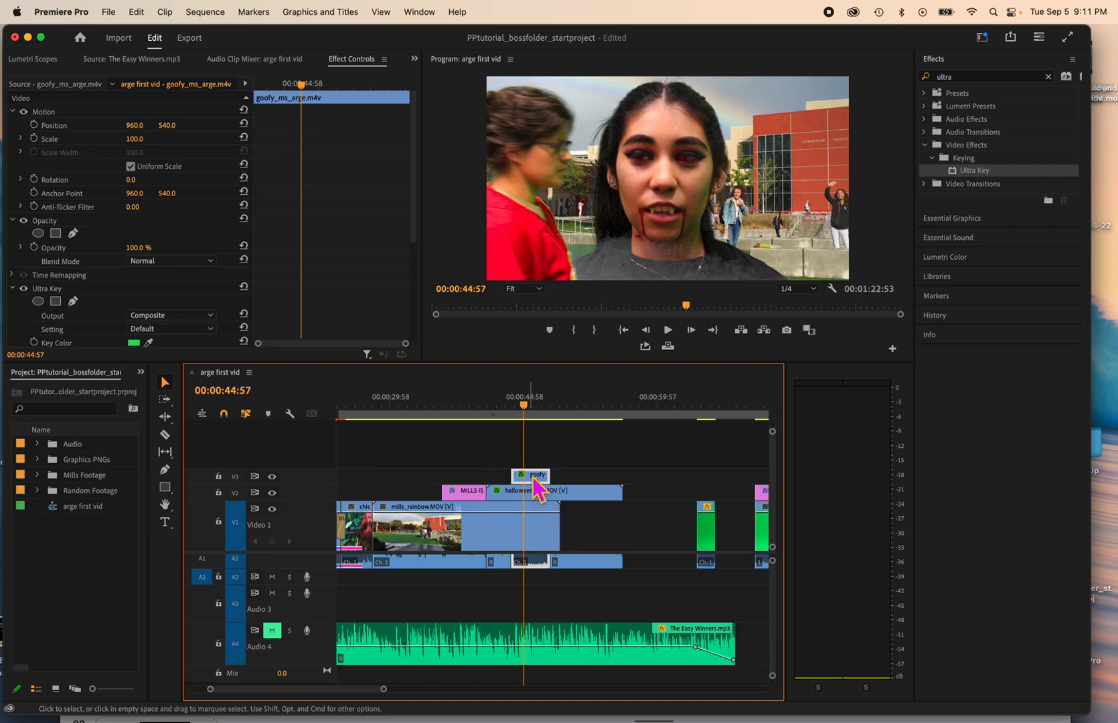
mouse_move(525, 404)
mouse_down()
mouse_move(569, 404)
mouse_move(507, 405)
mouse_move(556, 405)
mouse_move(543, 404)
mouse_up()
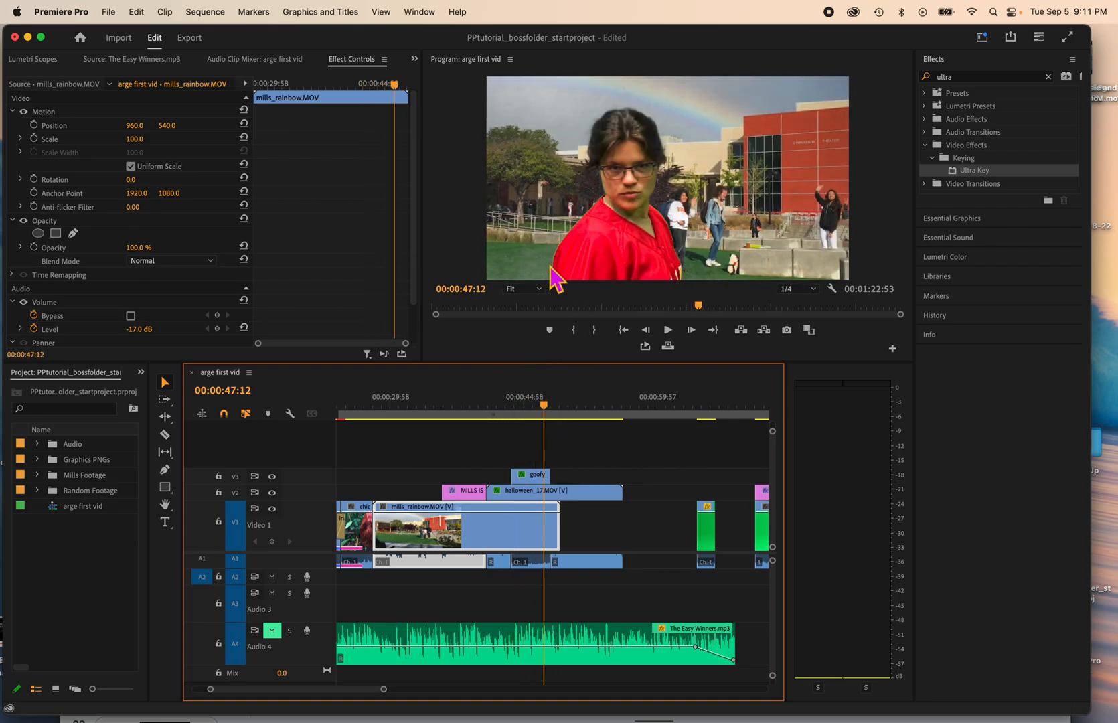
Step: Set the Ultra Key Matte Cleanup of goofy_ms_arge.m4v to Choke 41, Soften 13, Contrast 46 and Mid Point 80
click(542, 475)
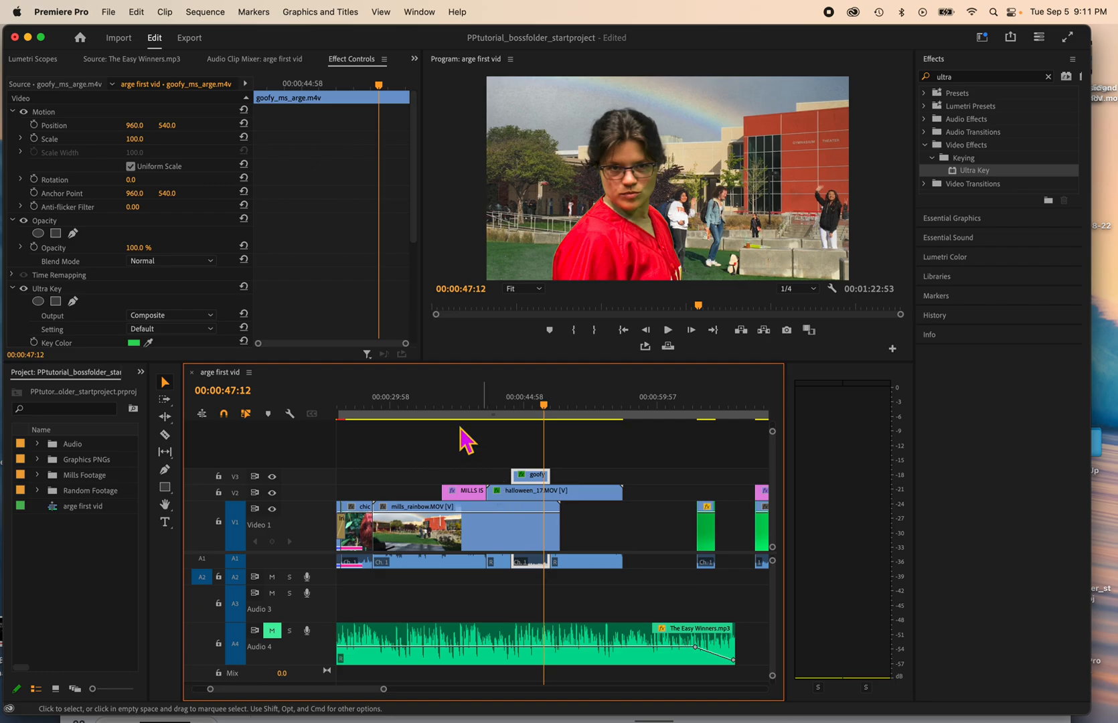
scroll(166, 303, down, 3)
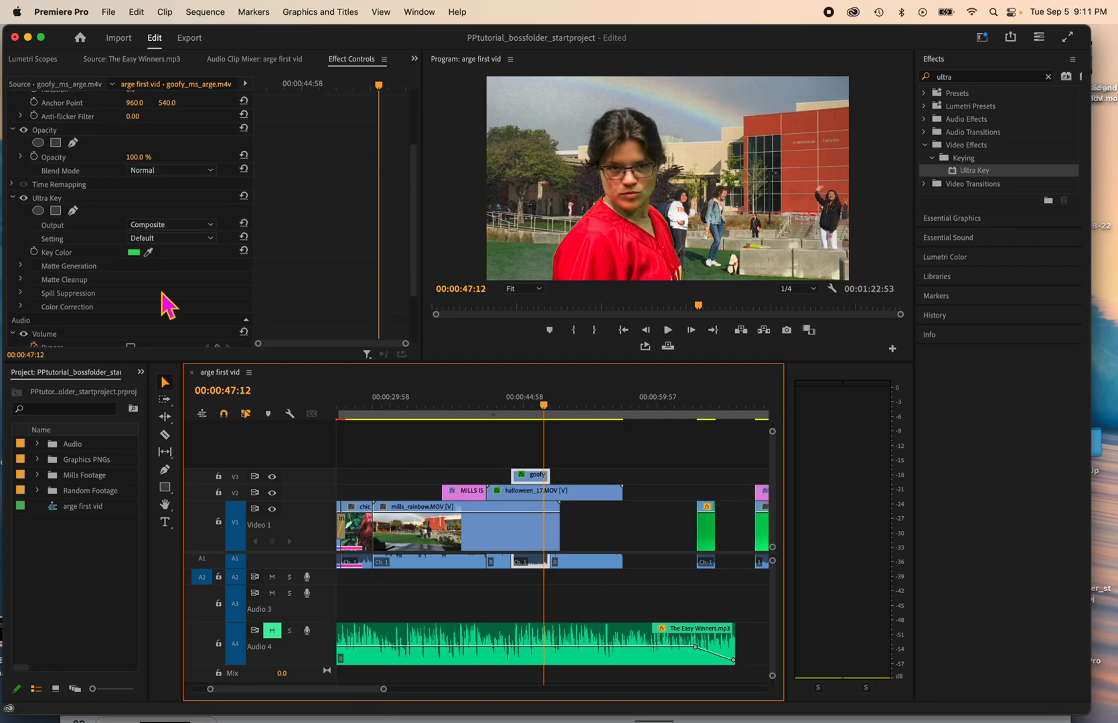
click(26, 280)
scroll(67, 312, down, 2)
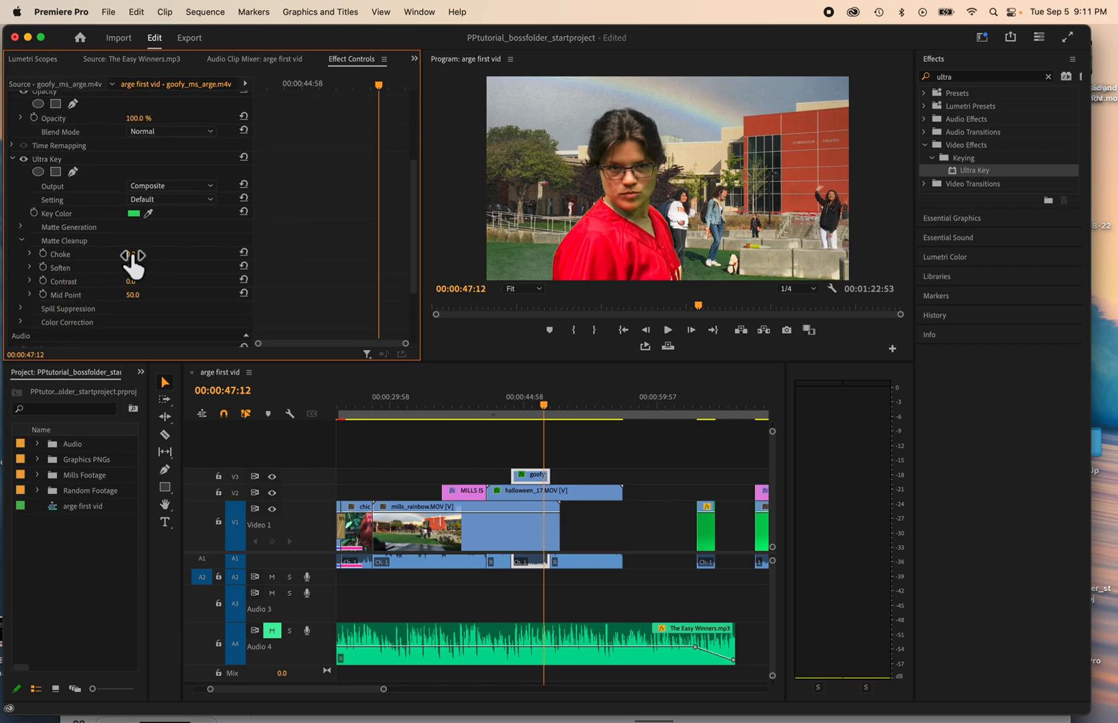
mouse_move(130, 254)
mouse_down()
mouse_move(148, 253)
mouse_move(154, 281)
mouse_move(140, 295)
mouse_move(158, 294)
mouse_move(140, 268)
mouse_up()
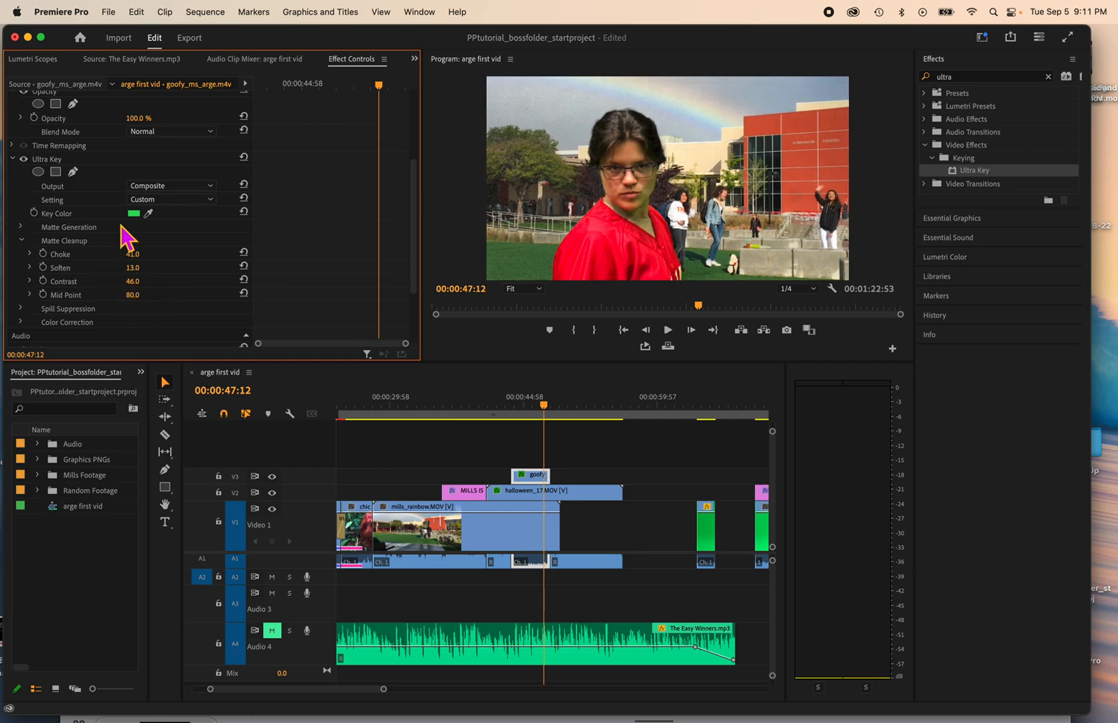
Step: With the playhead at 00:00:42:15, set the Ultra Key Matte Cleanup of halloween_17.MOV to Contrast 80 and Mid Point 81
click(551, 494)
drag(552, 409, 503, 420)
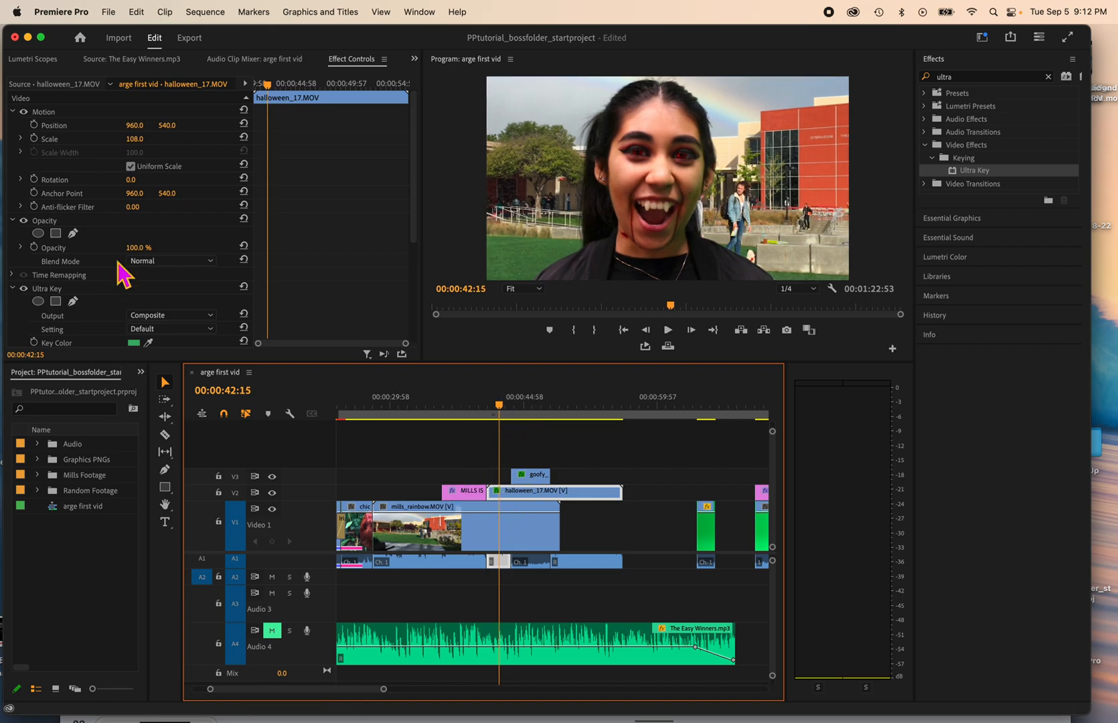
scroll(107, 326, down, 3)
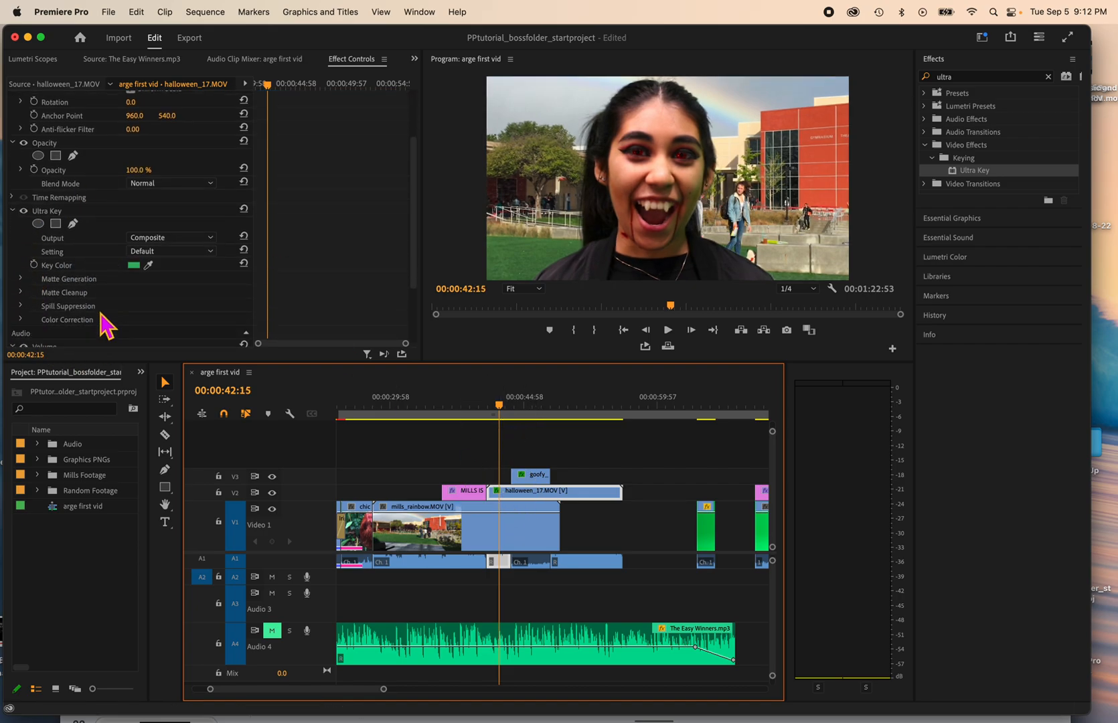
click(20, 293)
scroll(62, 299, down, 3)
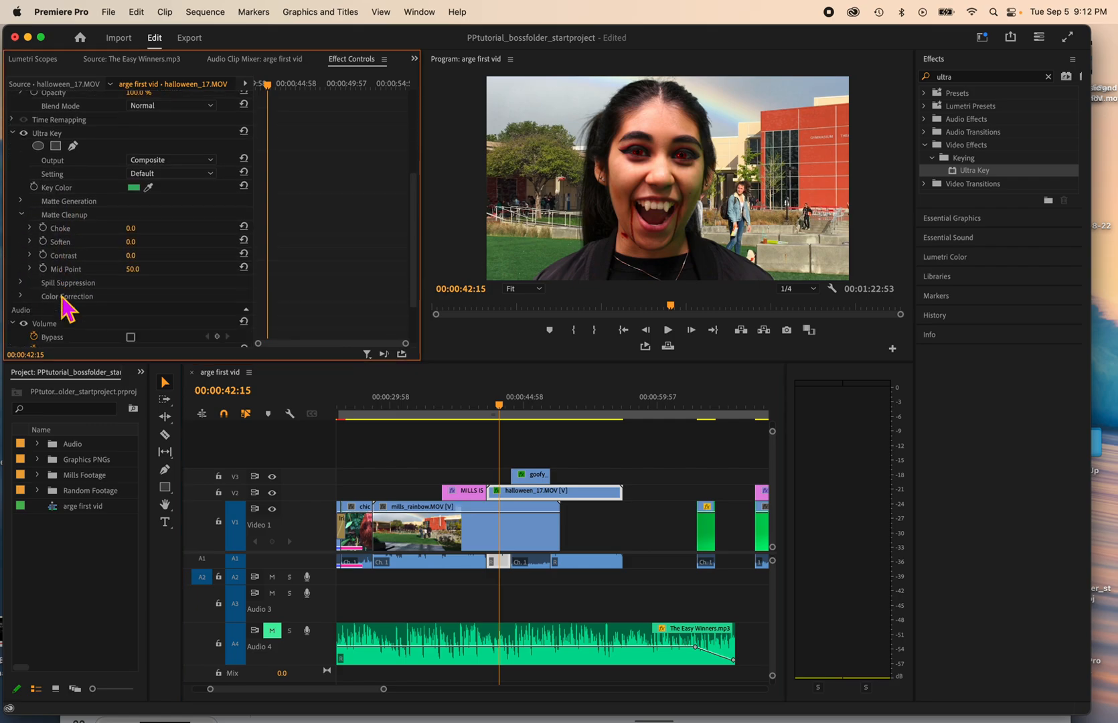
drag(133, 255, 153, 267)
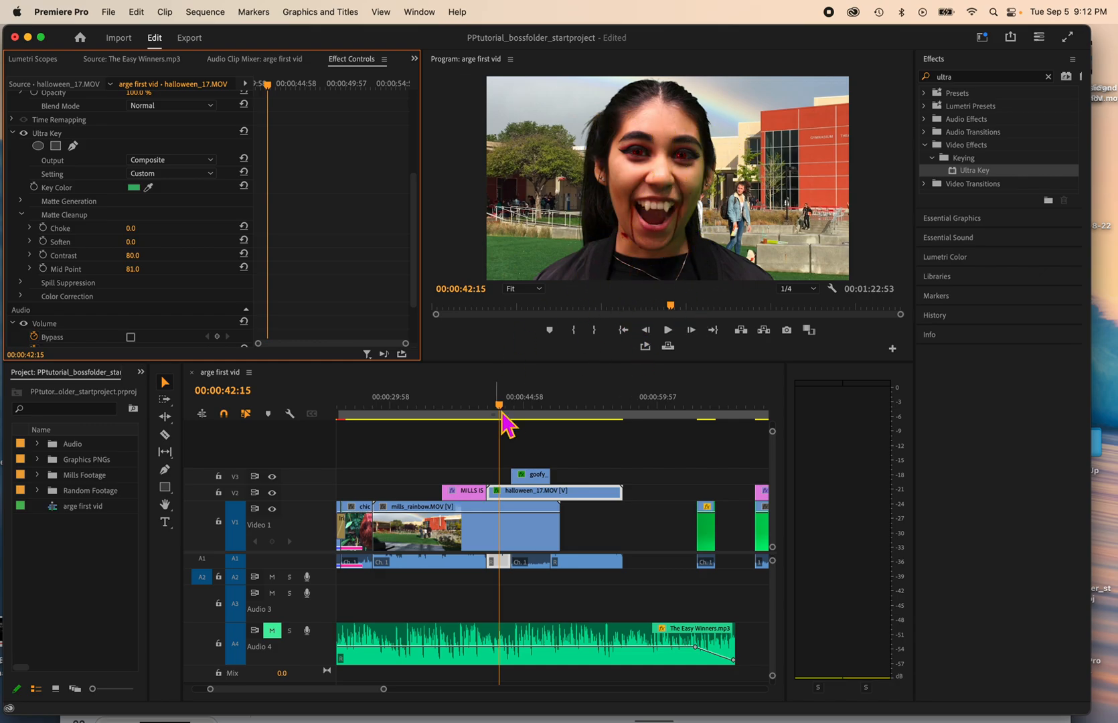
Step: Play back the section where both keyed clips overlap the mills_rainbow.MOV background
drag(504, 404, 531, 406)
key(space)
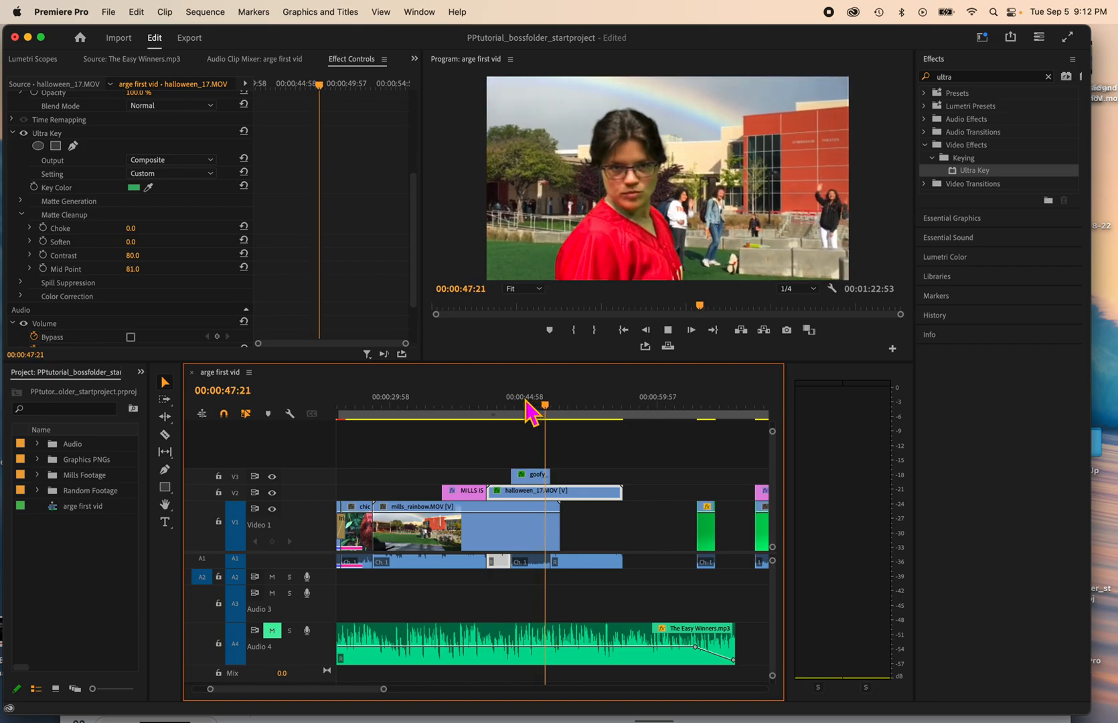
Step: Stop the playback at 00:00:48:55 and save the project
key(space)
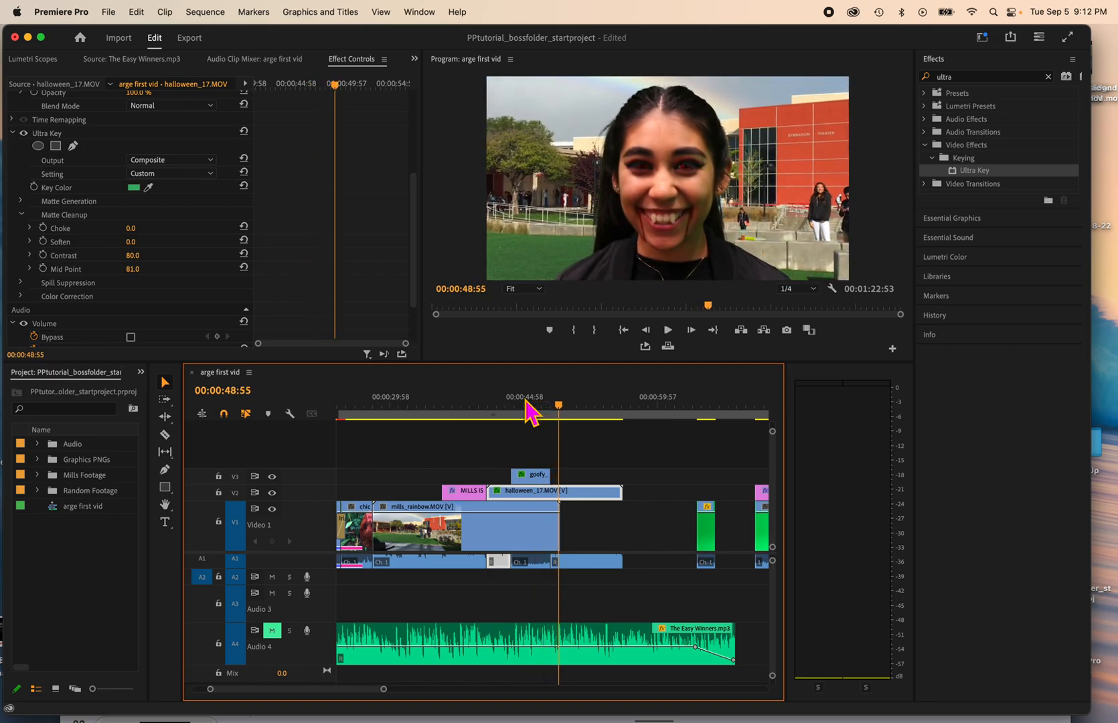
key(super+s)
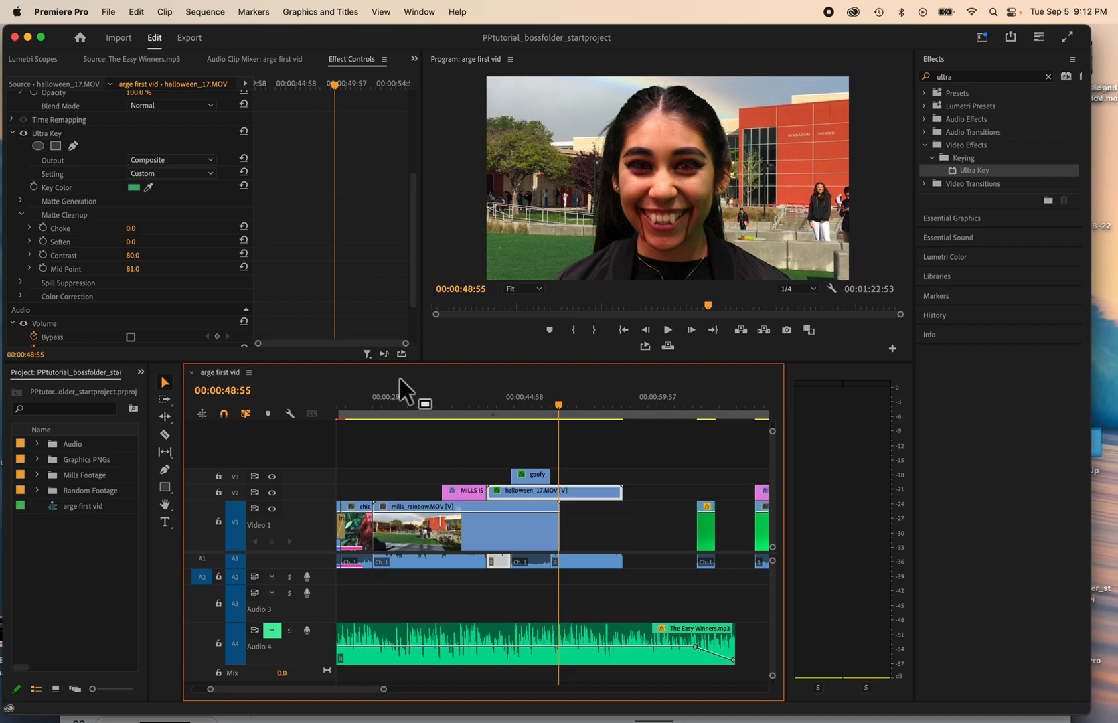
scroll(173, 221, up, 5)
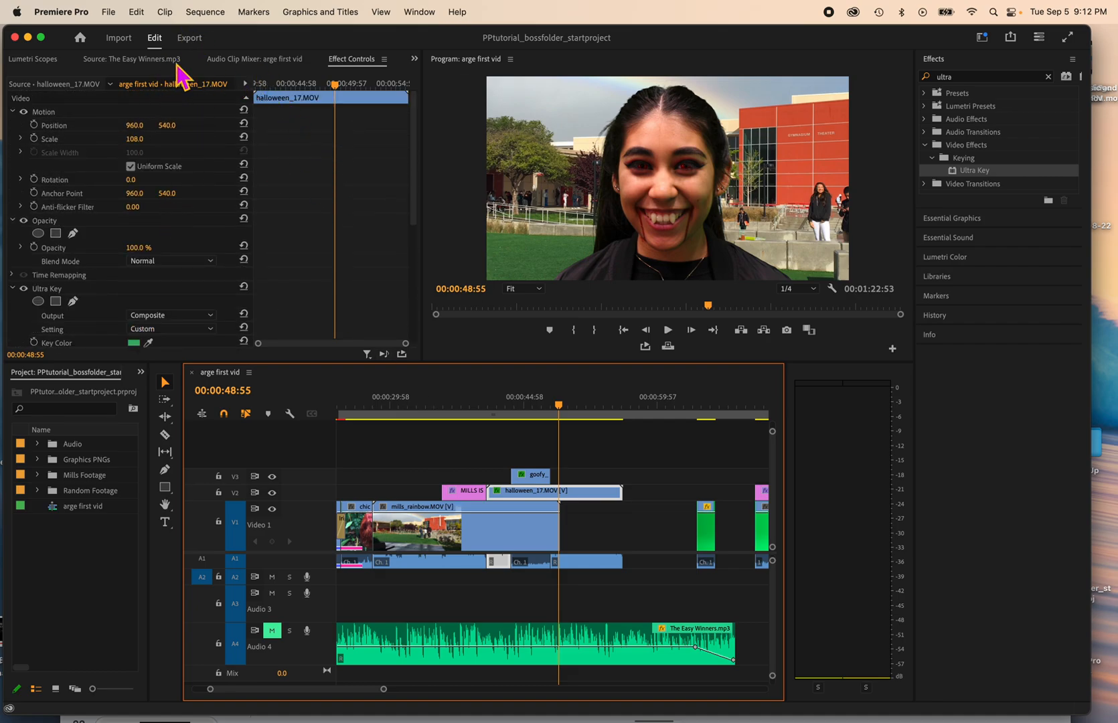
Step: Bring the playhead back to 00:00:31:18, over the mills_rainbow.MOV clip on V1
click(563, 407)
drag(563, 406, 352, 420)
scroll(355, 429, up, 5)
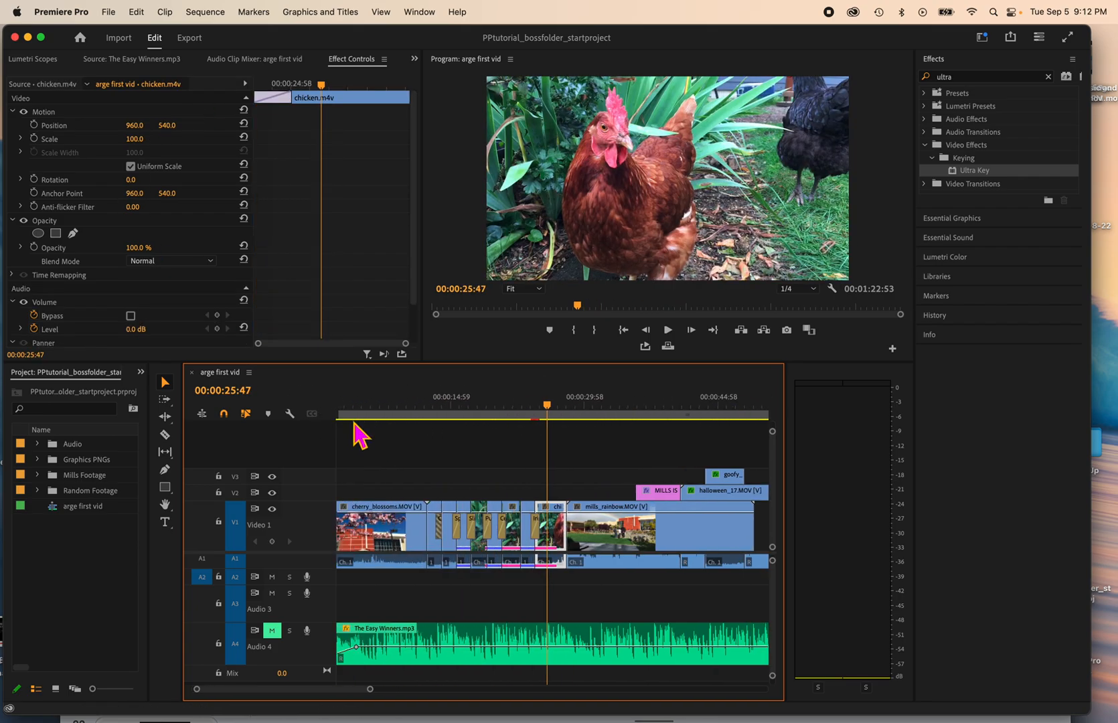
drag(548, 408, 604, 419)
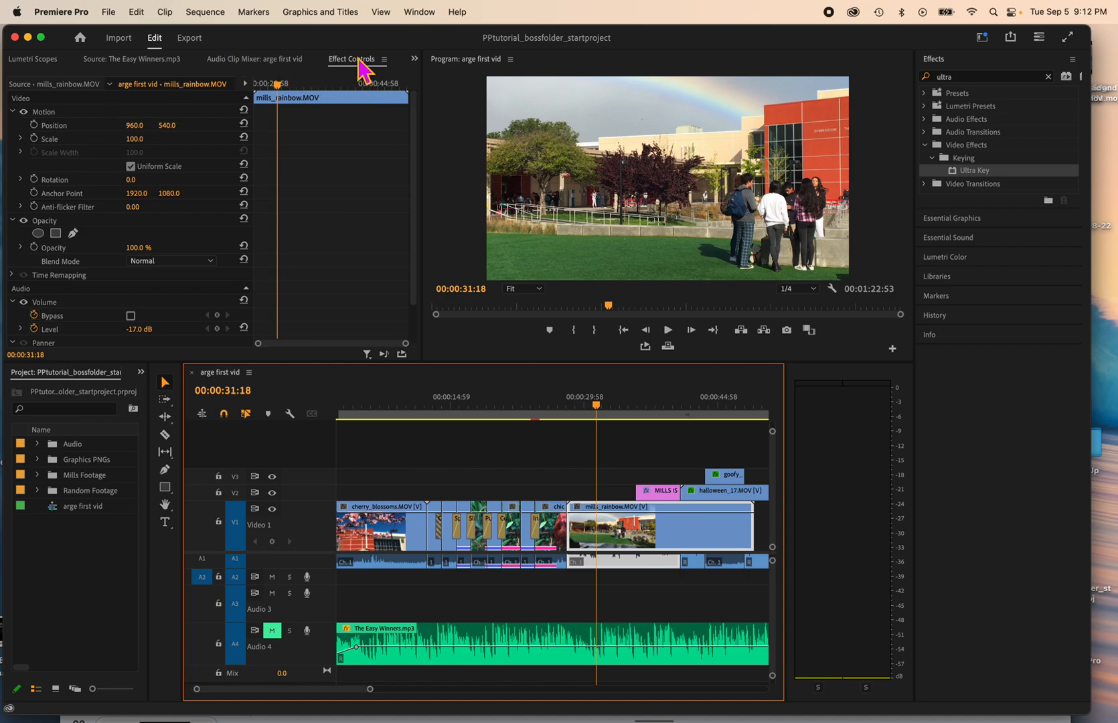
Step: Look through the Source monitor, Audio Clip Mixer and Effect Controls, ending with Effect Controls shown
click(277, 63)
click(178, 59)
click(249, 60)
click(370, 61)
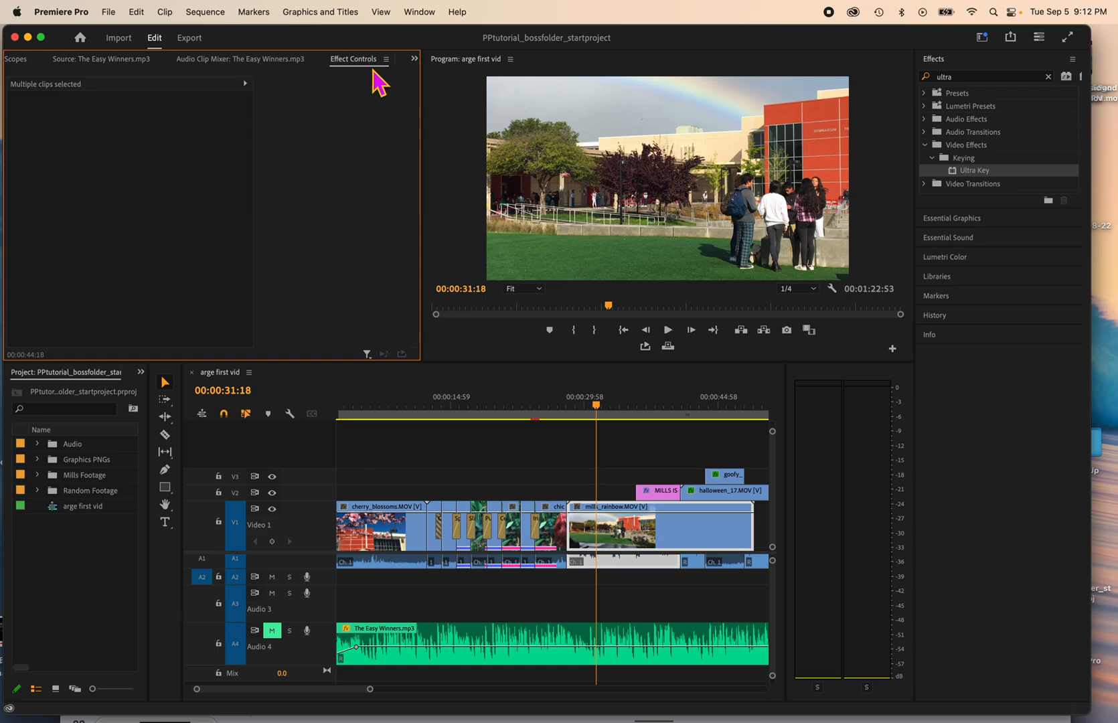
click(415, 59)
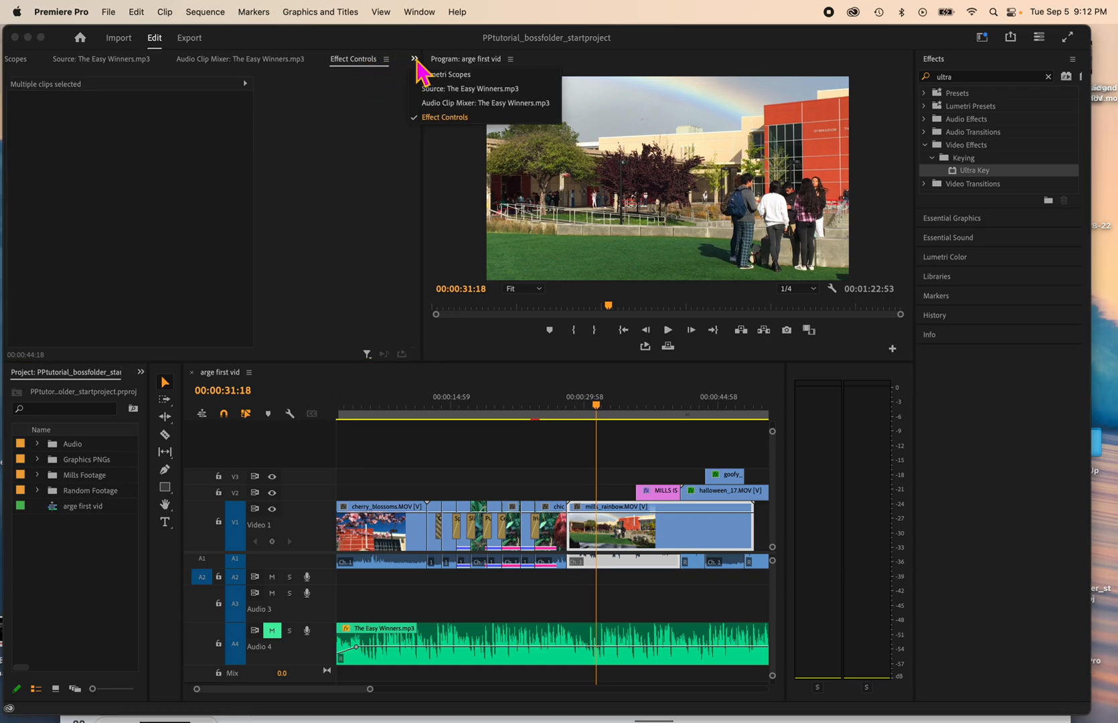
click(444, 104)
click(415, 59)
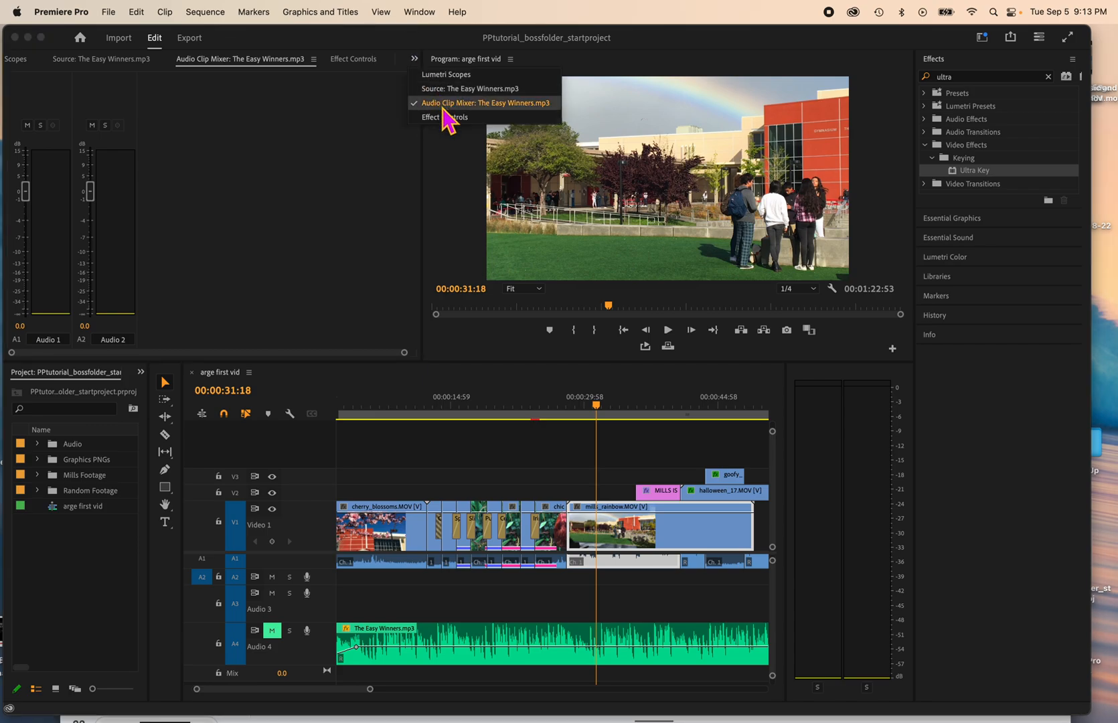
click(447, 121)
Step: Set the Motion of mills_rainbow.MOV to Scale 201 and vertical Position 1189
click(618, 529)
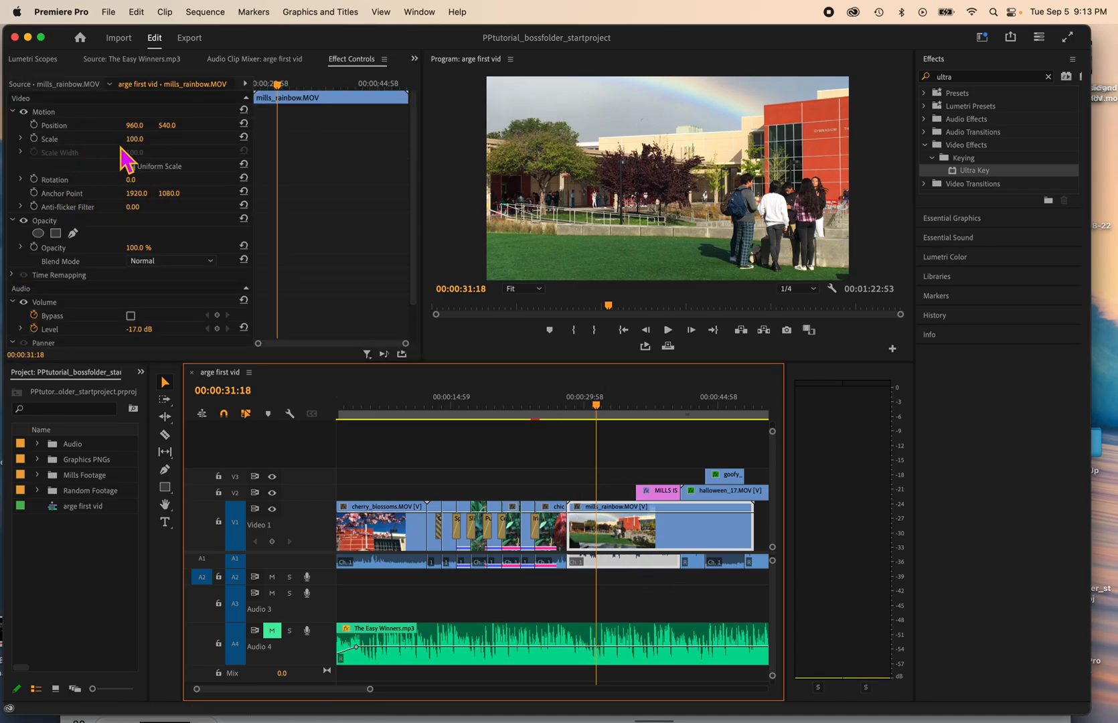
drag(132, 140, 175, 130)
Step: Split mills_rainbow.MOV into three segments by cutting it at 00:00:31:18 and 00:00:33:24
click(603, 536)
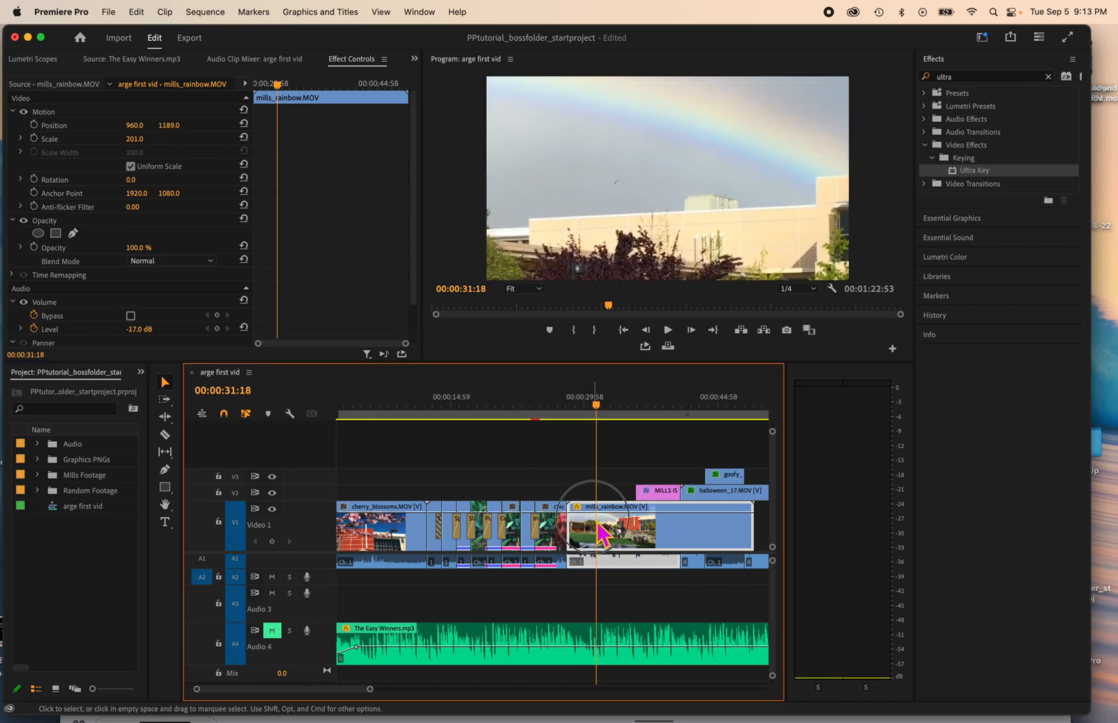
key(super+k)
click(601, 404)
drag(601, 404, 621, 404)
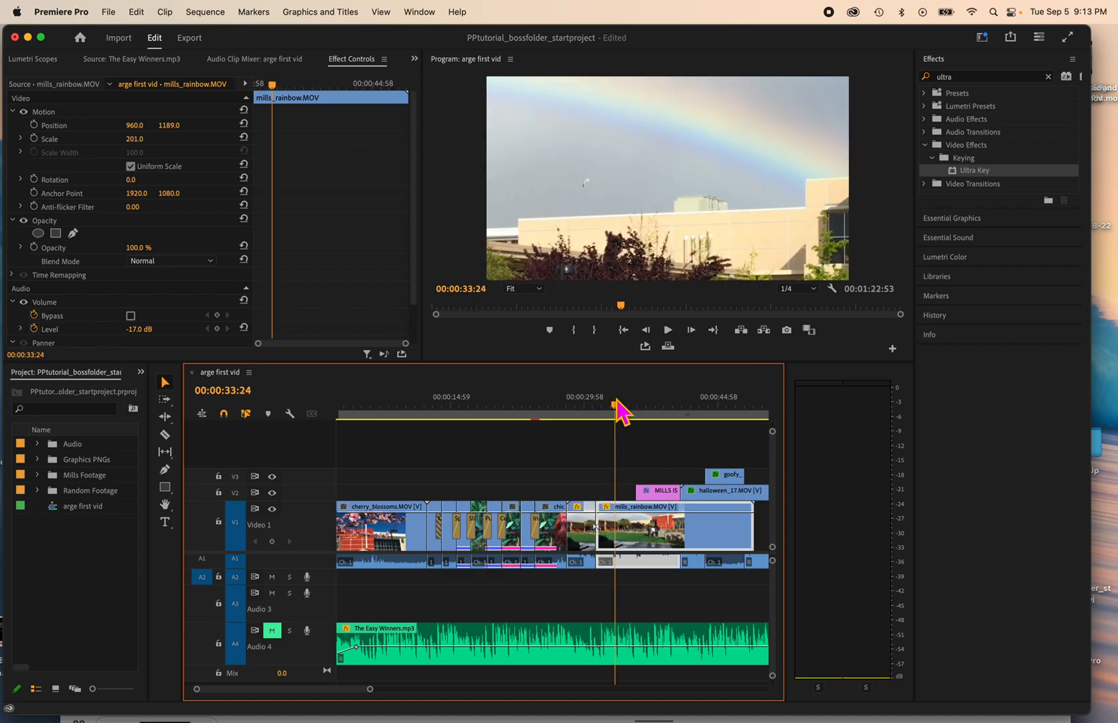
key(super+k)
Step: Set the first mills_rainbow.MOV segment to Scale 50 and vertical Position 568, and play on into the third segment
click(609, 404)
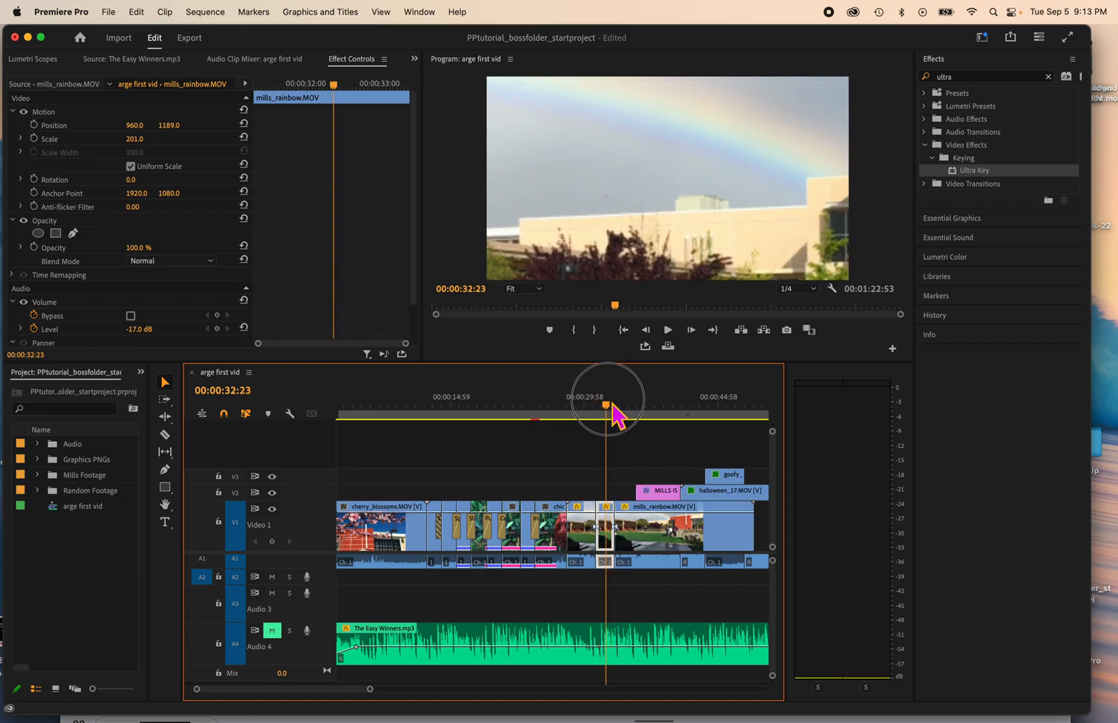
click(581, 406)
click(591, 563)
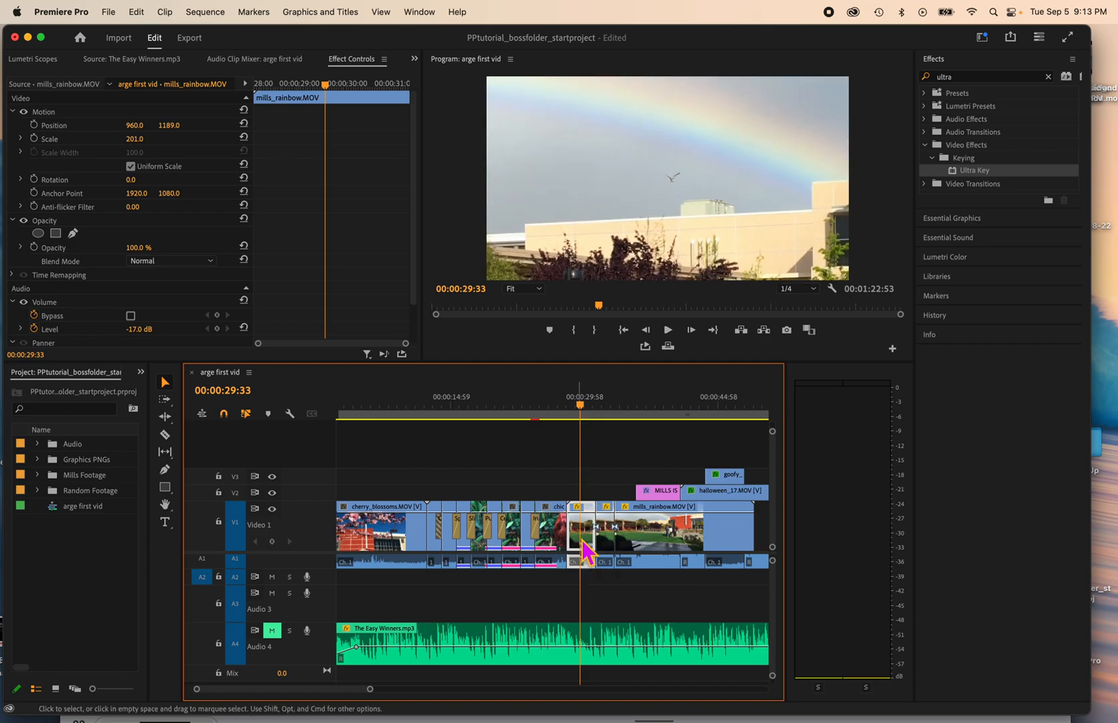
click(154, 177)
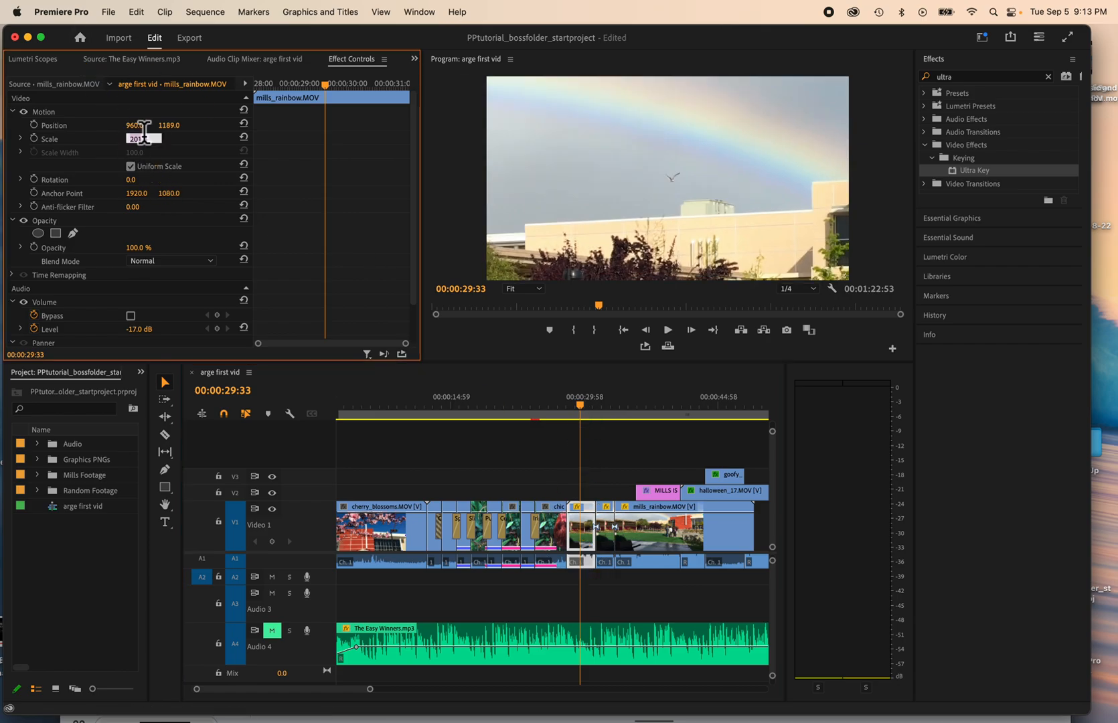
key(Return)
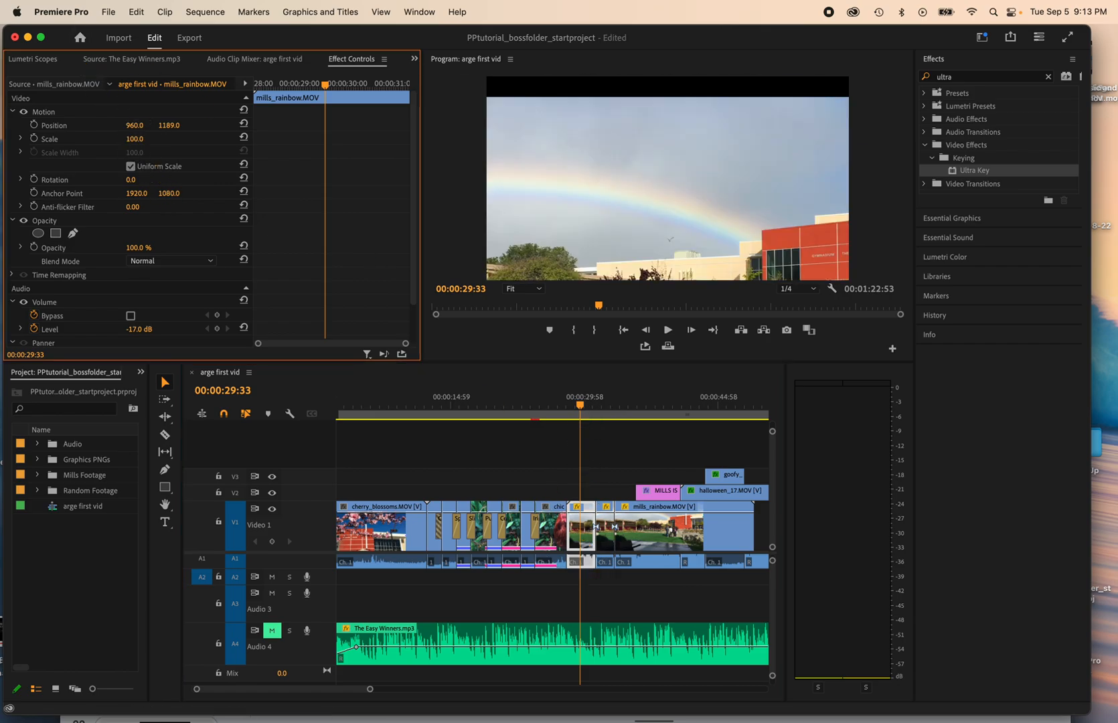
drag(167, 126, 61, 126)
drag(133, 138, 60, 126)
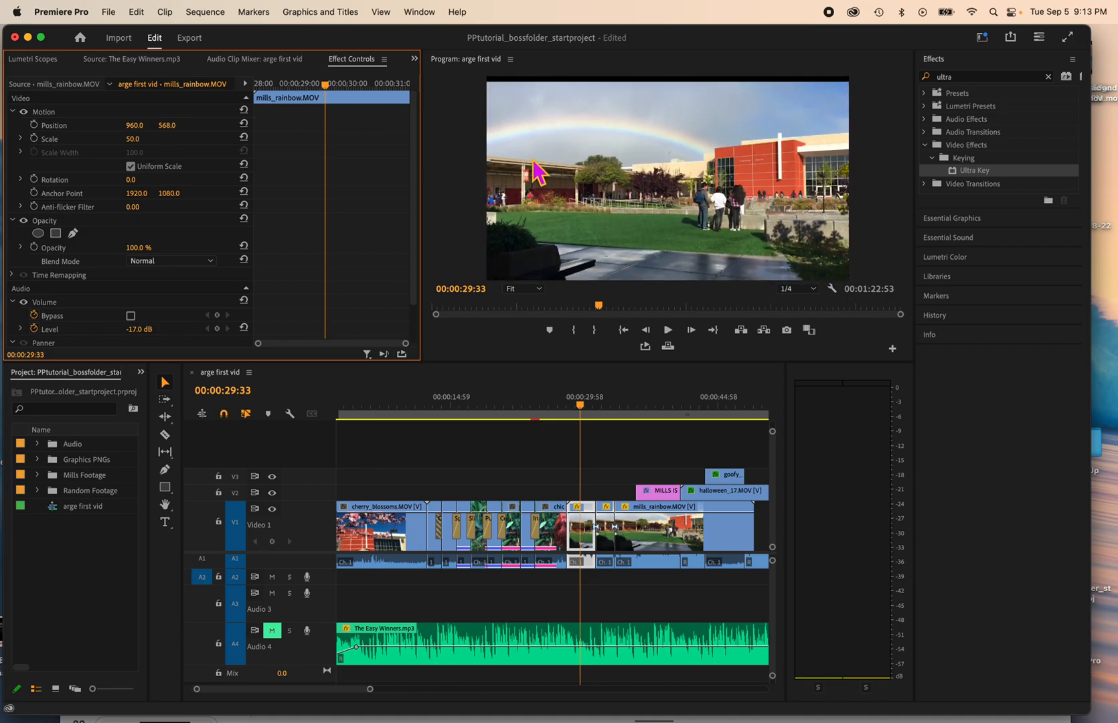
click(592, 423)
key(space)
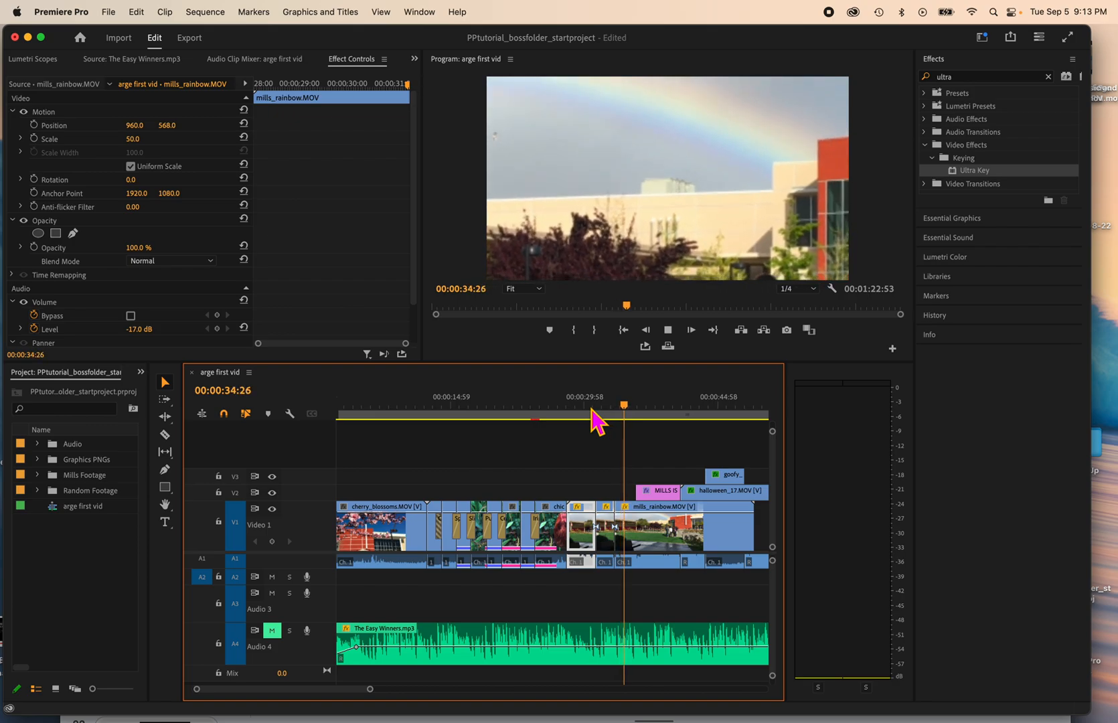
Step: Set the third mills_rainbow.MOV segment to Scale 105 and vertical Position 1044
click(657, 561)
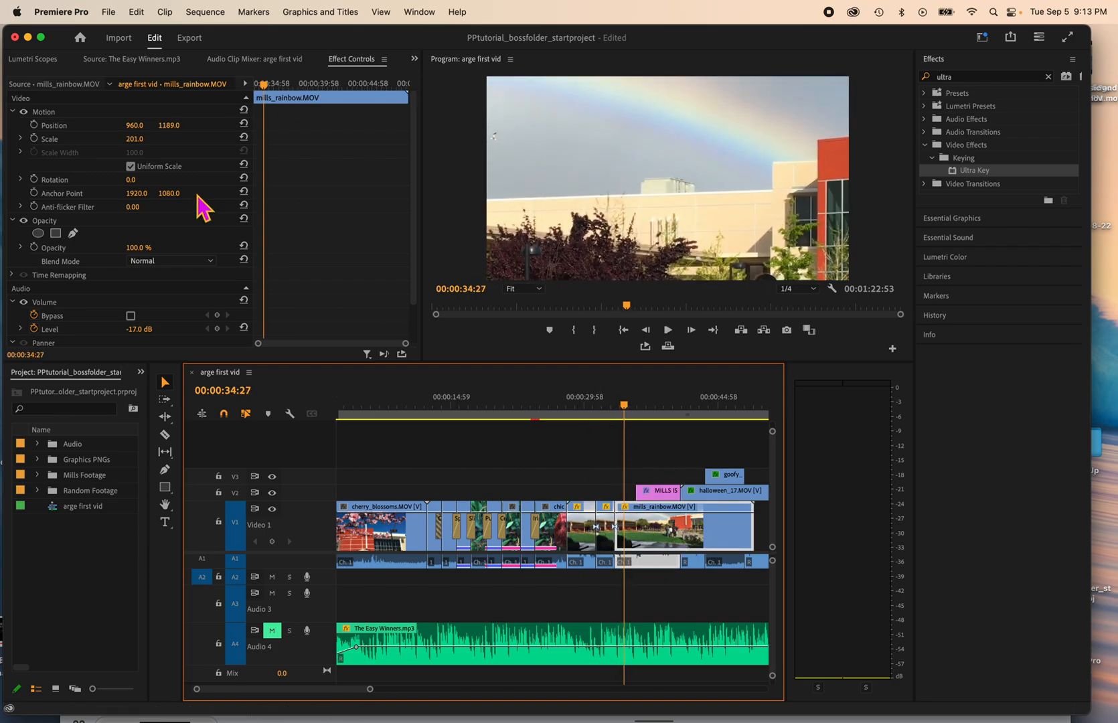
drag(136, 140, 171, 125)
click(676, 563)
Step: With the Program monitor zoomed to 25%, move and shrink the third mills_rainbow.MOV segment directly in the picture to fit the frame
click(526, 289)
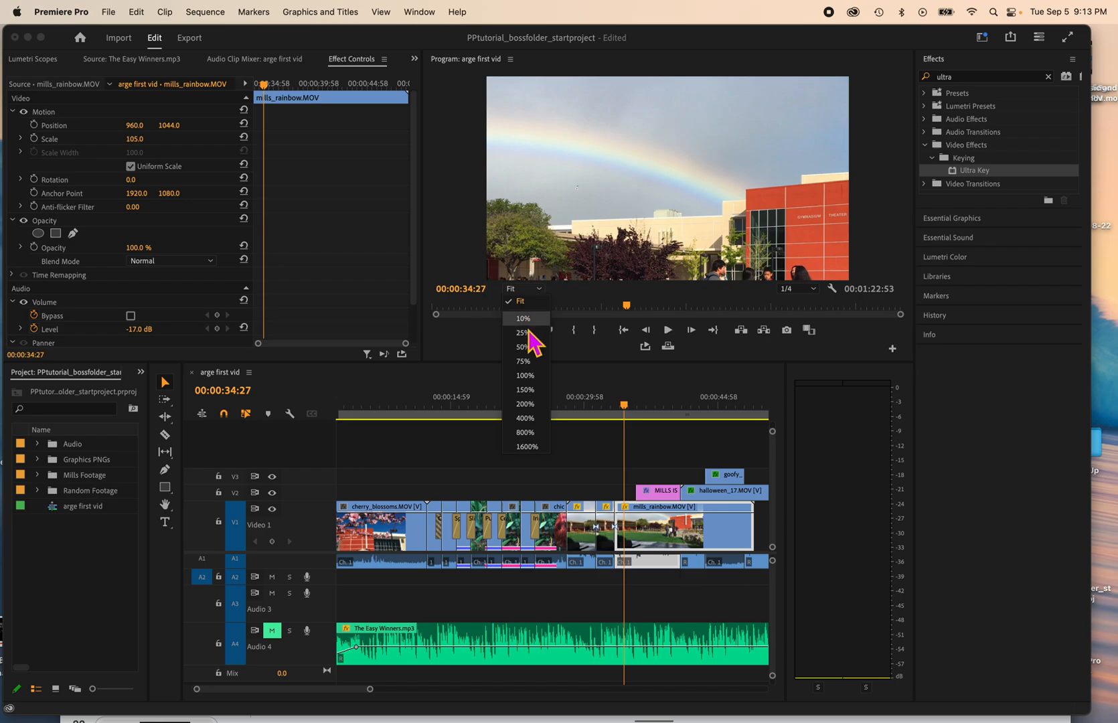
click(533, 291)
click(529, 289)
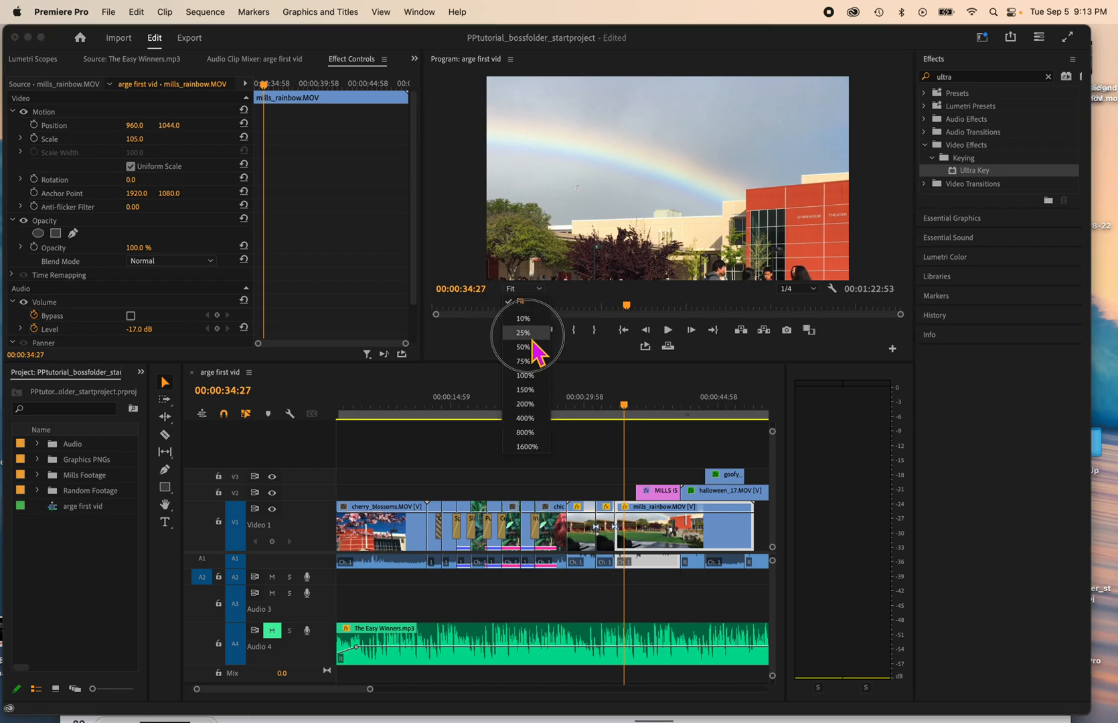
click(527, 333)
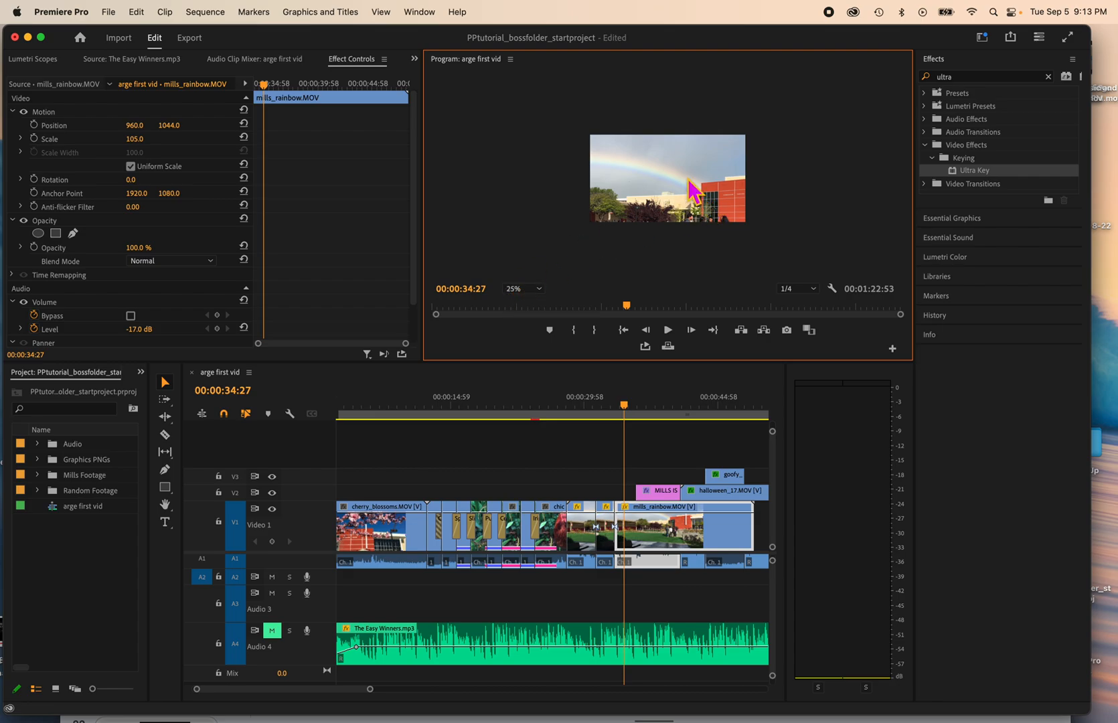
click(669, 209)
drag(671, 205, 668, 168)
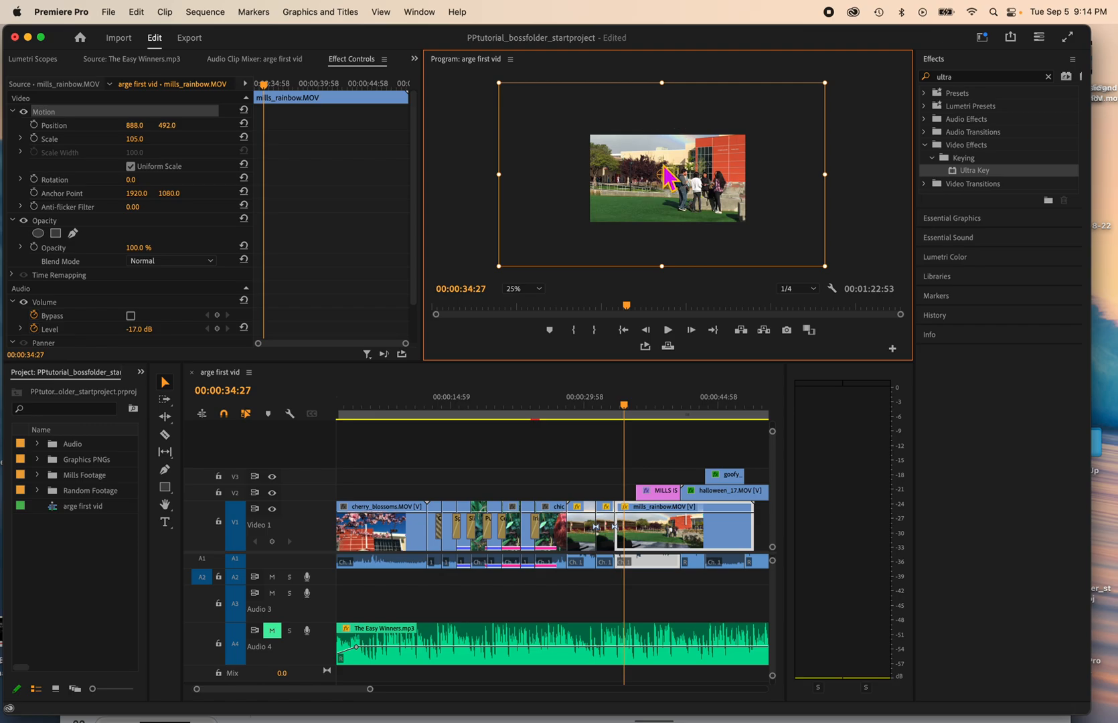
drag(812, 87, 777, 127)
click(617, 467)
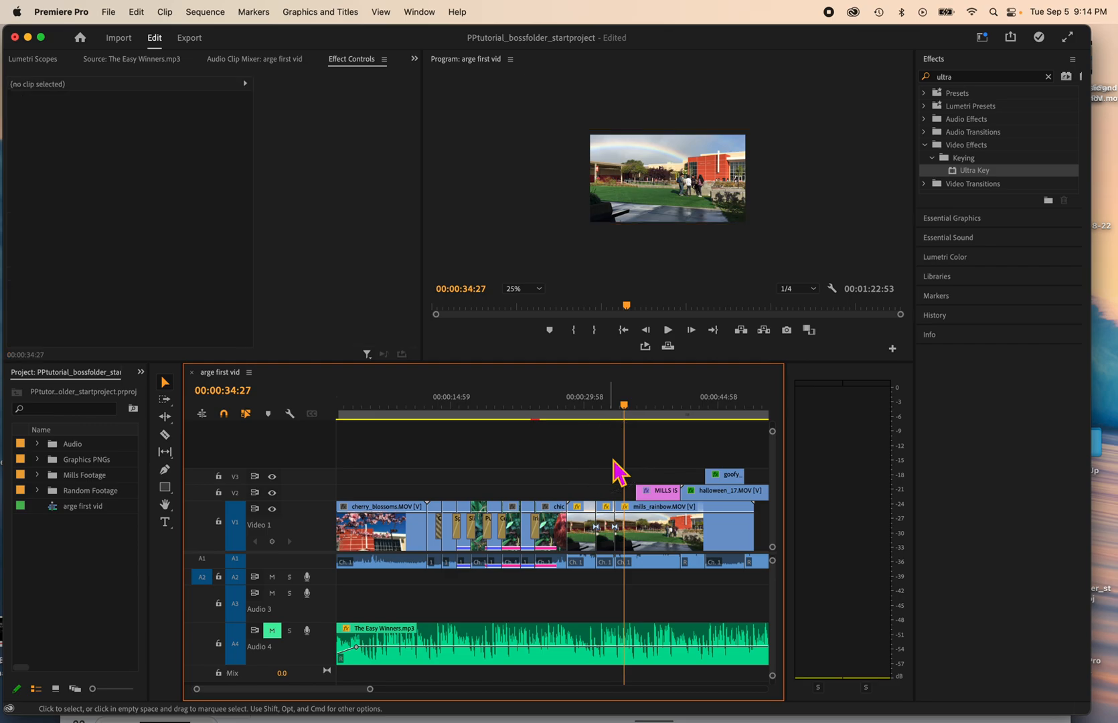
Step: With the monitor at 10%, shrink the middle mills_rainbow.MOV segment to Scale 51, place it at Position 960, 549 and rotate it to -181°
click(606, 410)
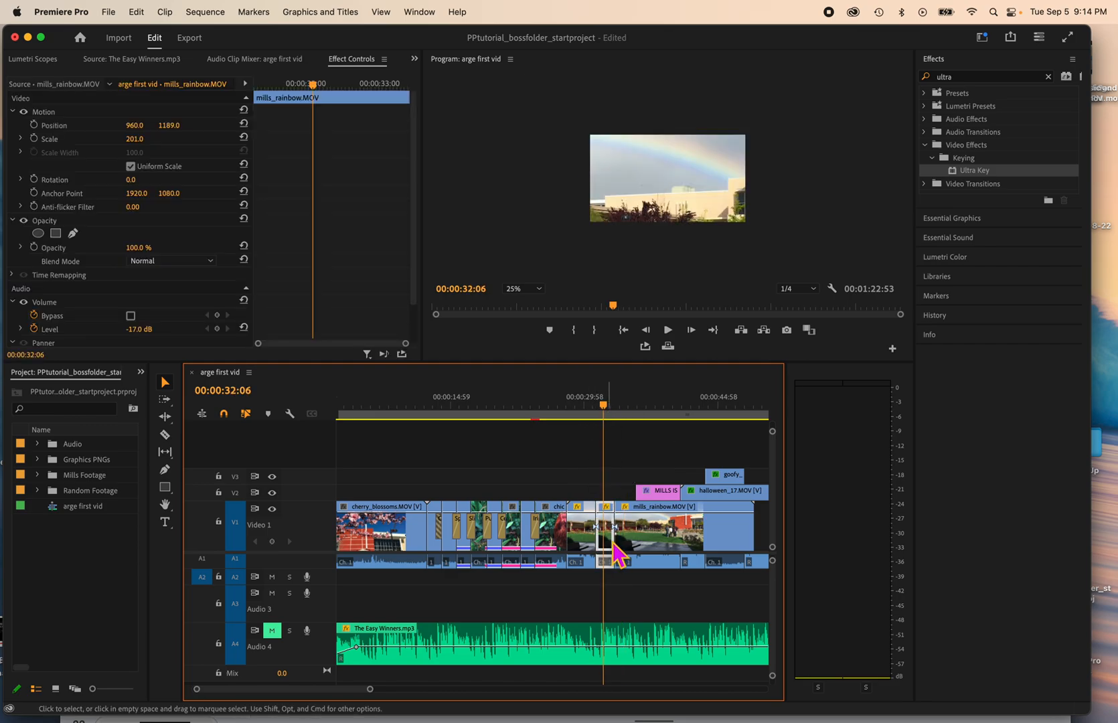
click(606, 409)
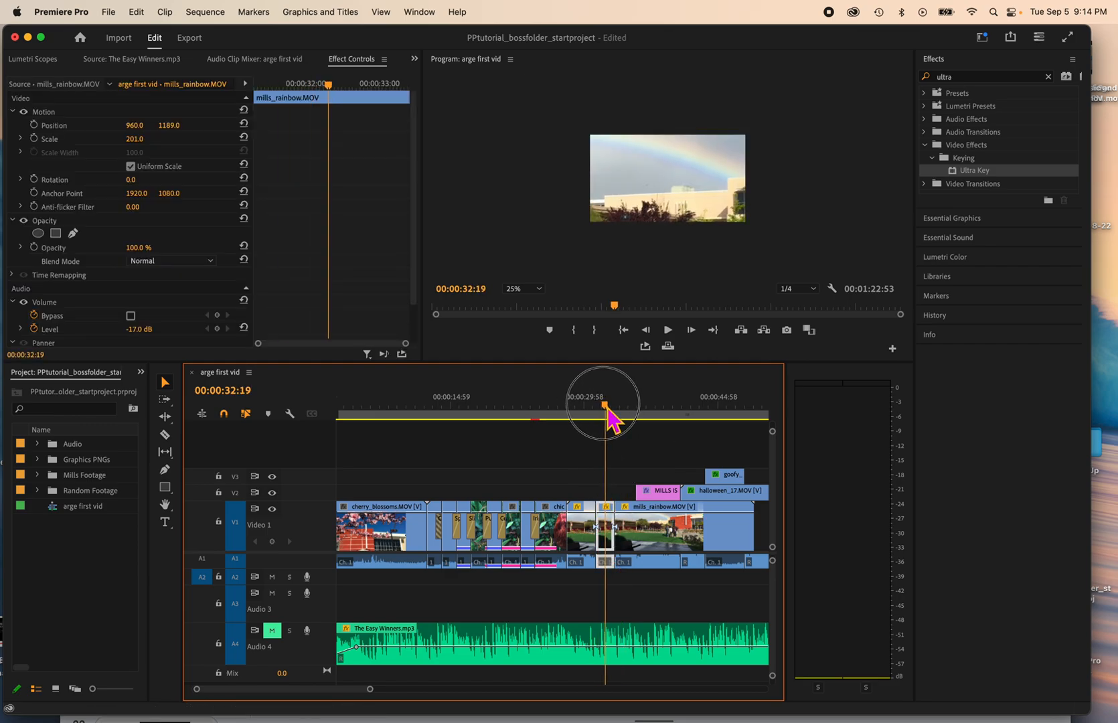
click(525, 289)
click(533, 337)
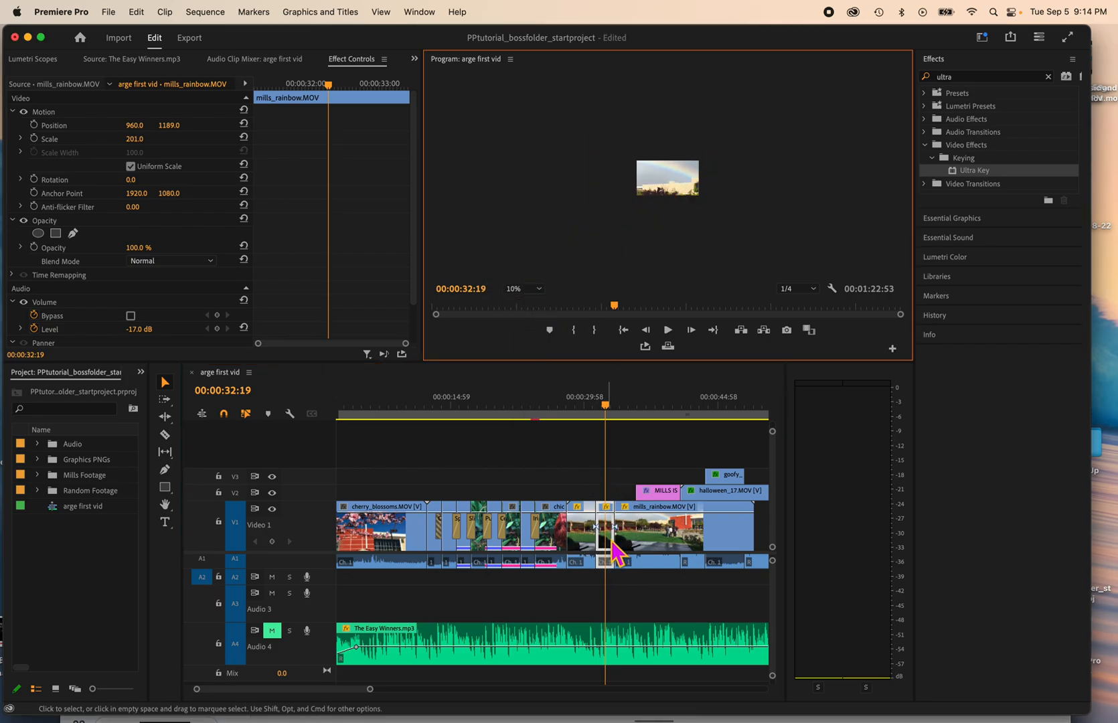
click(669, 199)
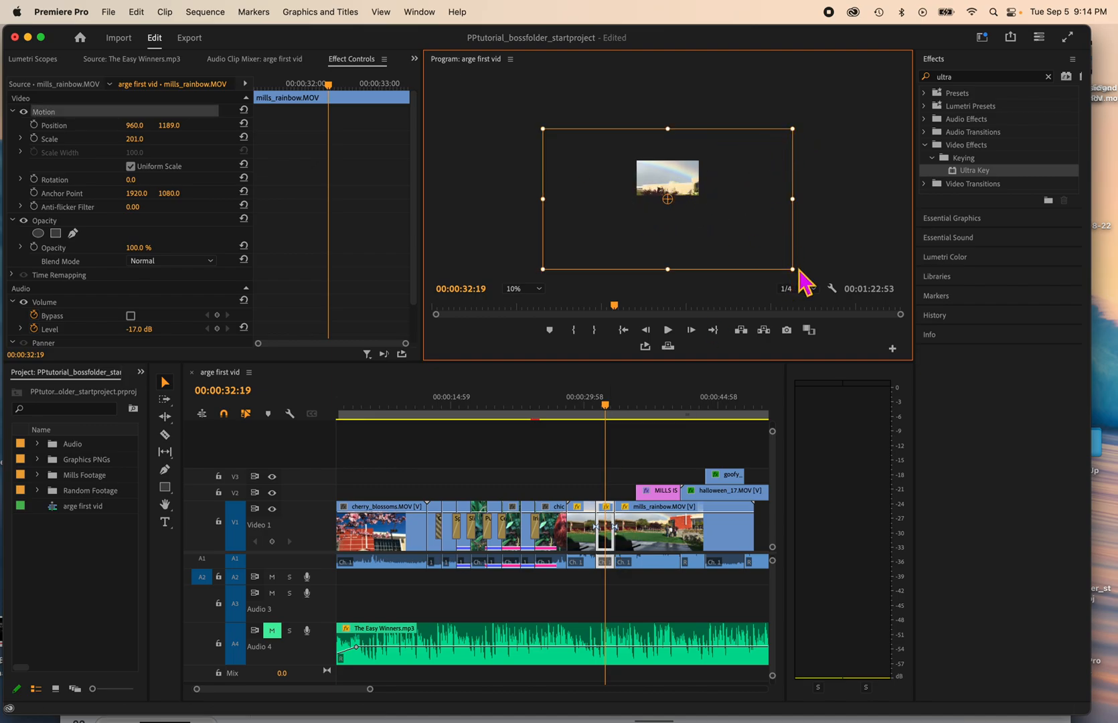
drag(794, 267, 592, 230)
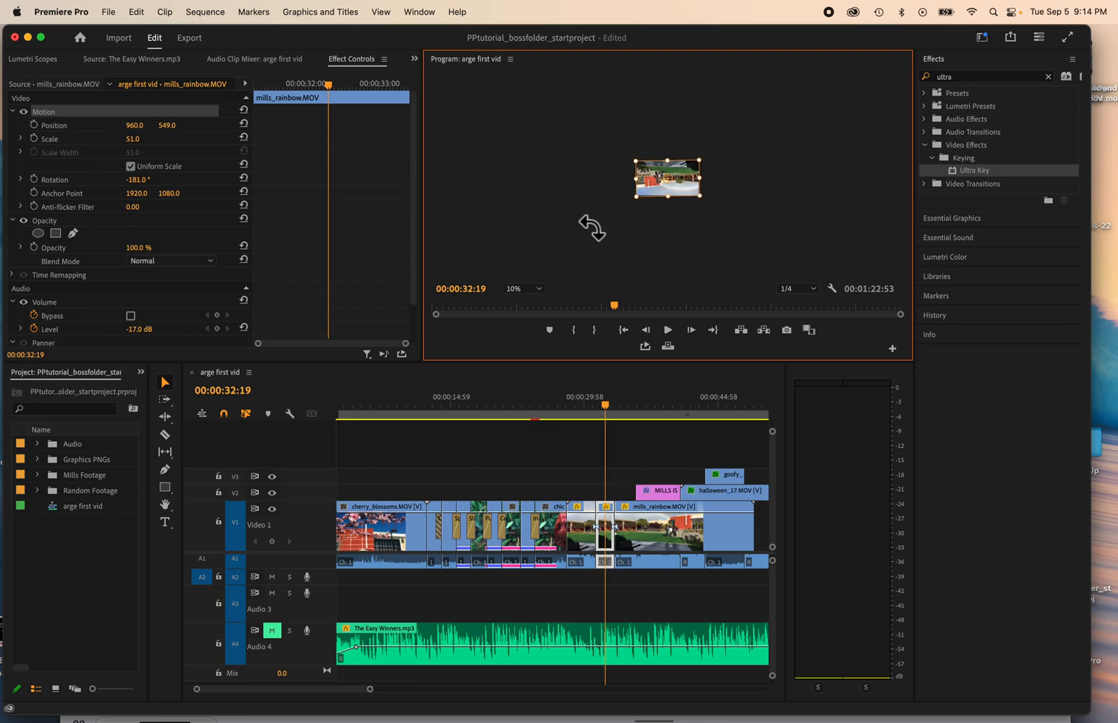
Step: Undo the last move and the rotation of the middle mills_rainbow.MOV segment, and set the Program monitor zoom to Fit
mouse_move(683, 193)
mouse_down()
mouse_move(656, 189)
mouse_move(681, 188)
mouse_up()
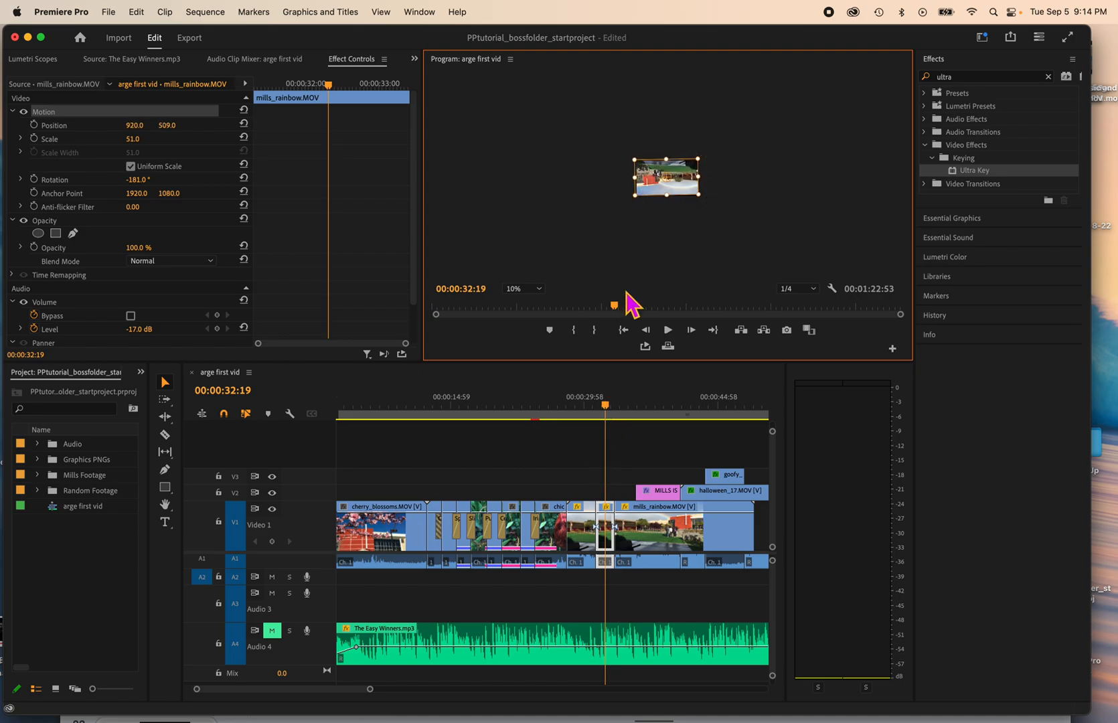
key(super+z)
key(super+z)
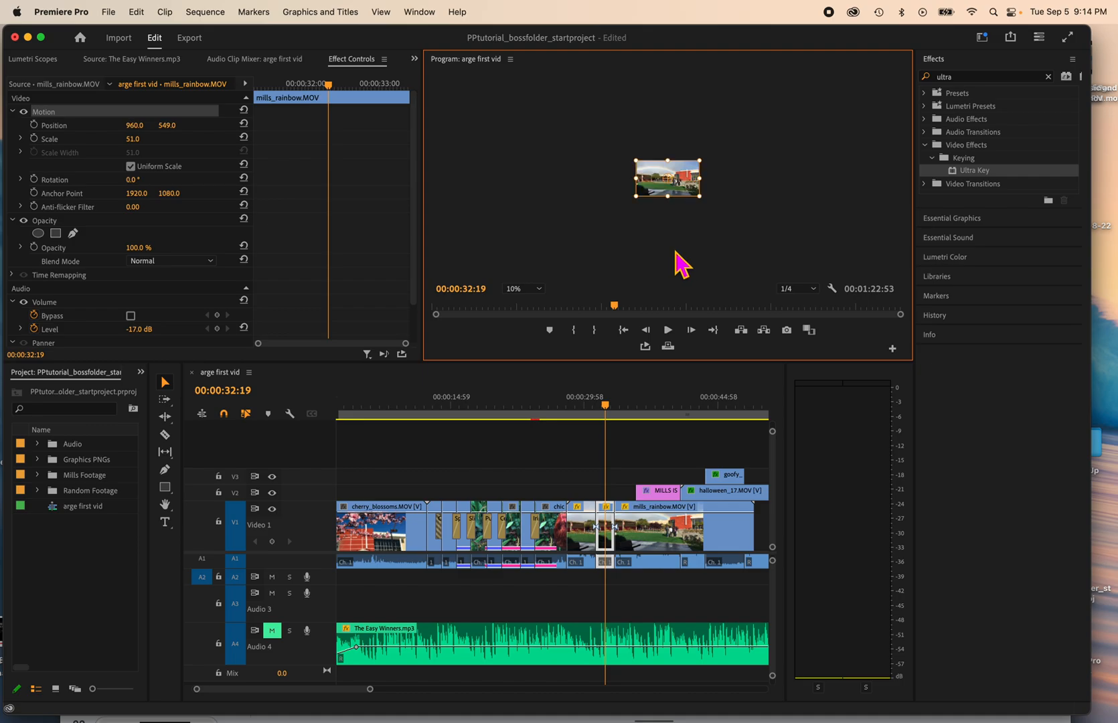
click(524, 289)
click(529, 304)
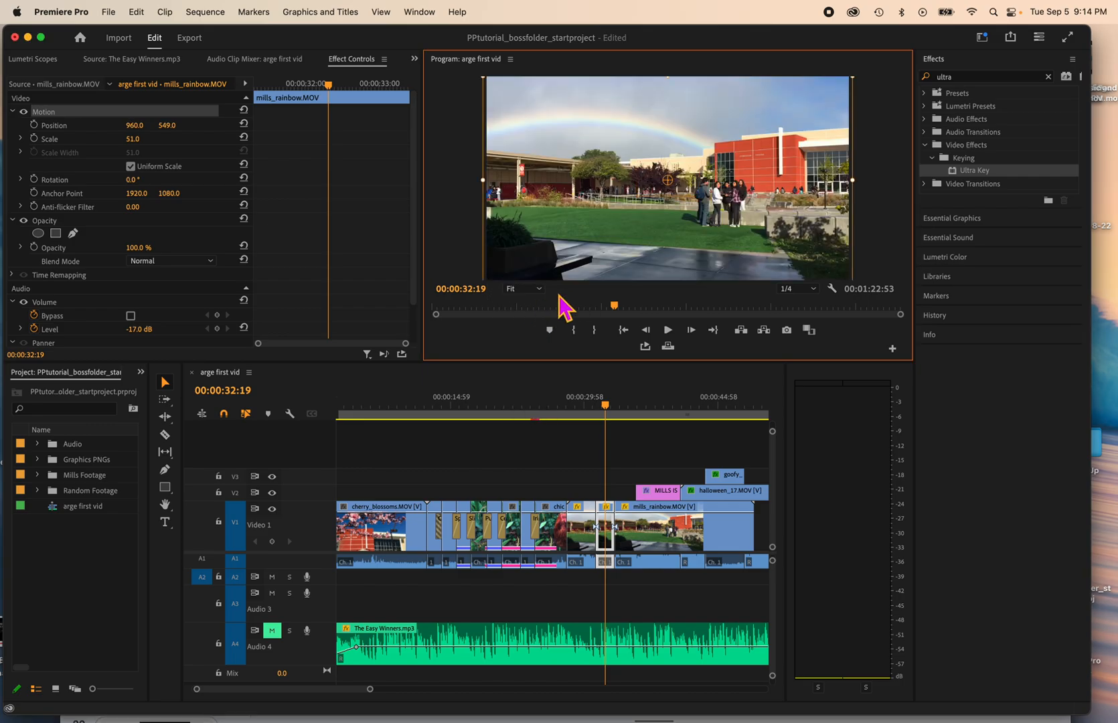